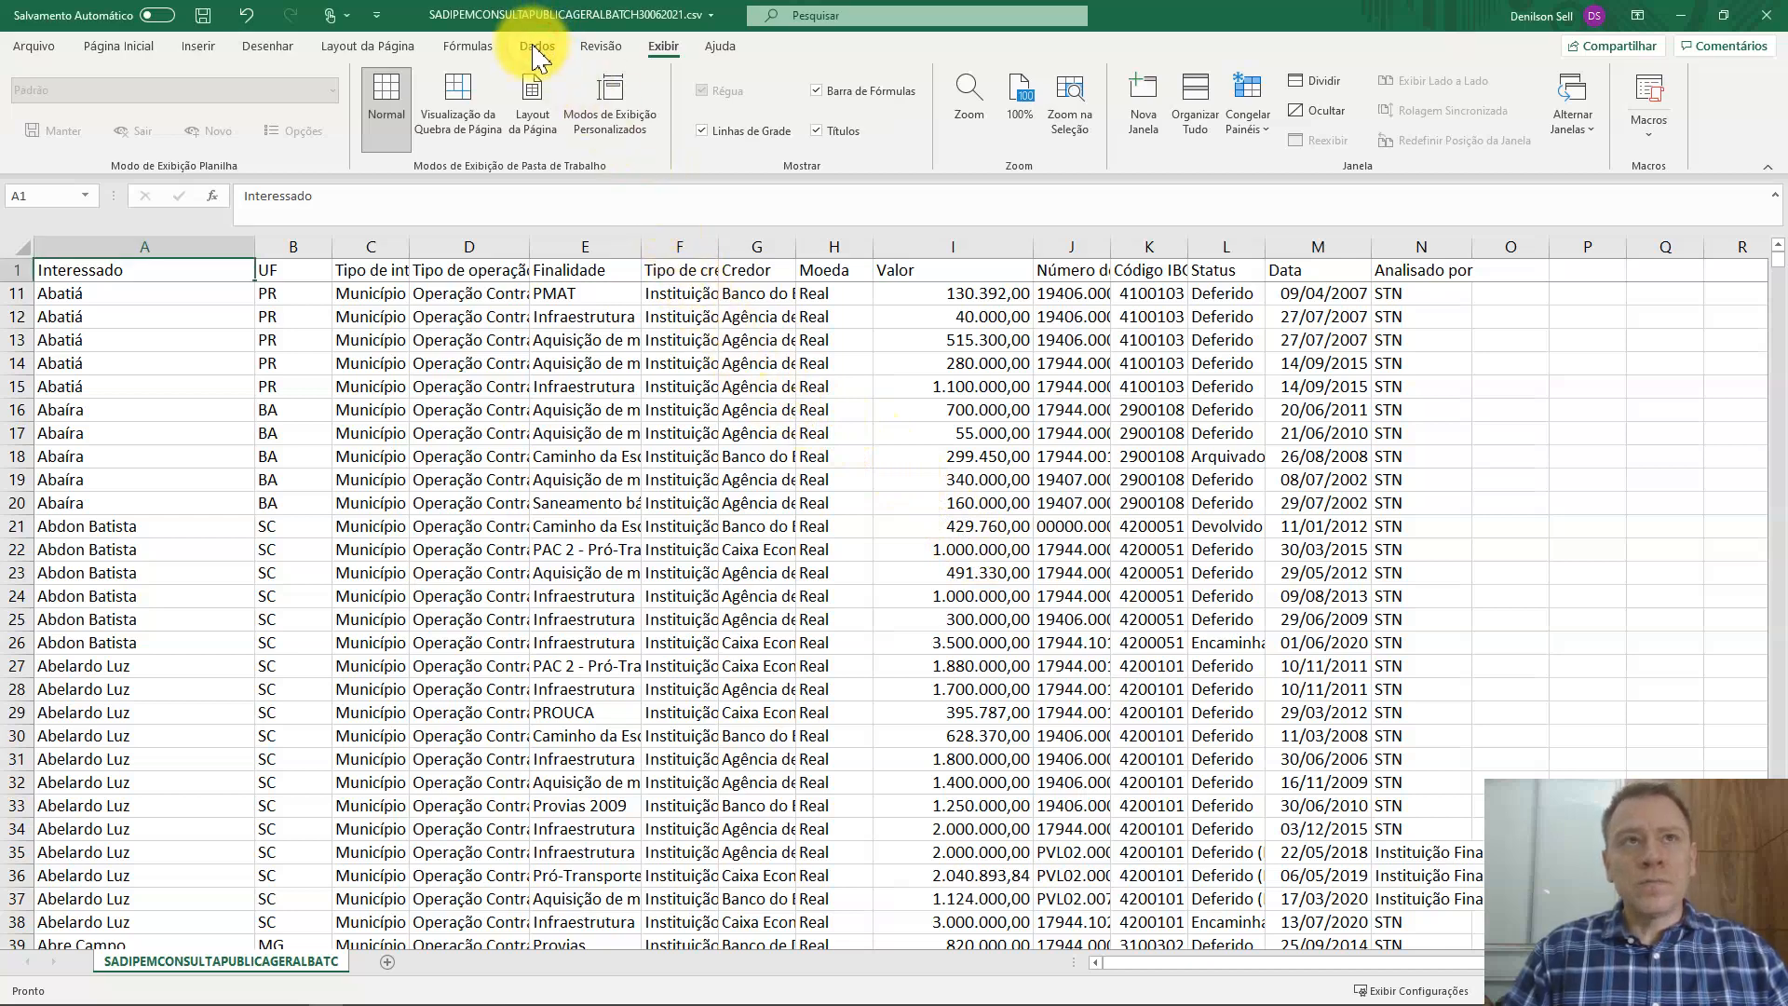
Step: Turn on filtering for the header row of the credit operations table
click(538, 51)
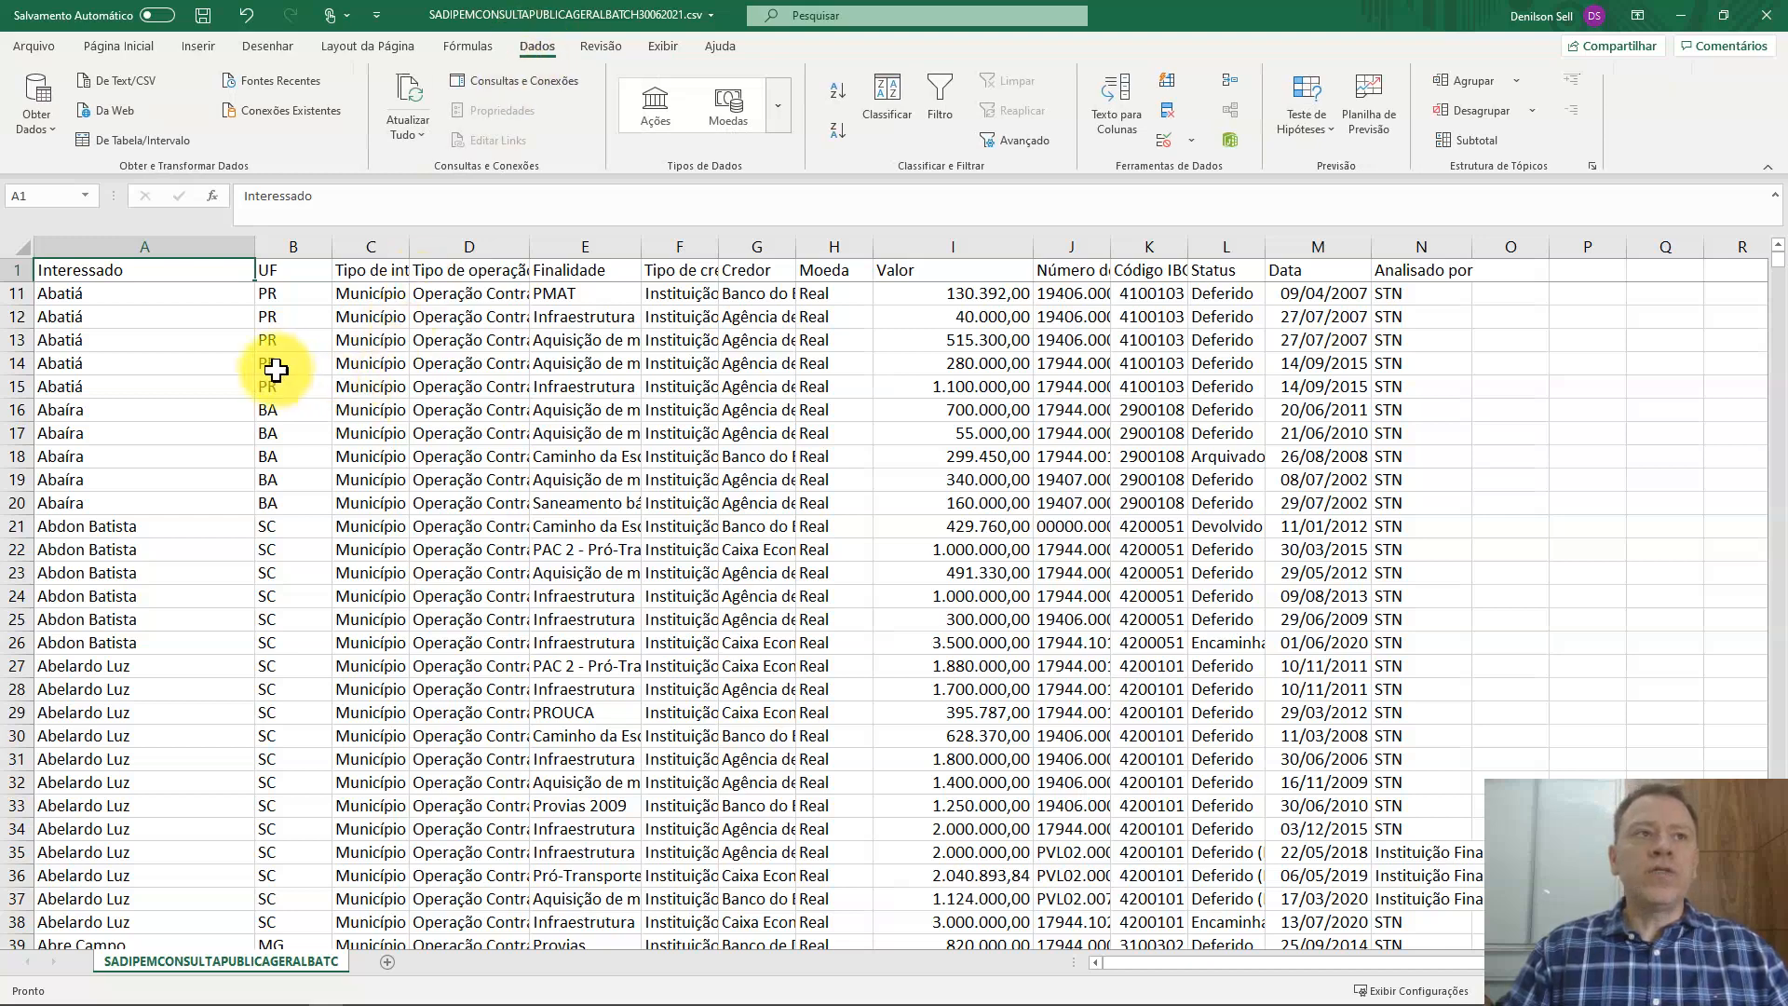
scroll(202, 387, up, 3)
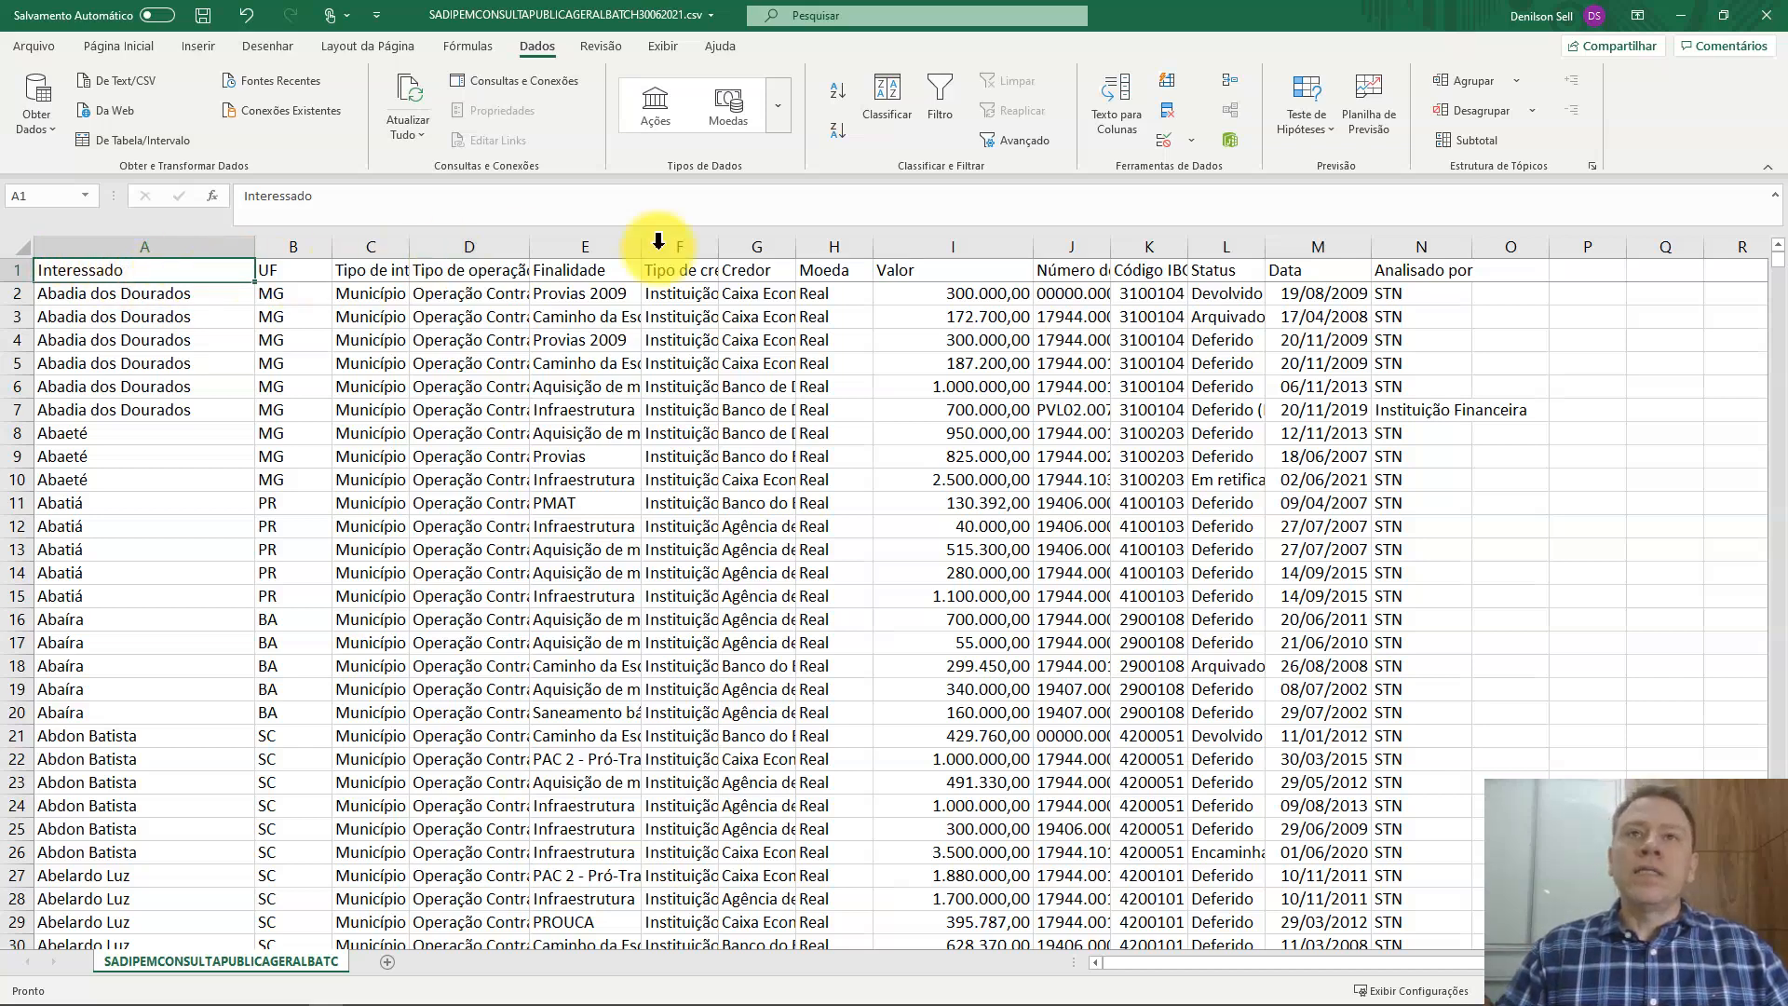
click(940, 103)
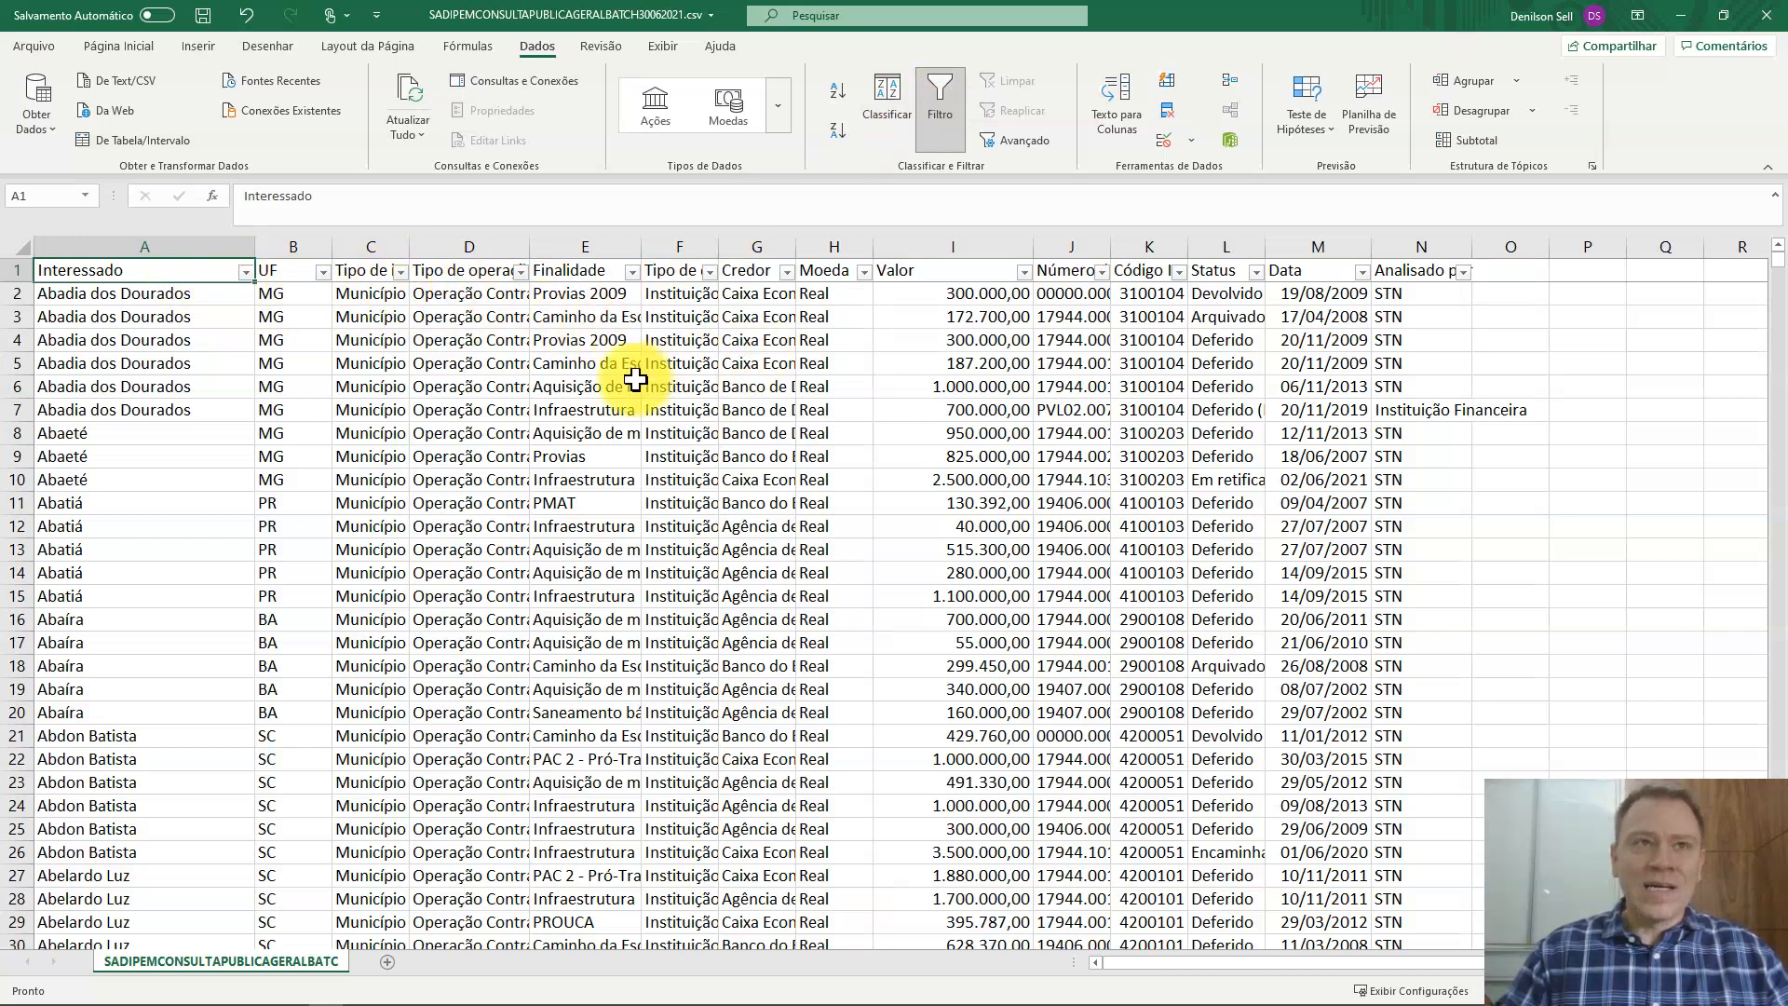
Step: Filter the Tipo de interessado column to show only Empresa Estatal, and widen that column so its full heading is readable
click(400, 273)
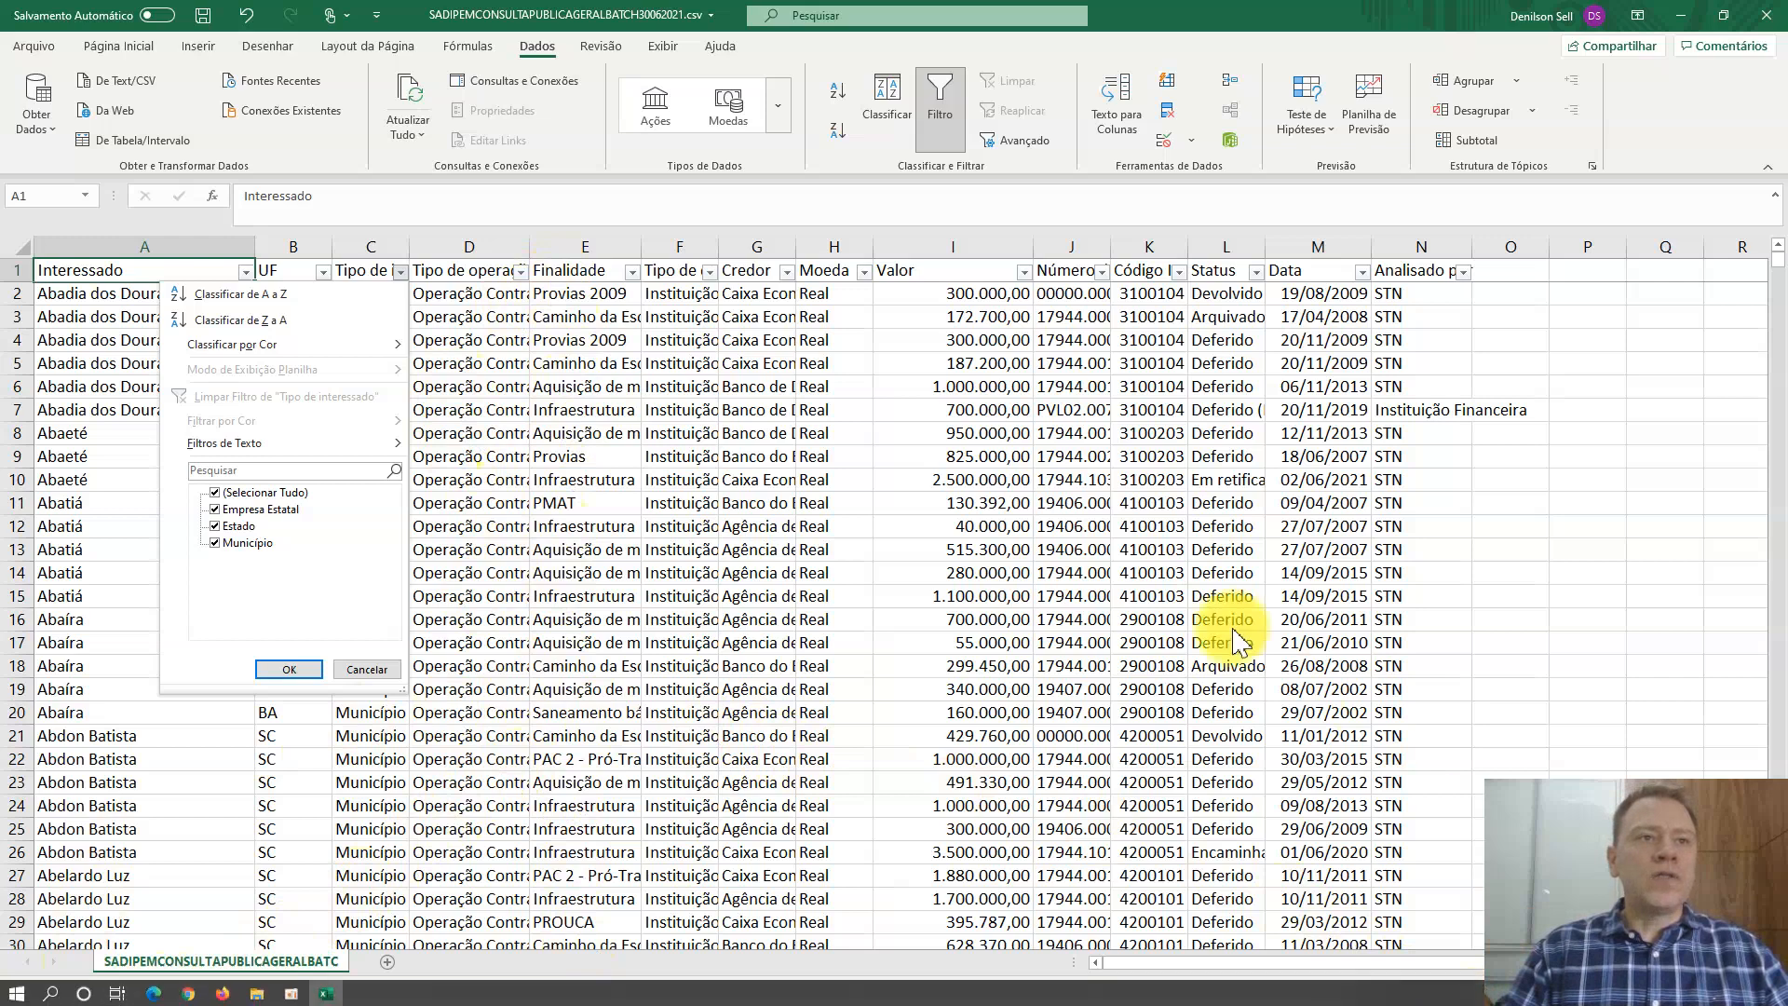
click(215, 491)
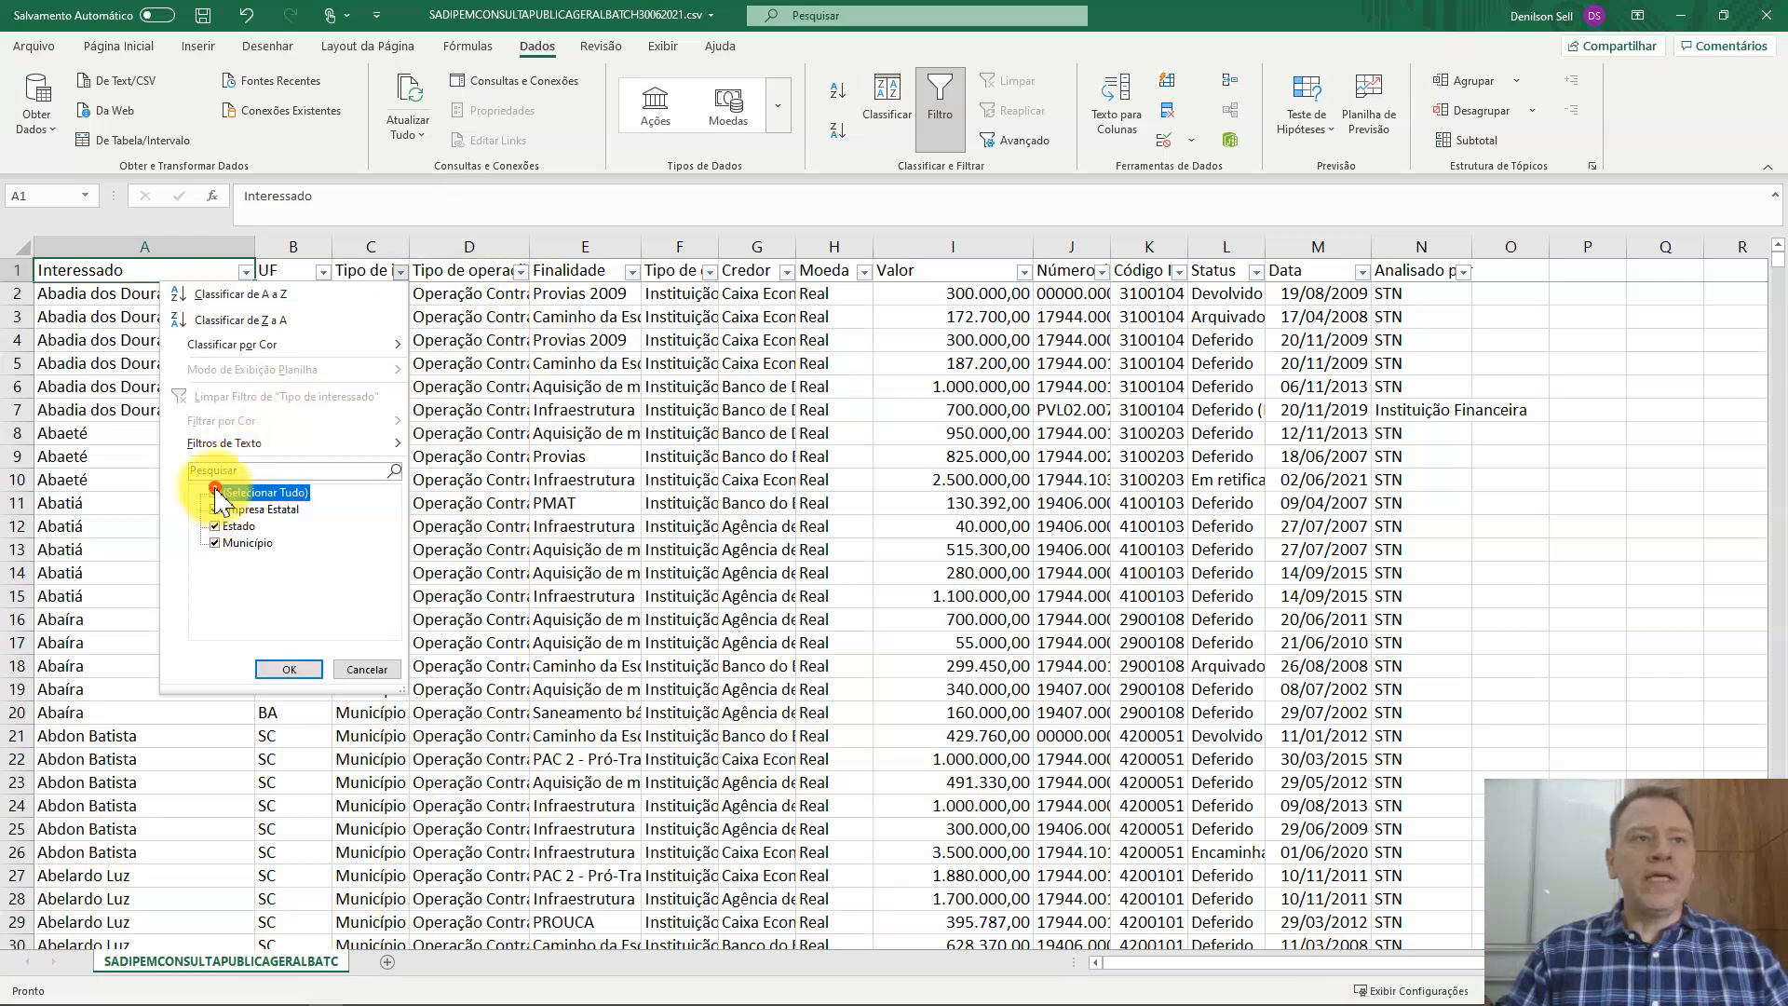
click(216, 510)
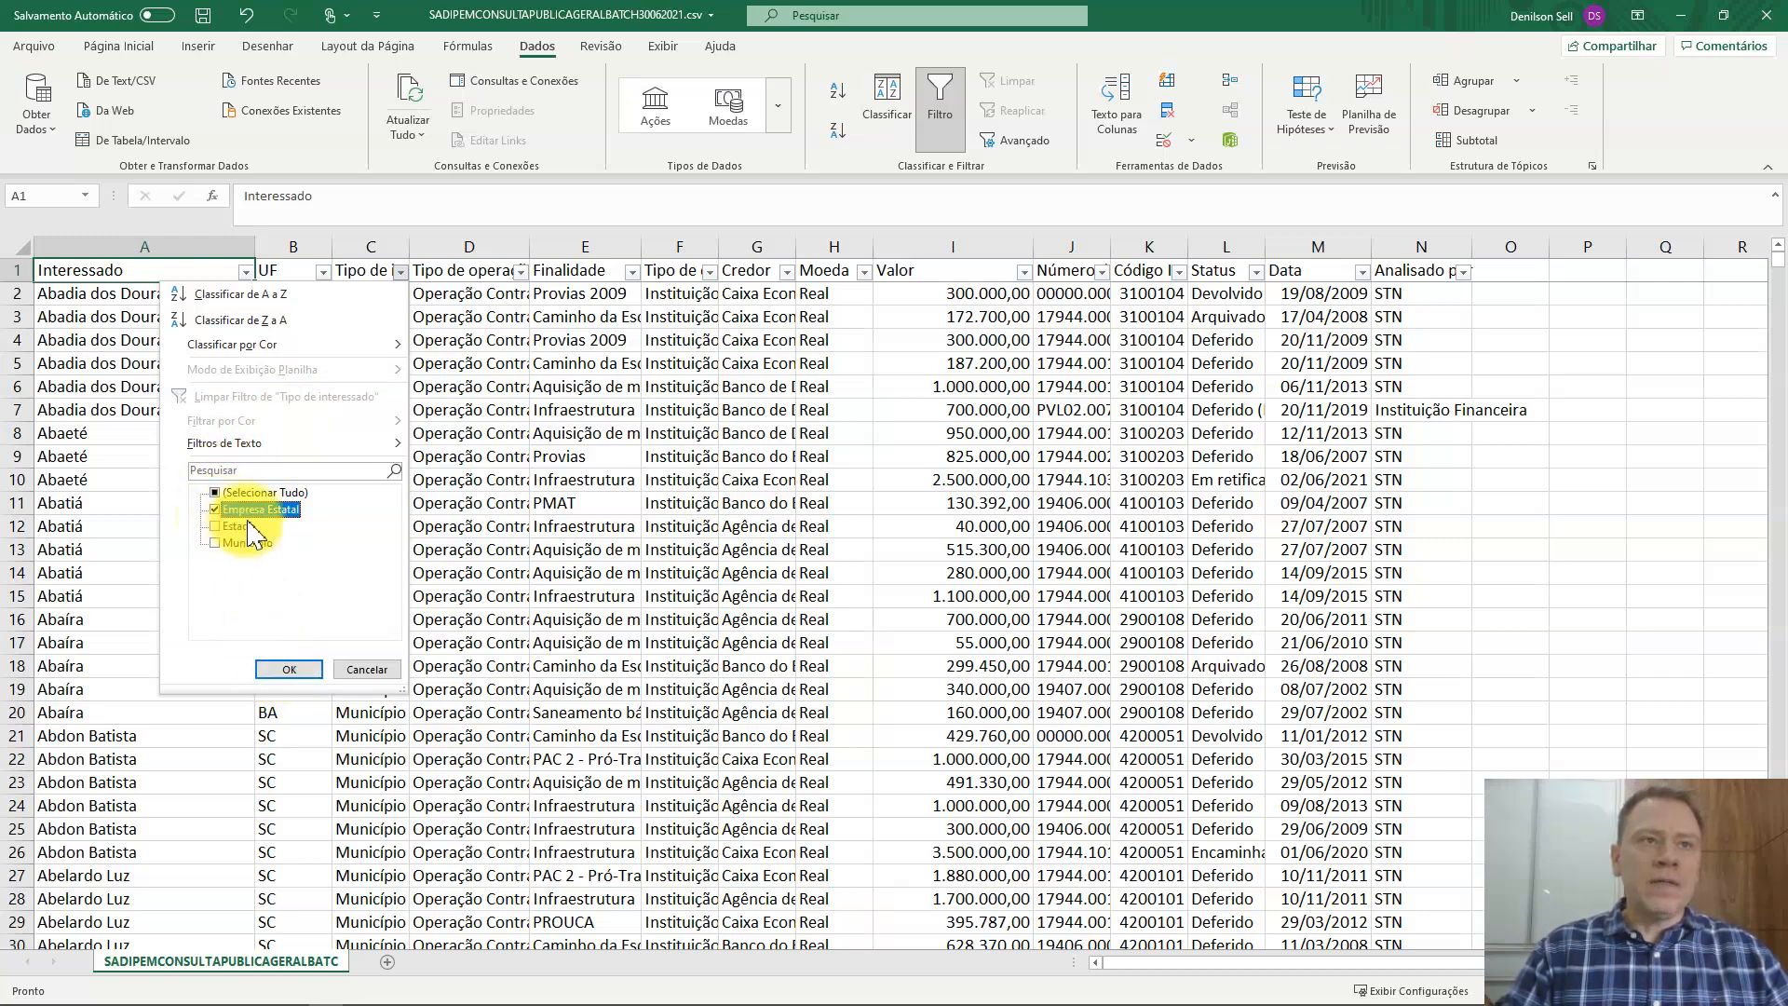
click(272, 671)
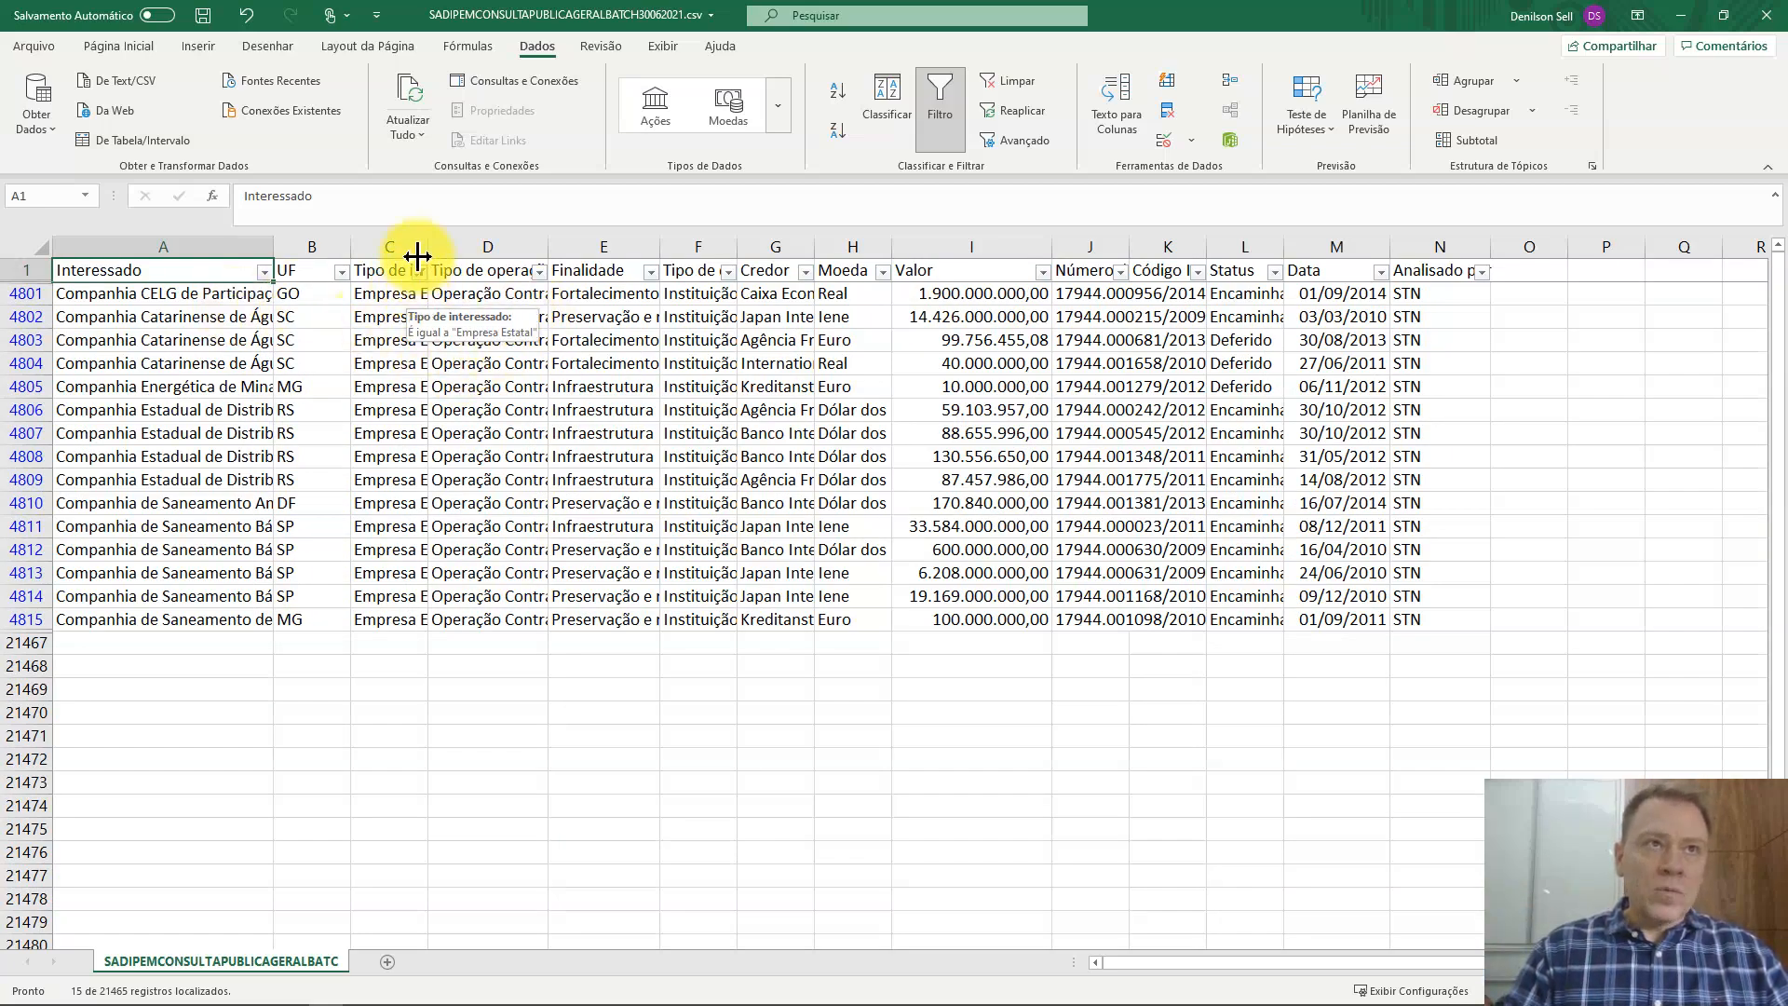
drag(432, 235, 528, 243)
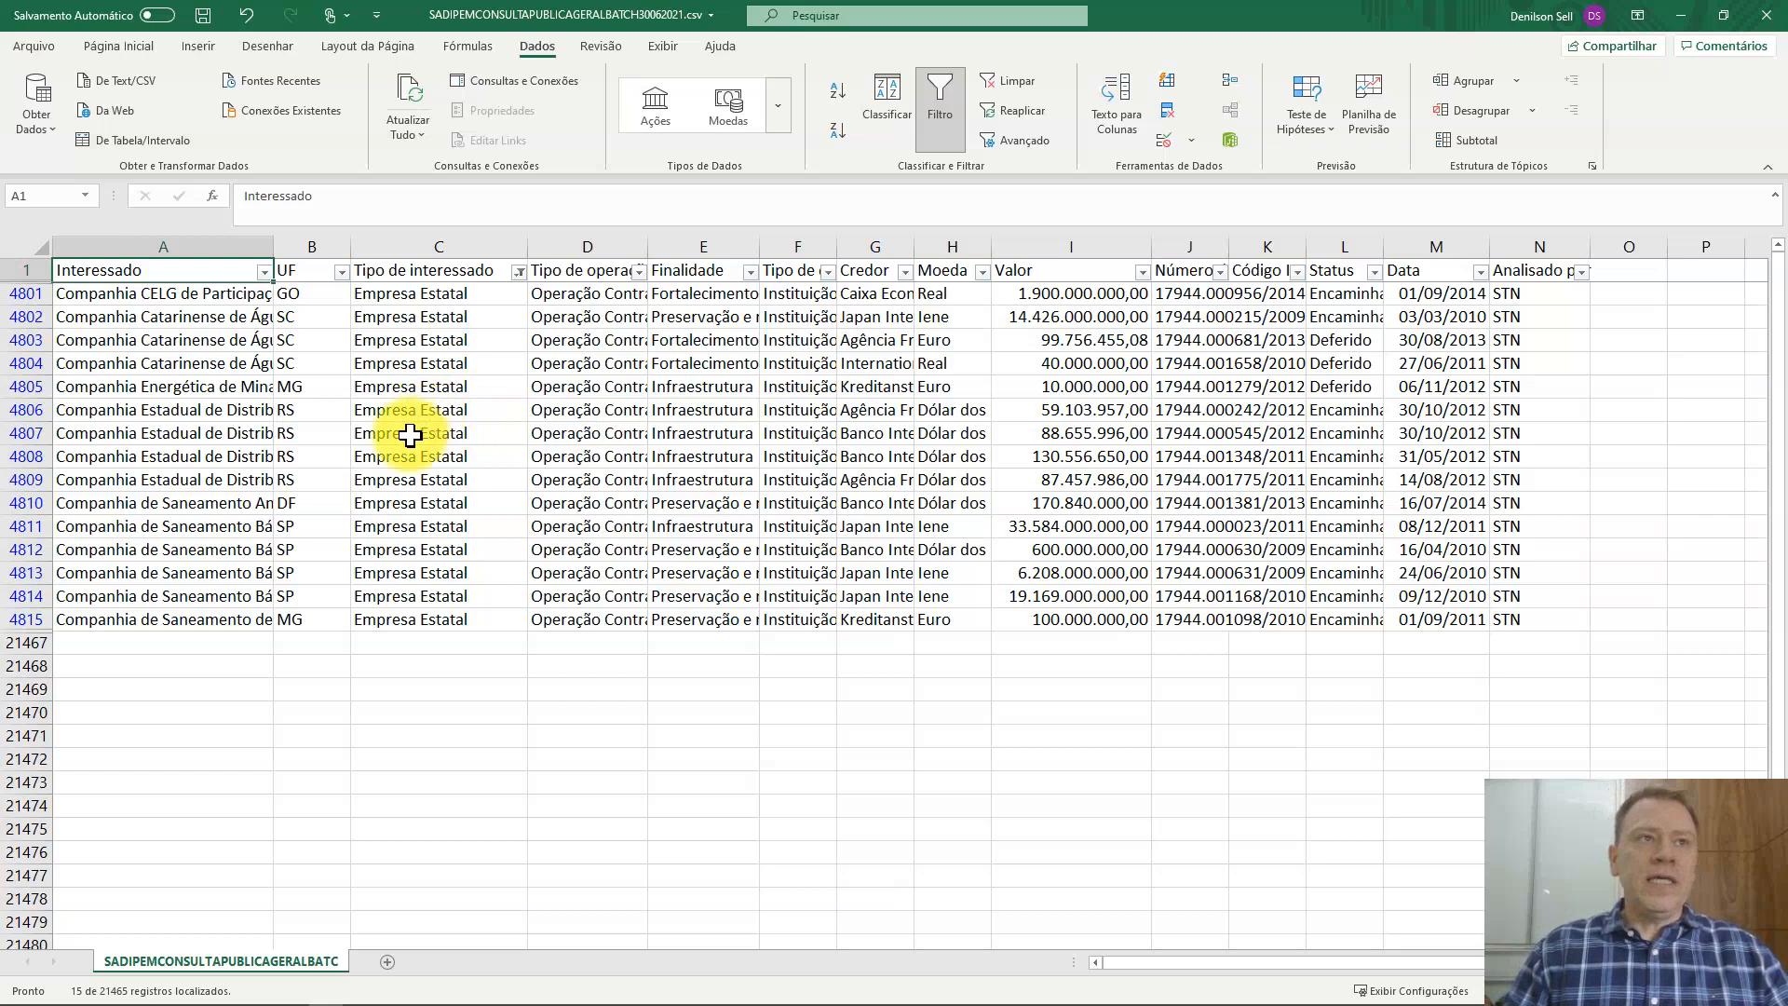
Step: Change the Tipo de interessado filter to show only Estado instead of Empresa Estatal
click(518, 272)
click(334, 510)
click(336, 526)
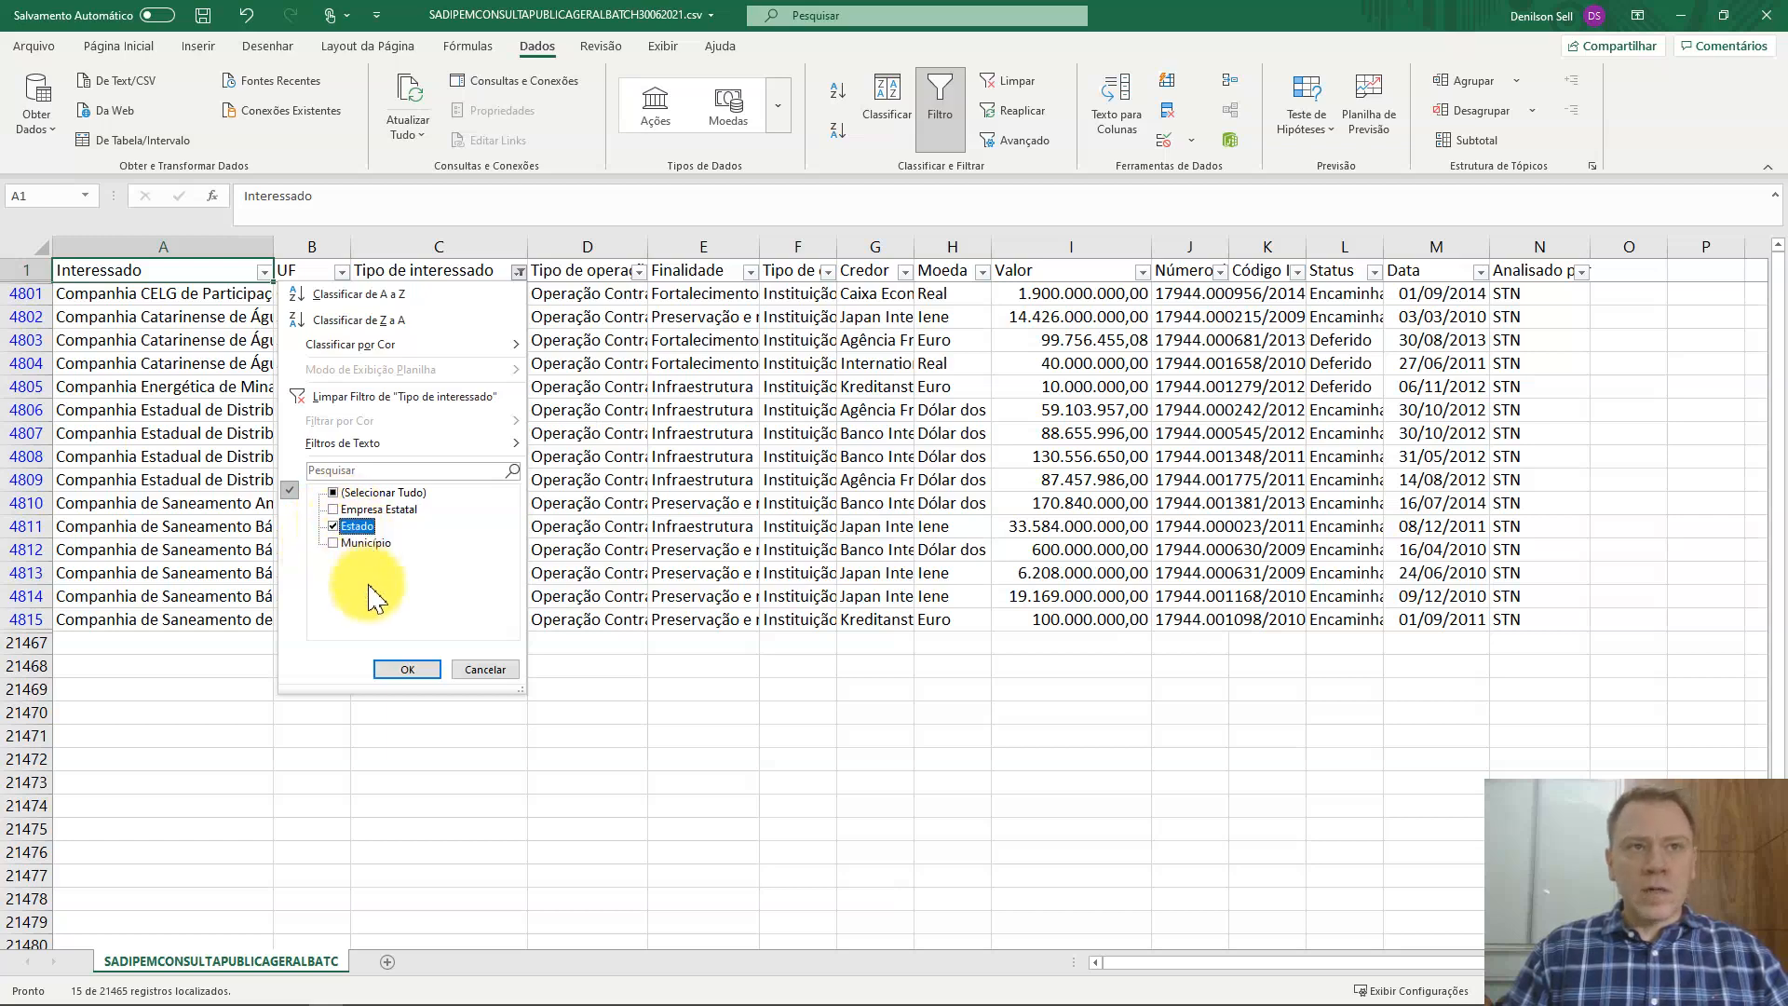
click(403, 669)
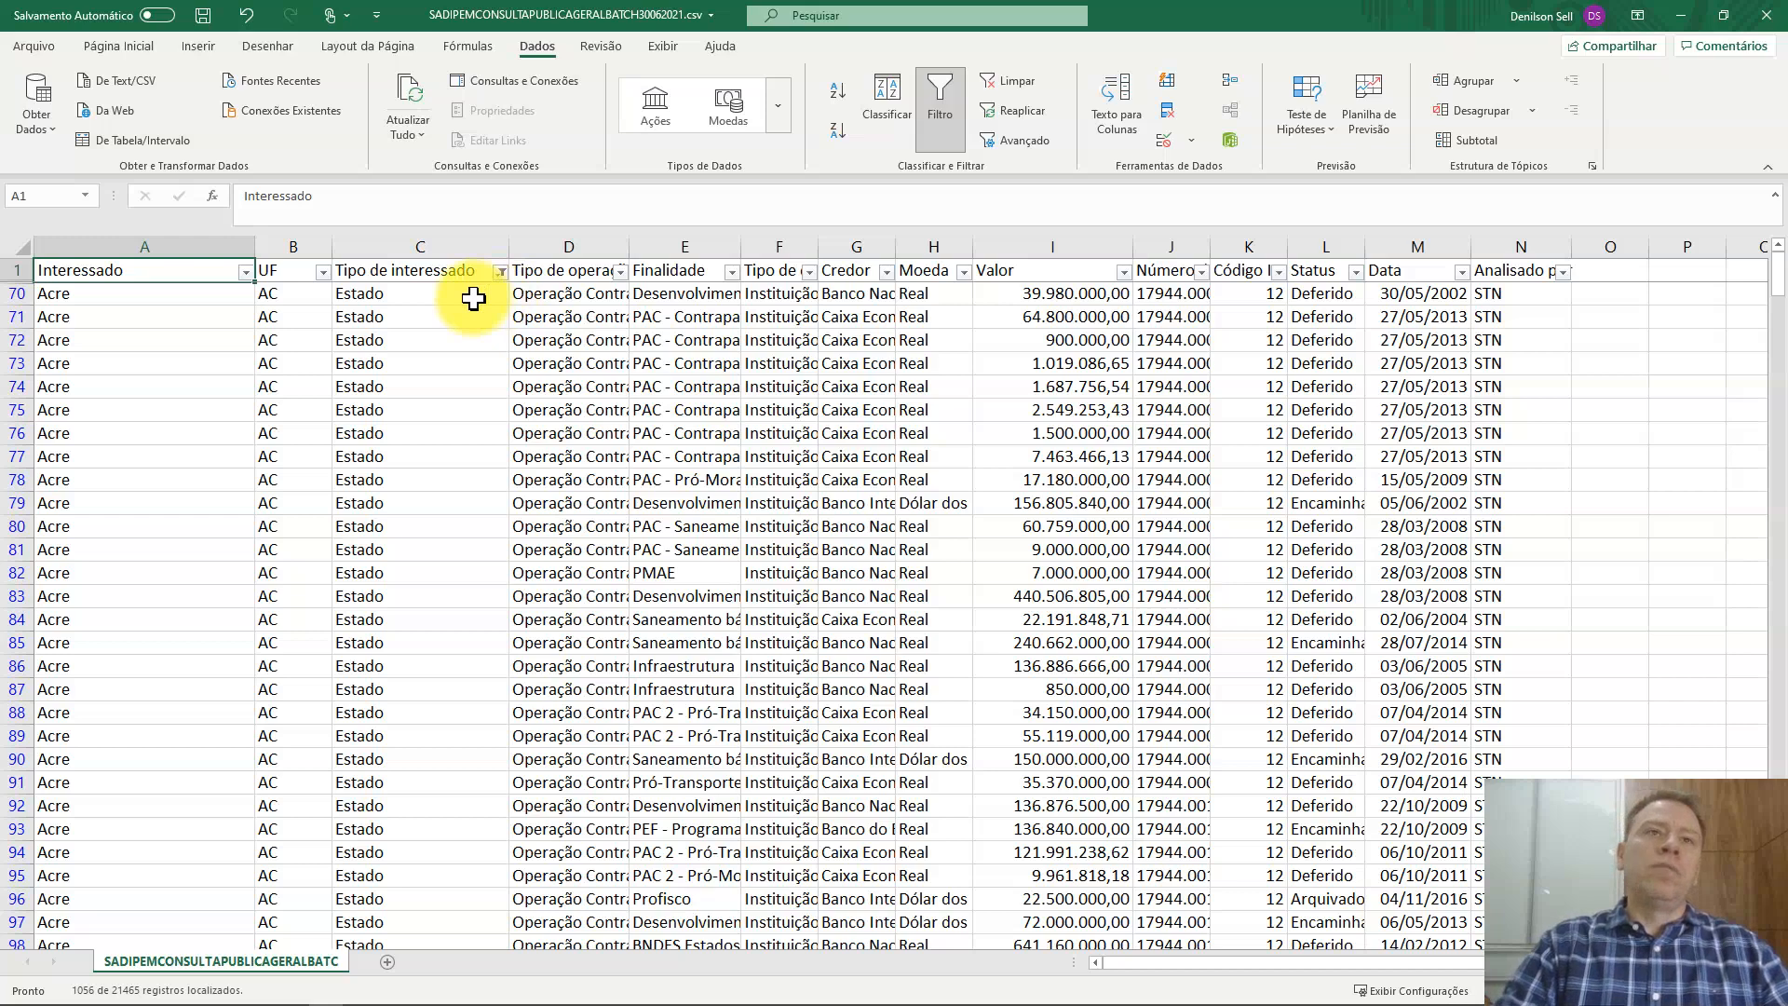
Step: Change the Tipo de interessado filter to show only Município instead of Estado
click(500, 271)
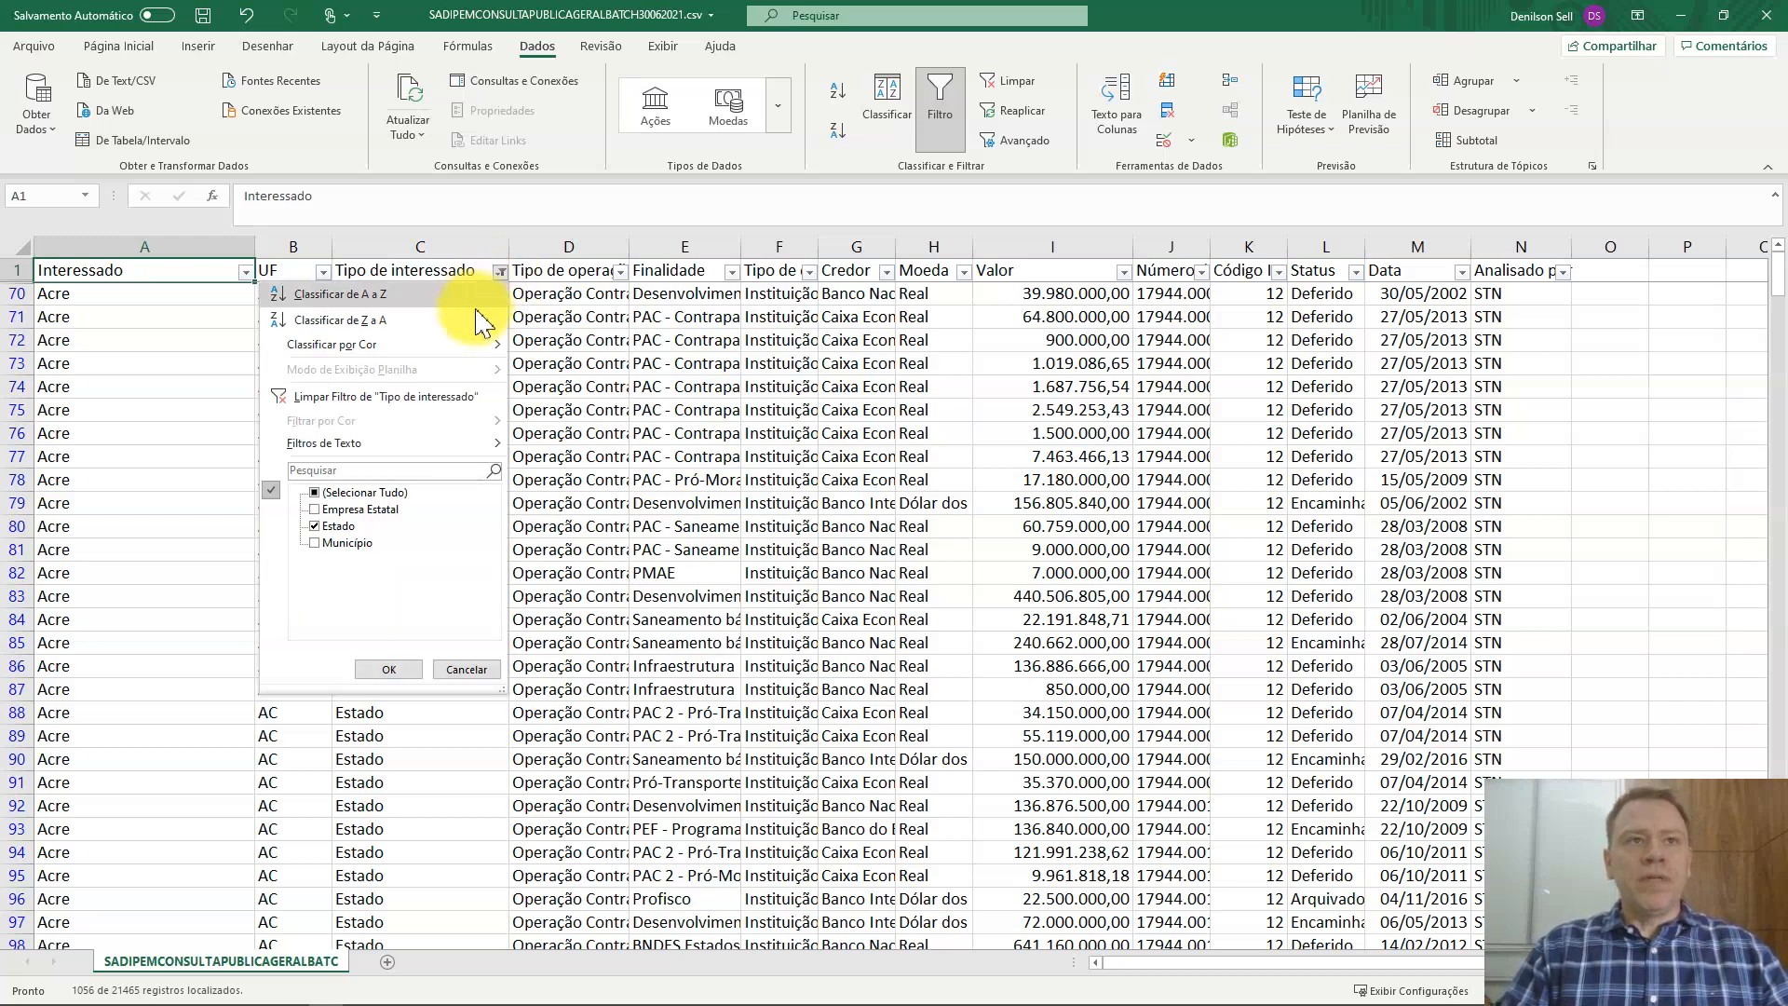
click(314, 543)
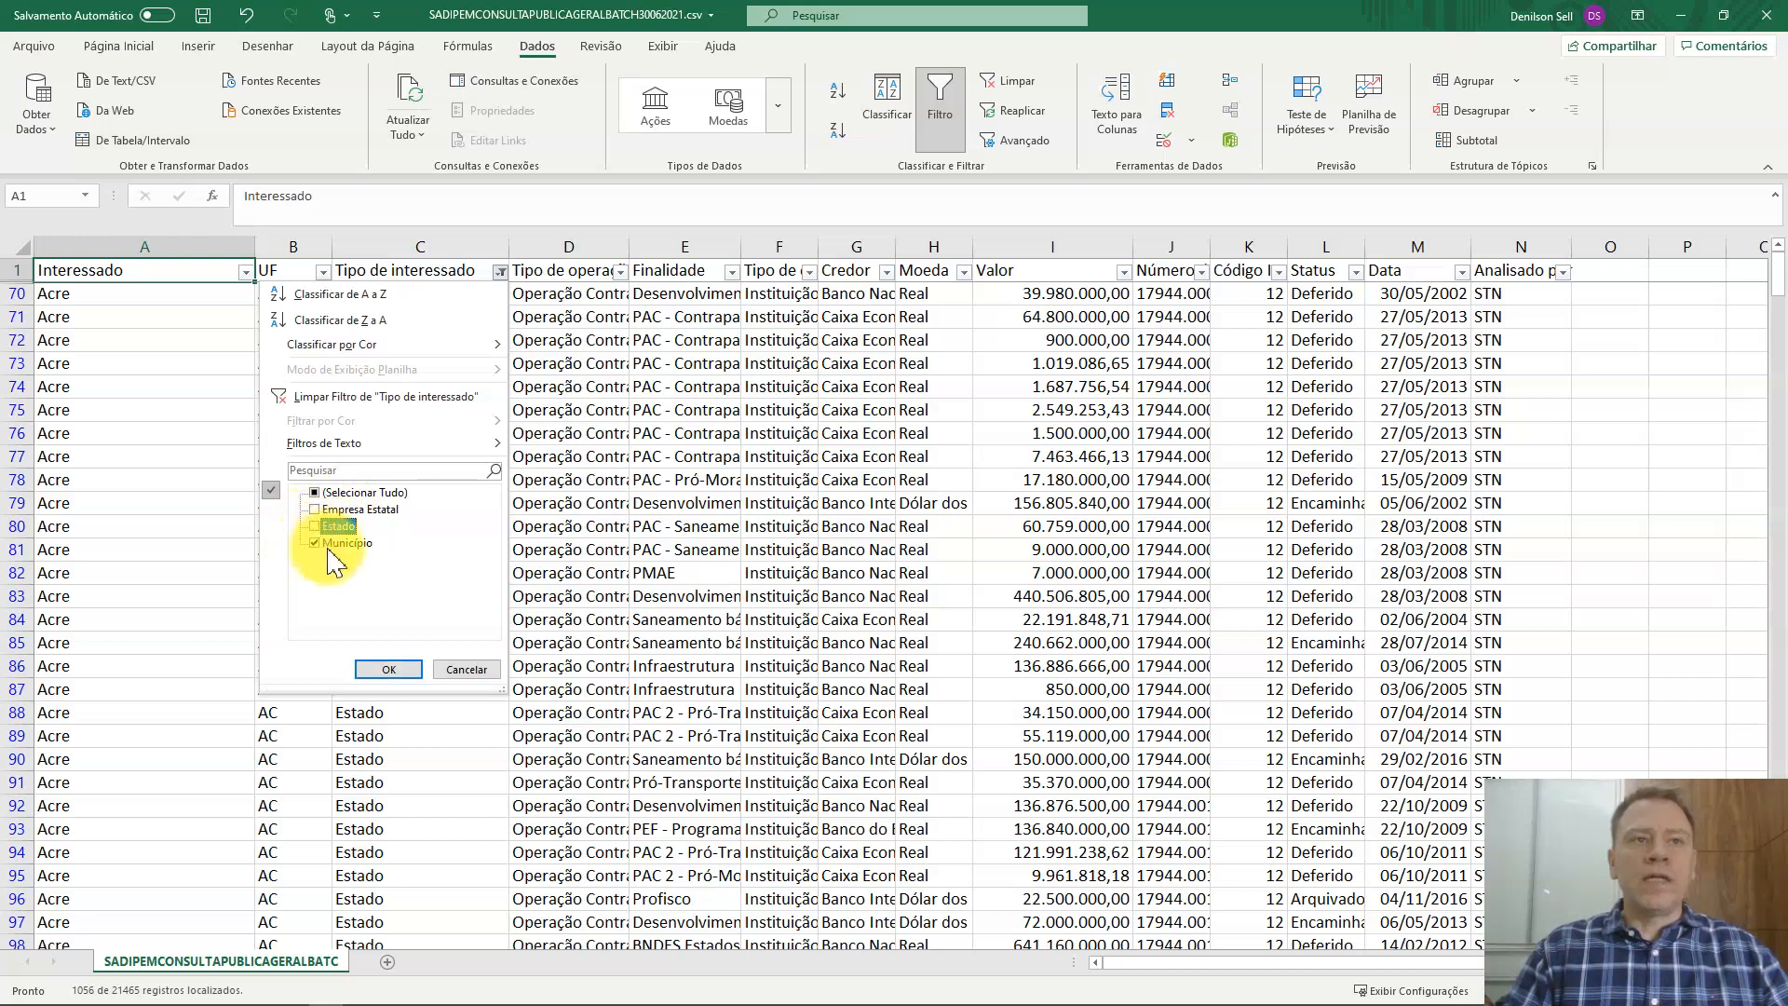
click(326, 525)
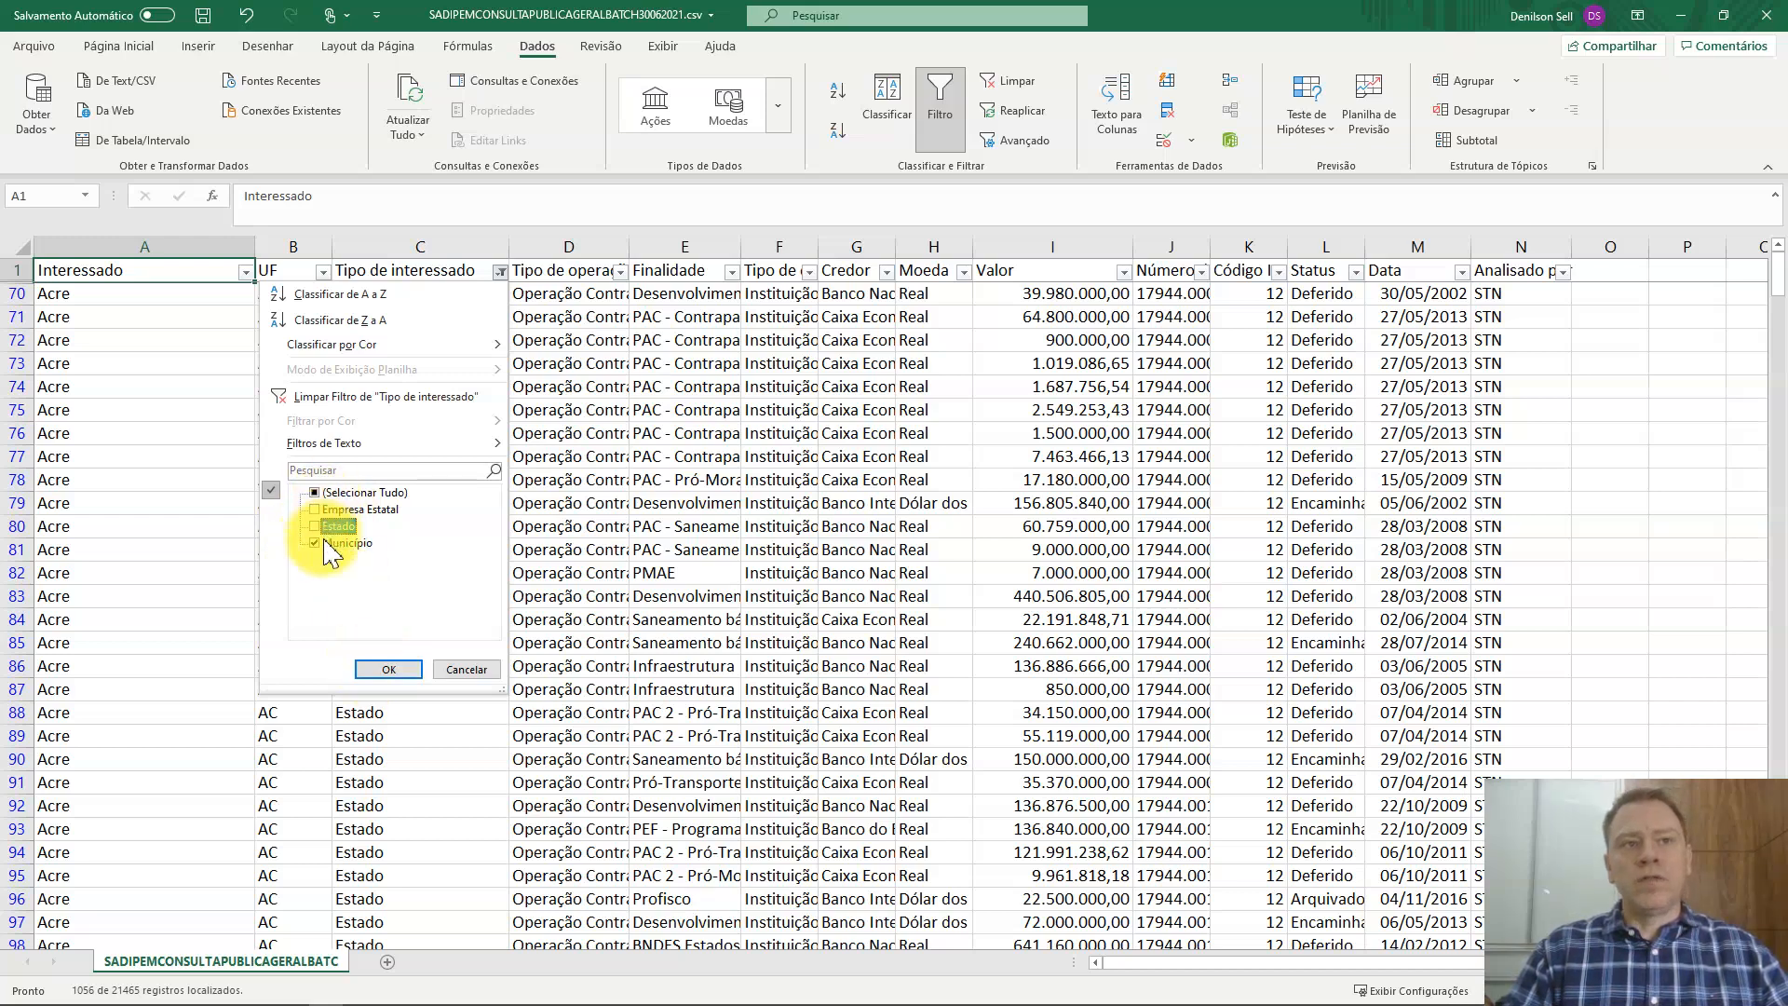
click(386, 668)
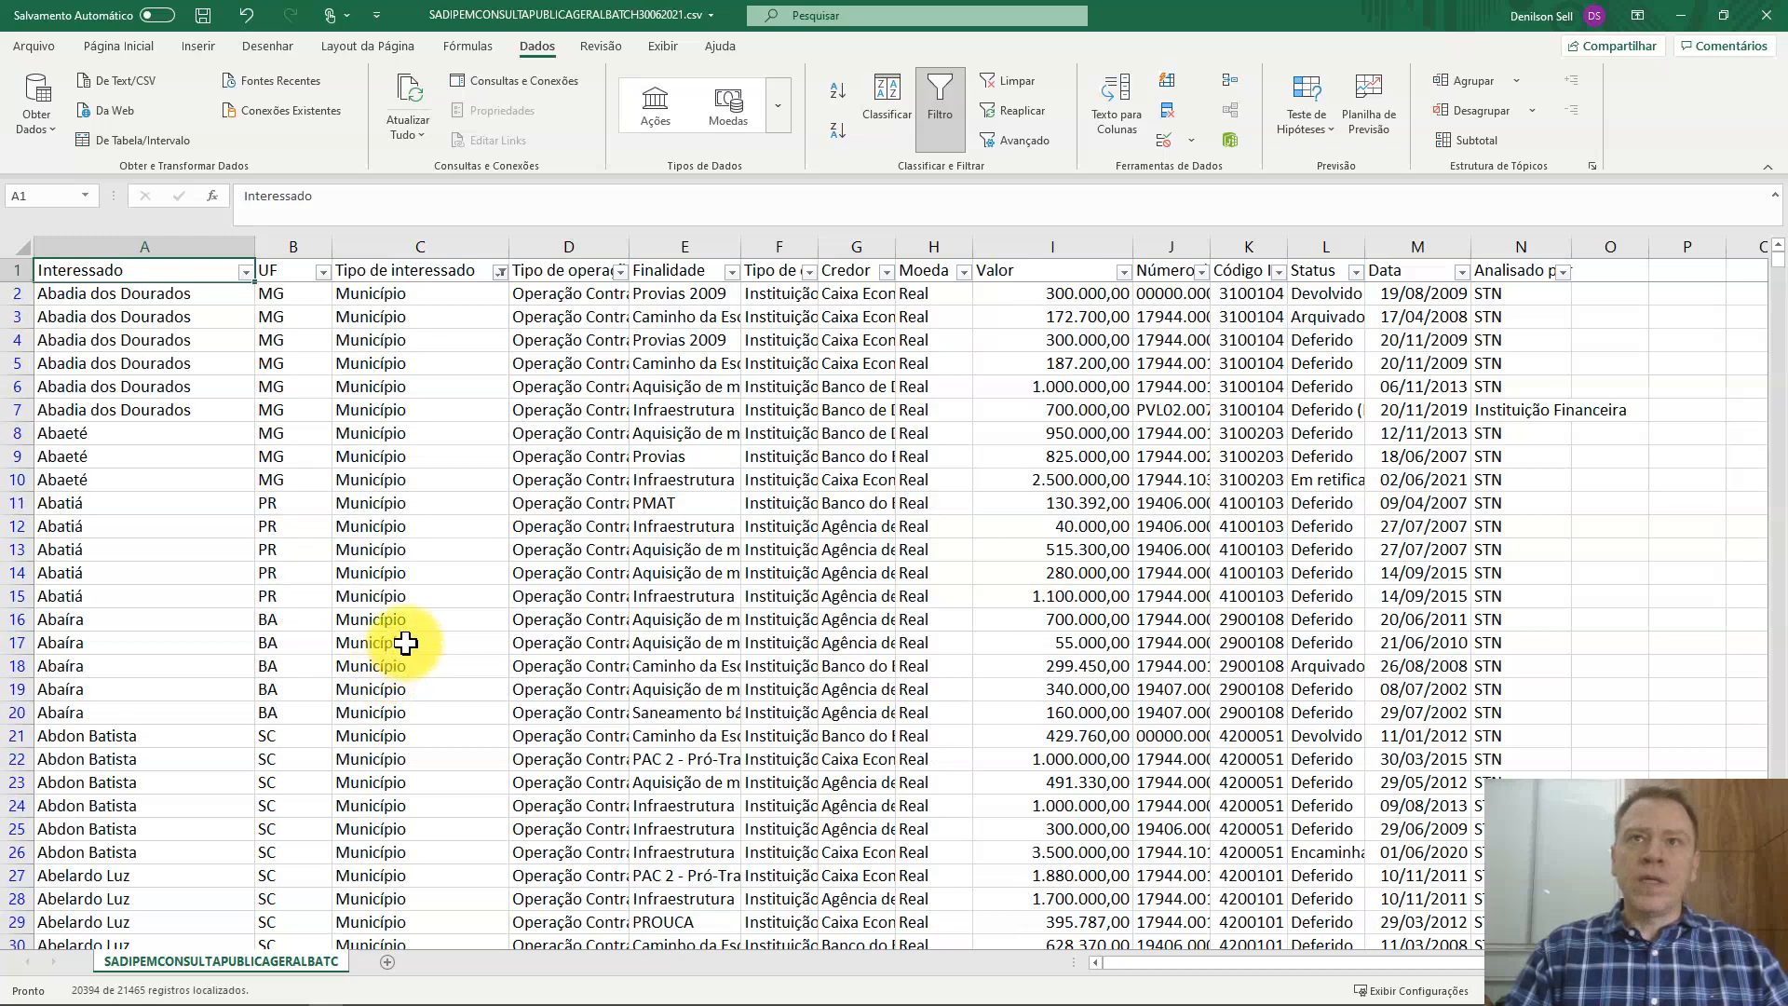
Step: Apply a number filter to the Valor column for amounts greater than or equal to 100000000
click(1124, 272)
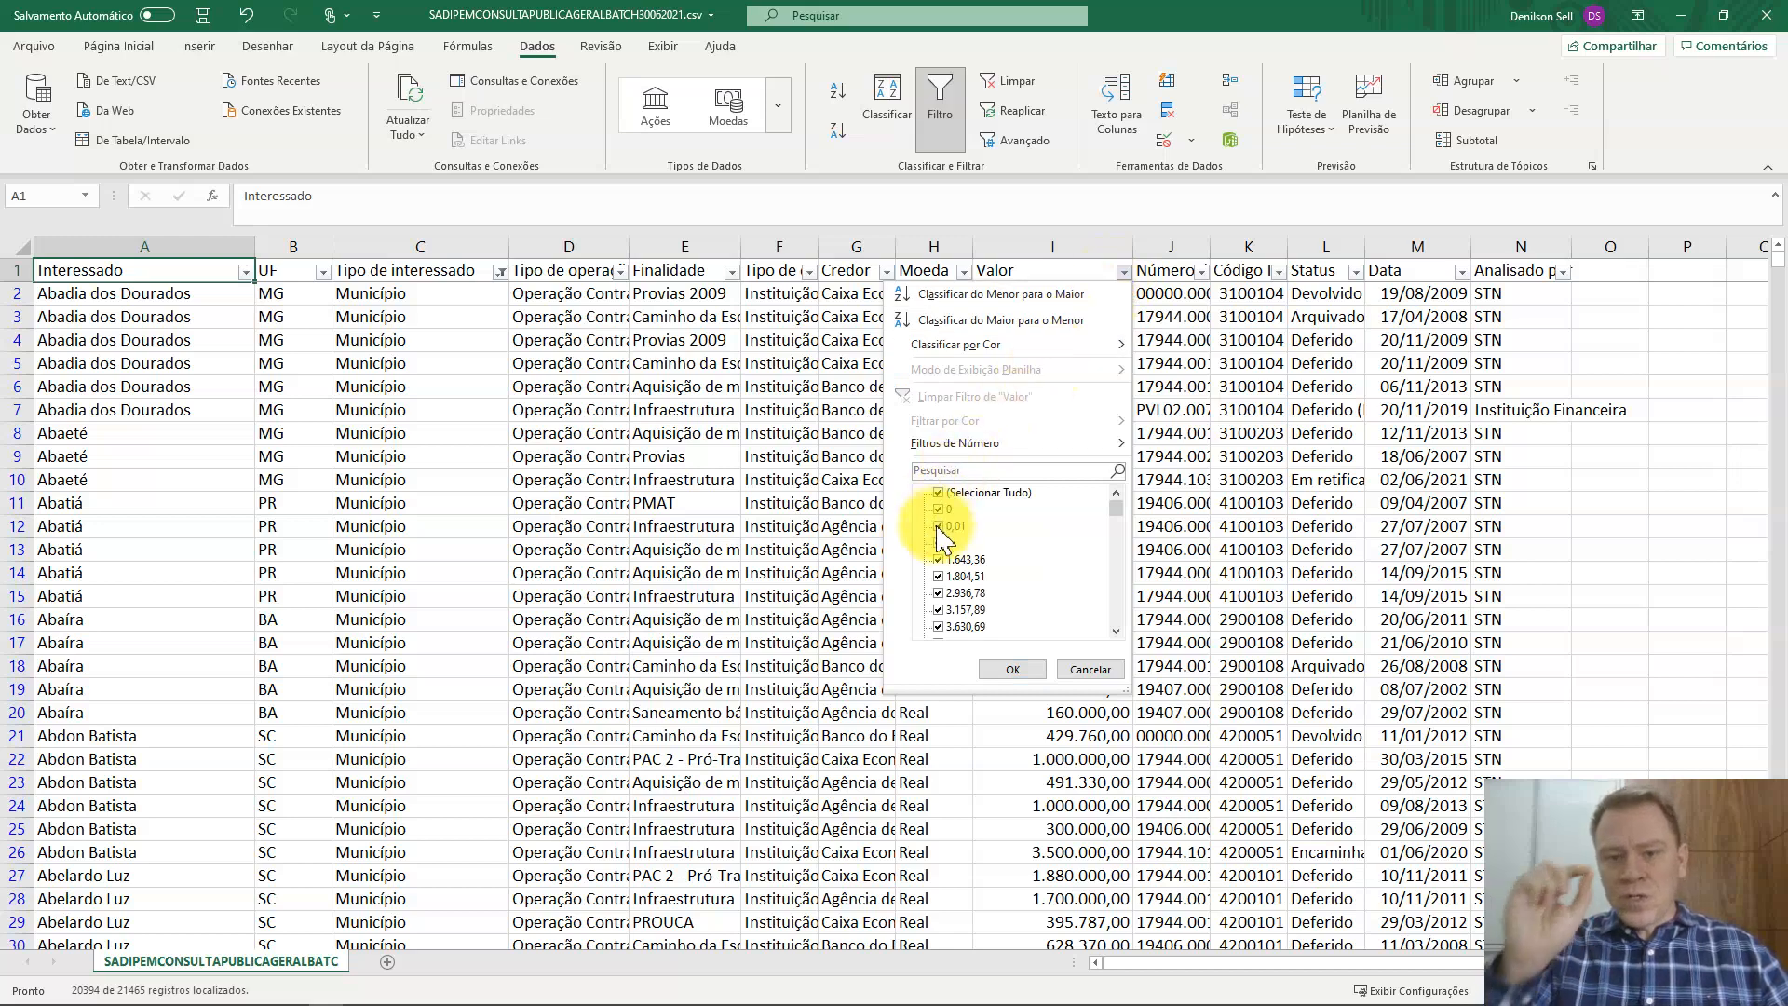
mouse_move(955, 457)
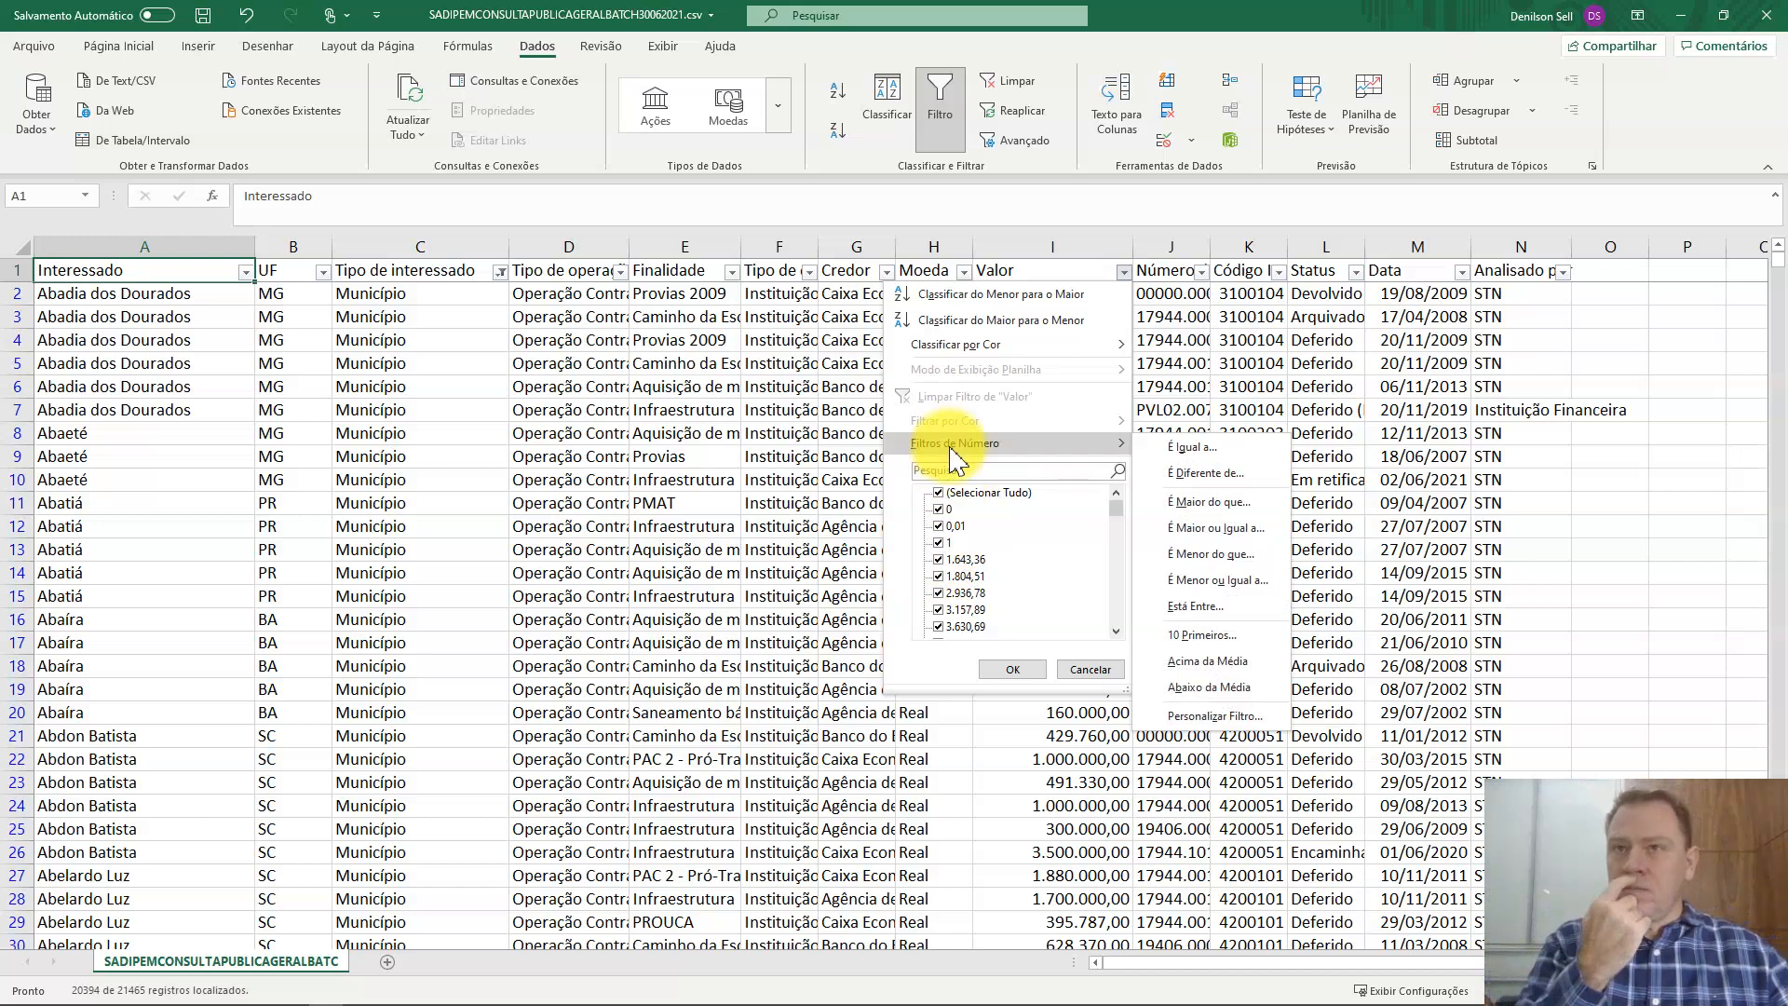
click(1185, 503)
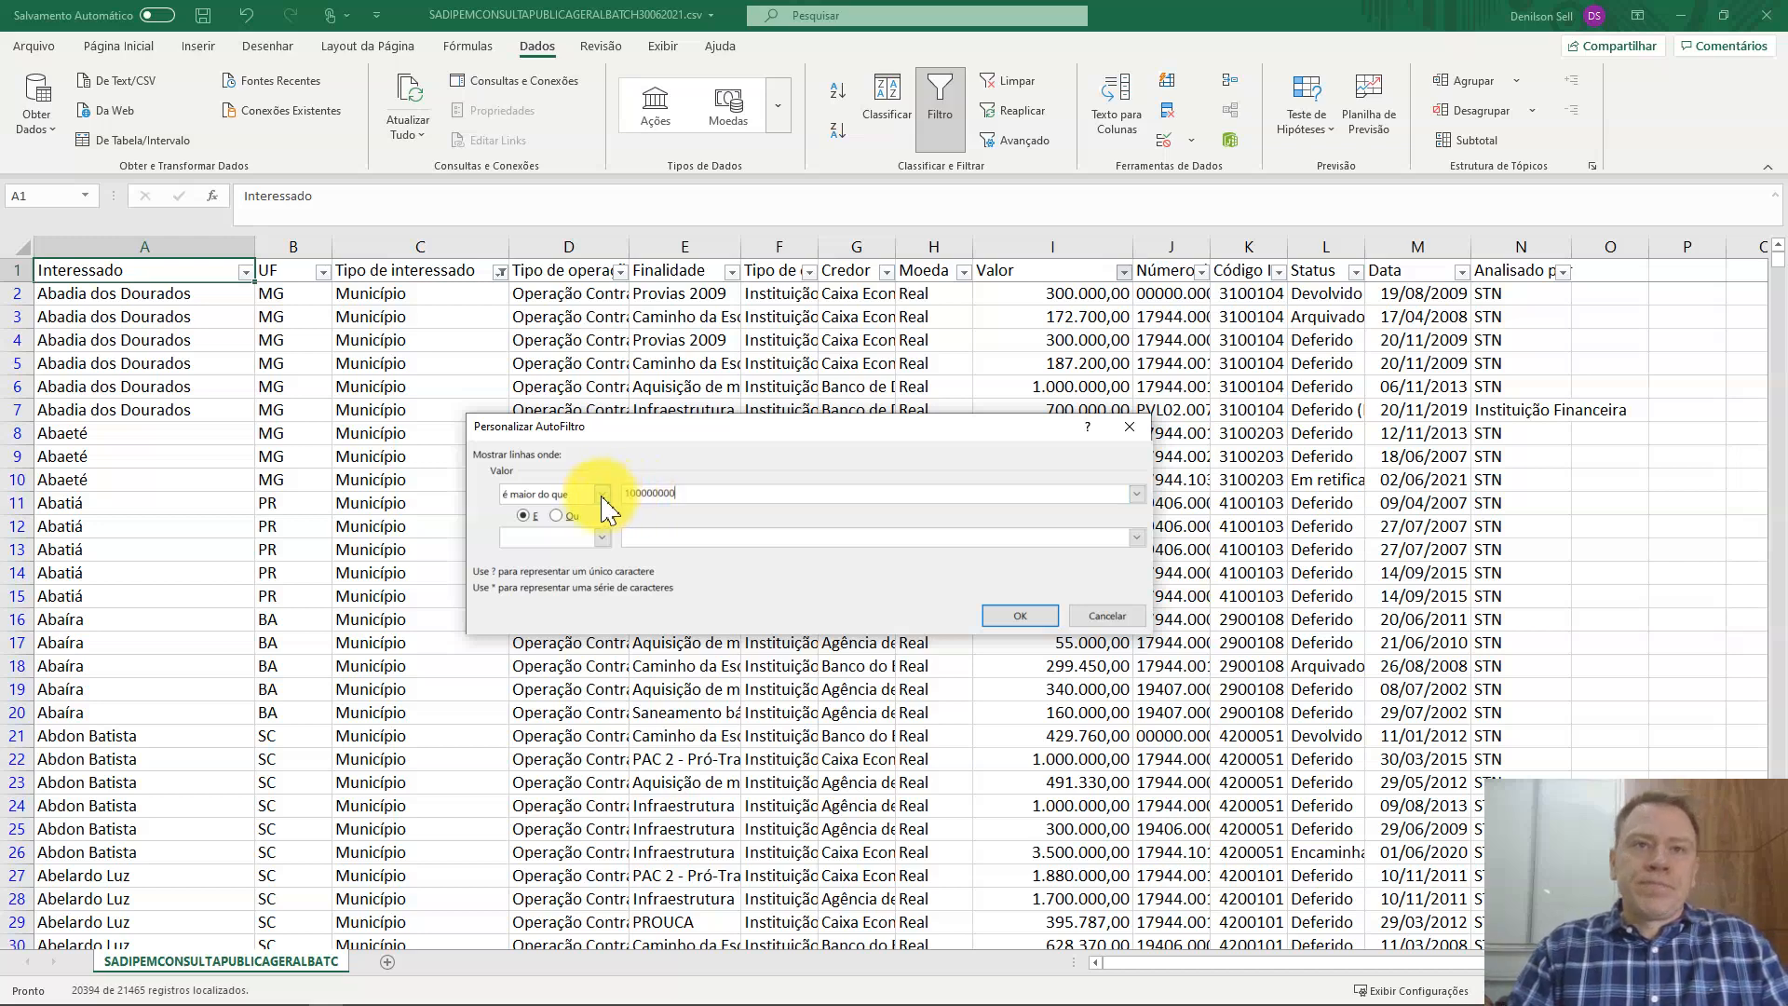
click(602, 494)
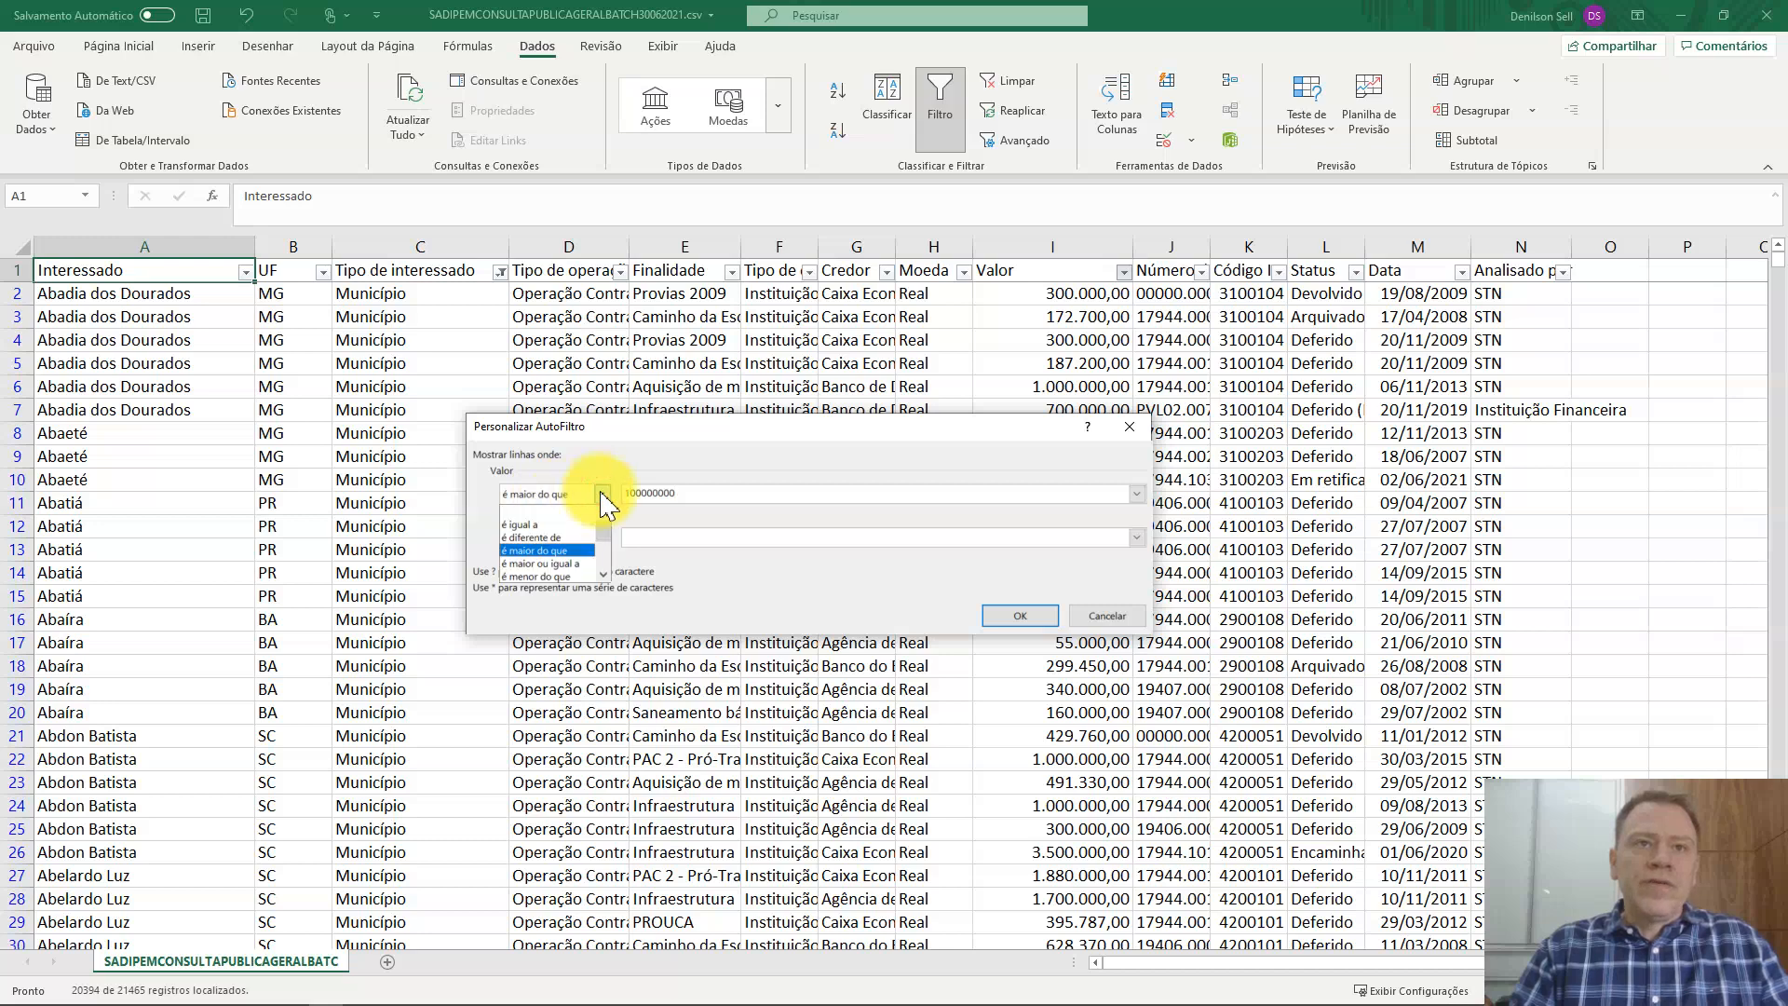
click(529, 565)
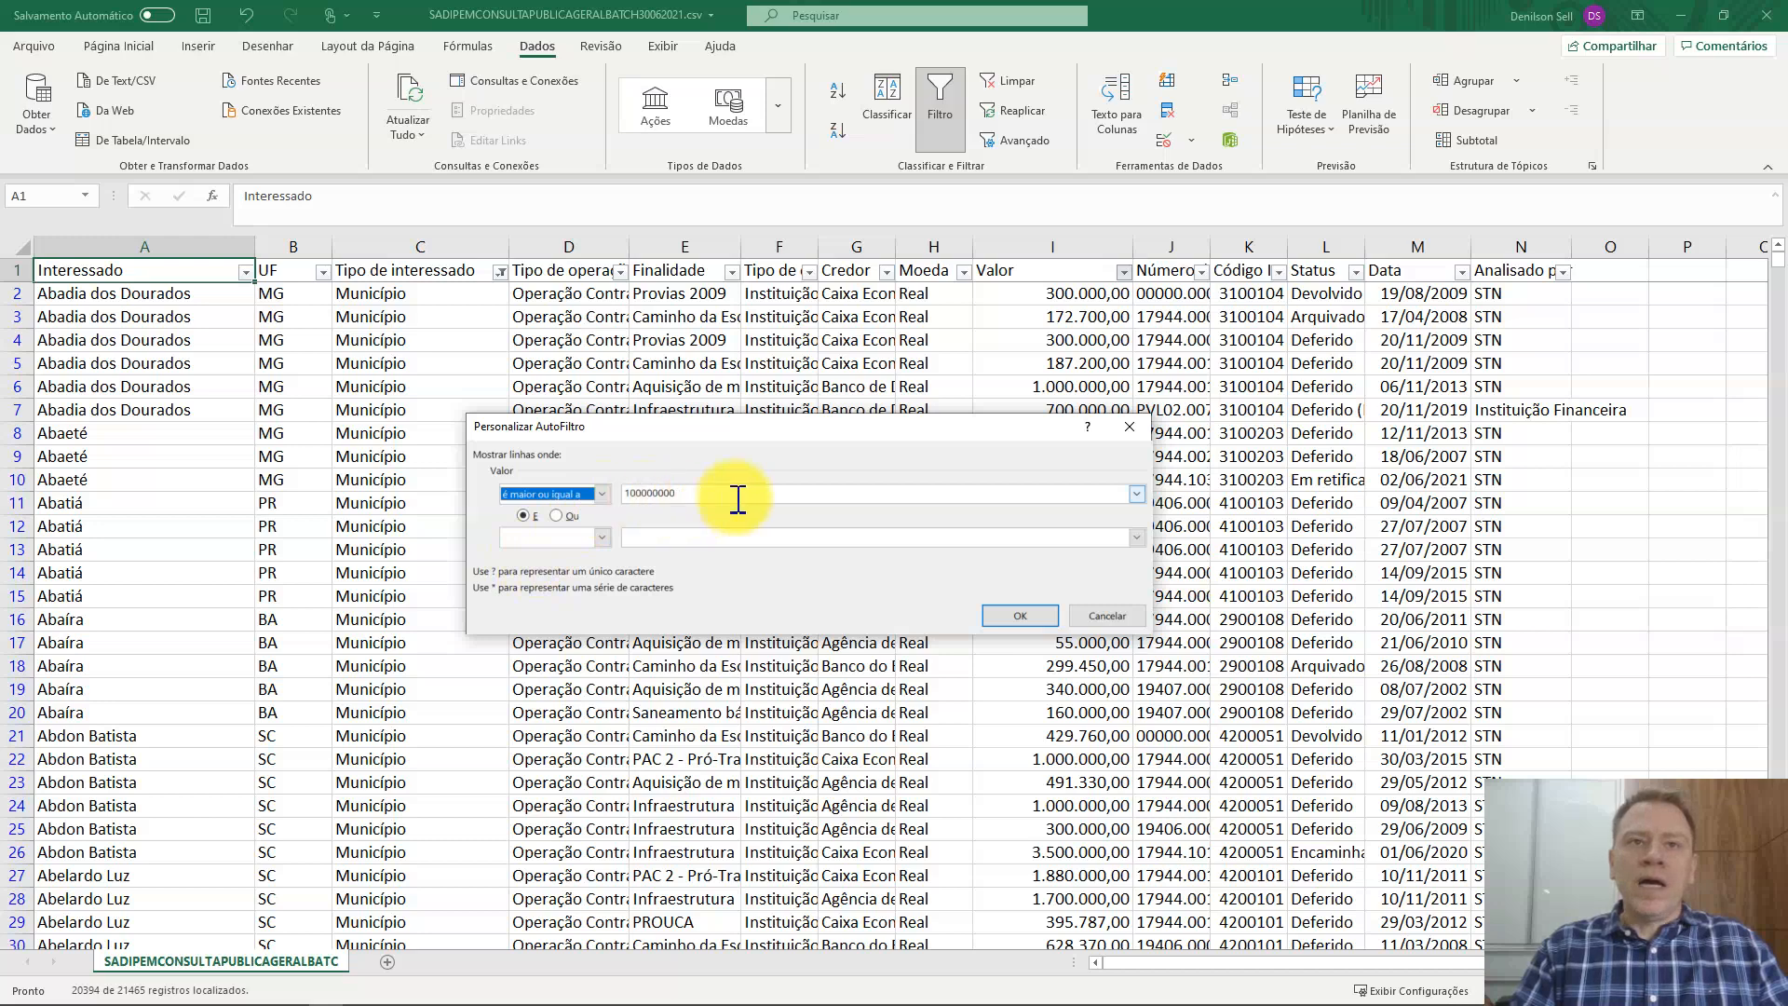
click(1010, 616)
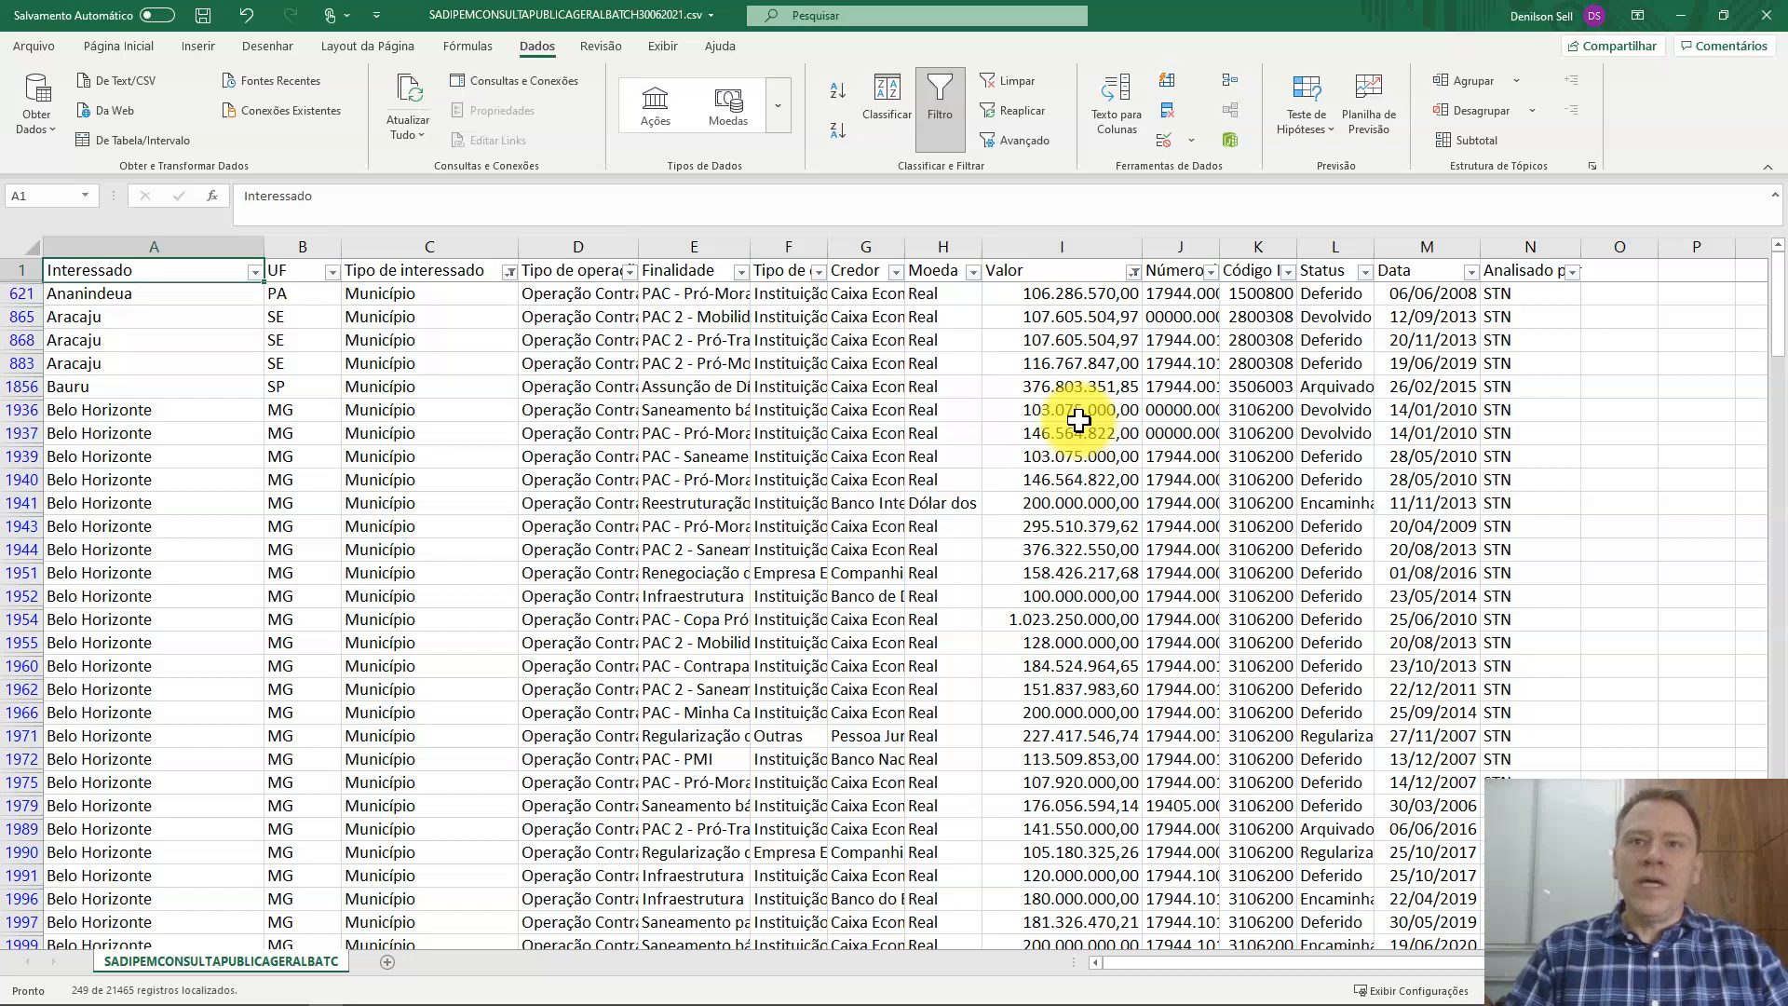
Step: Look through the filtered Valor amounts, and clear all filters from the table
scroll(1043, 332, down, 1)
scroll(1044, 333, down, 16)
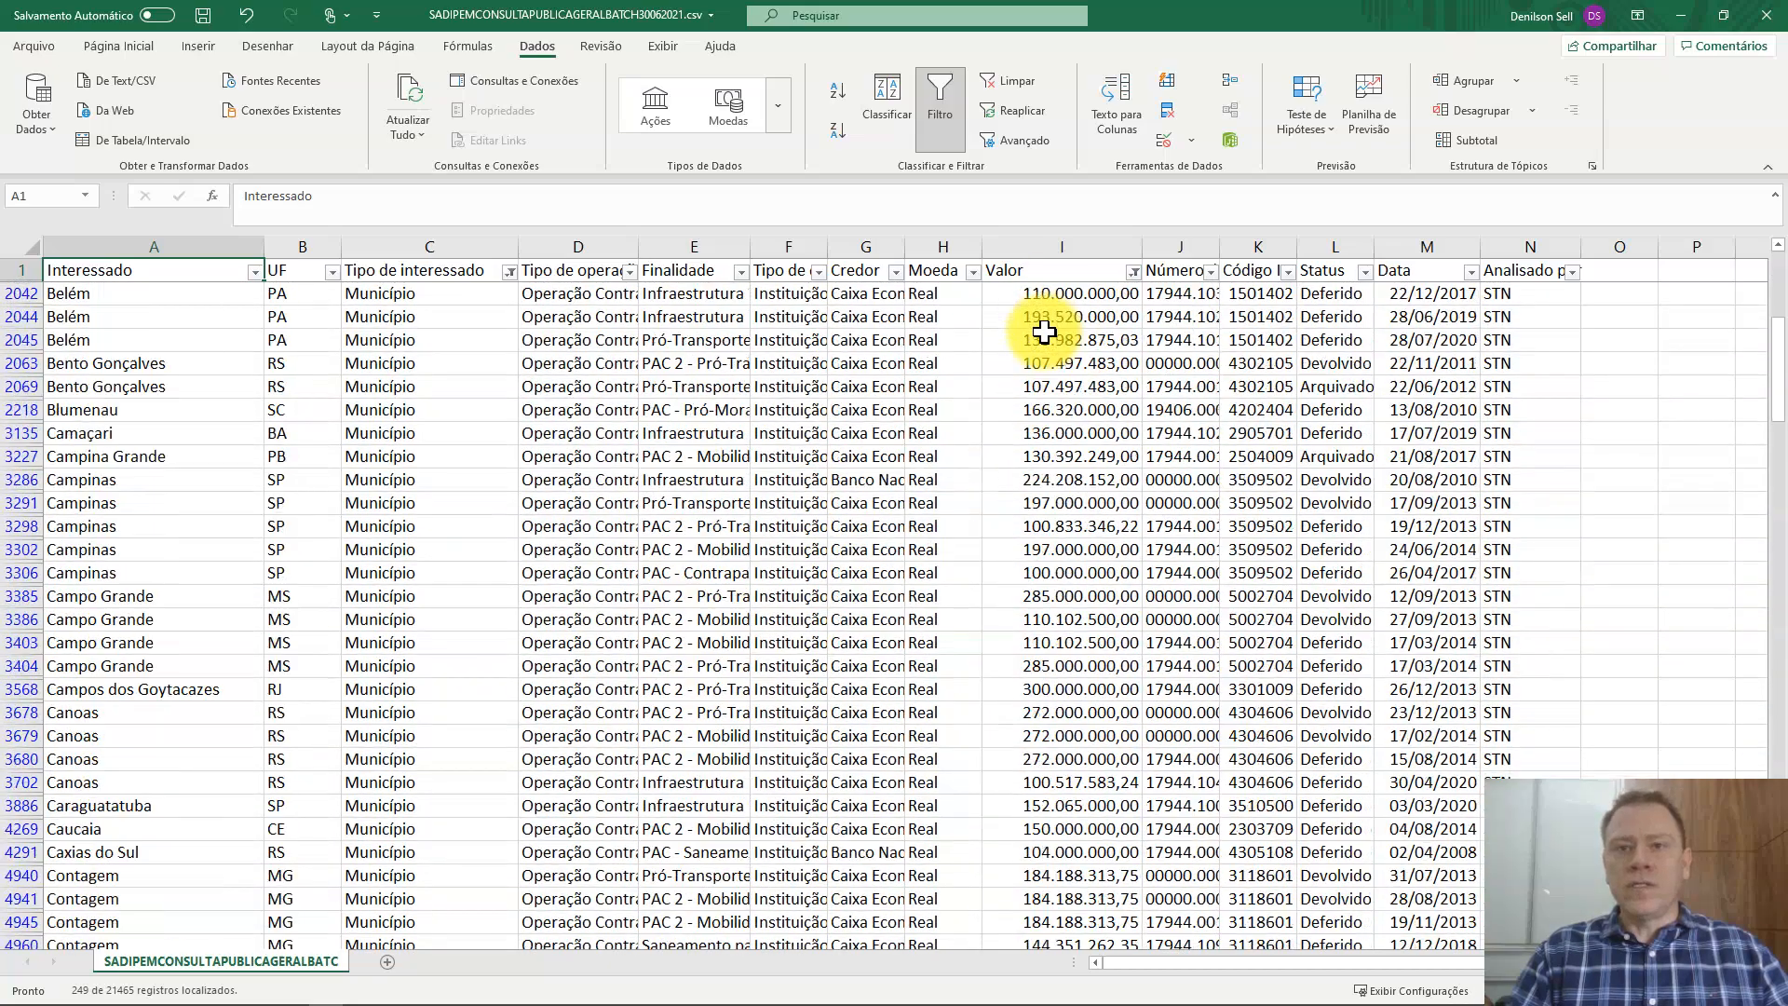
scroll(1048, 352, down, 4)
scroll(1052, 364, up, 11)
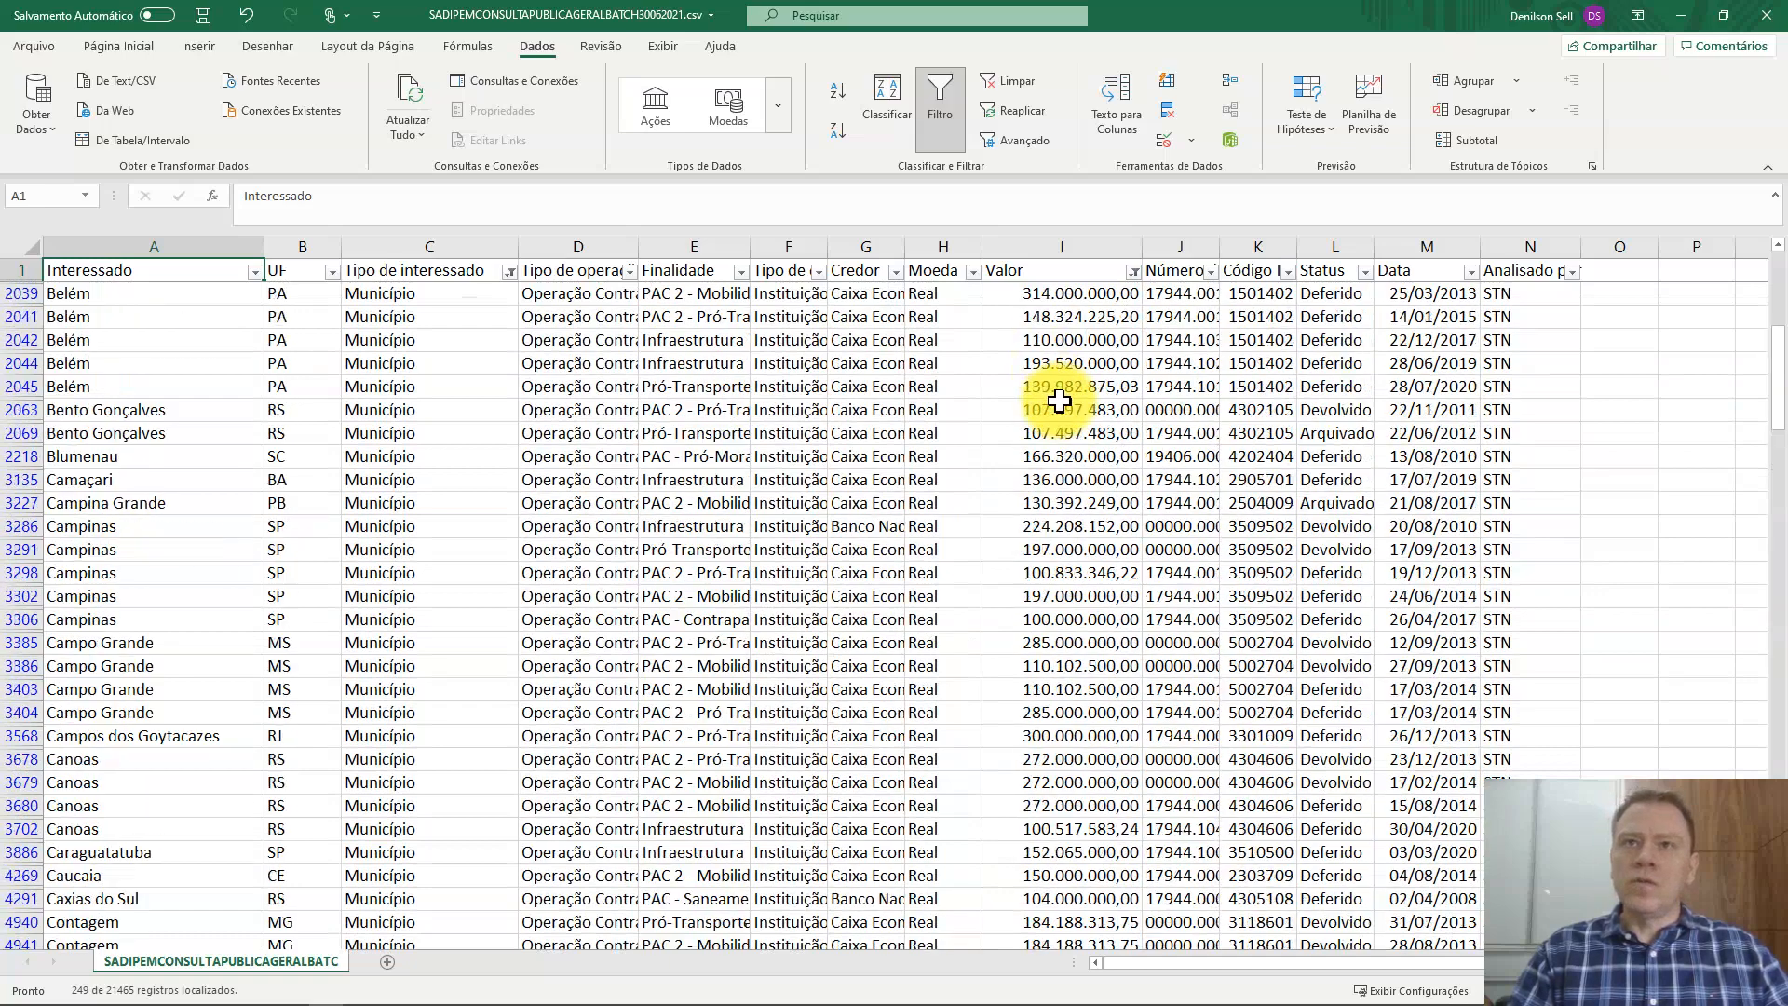
scroll(1060, 400, up, 6)
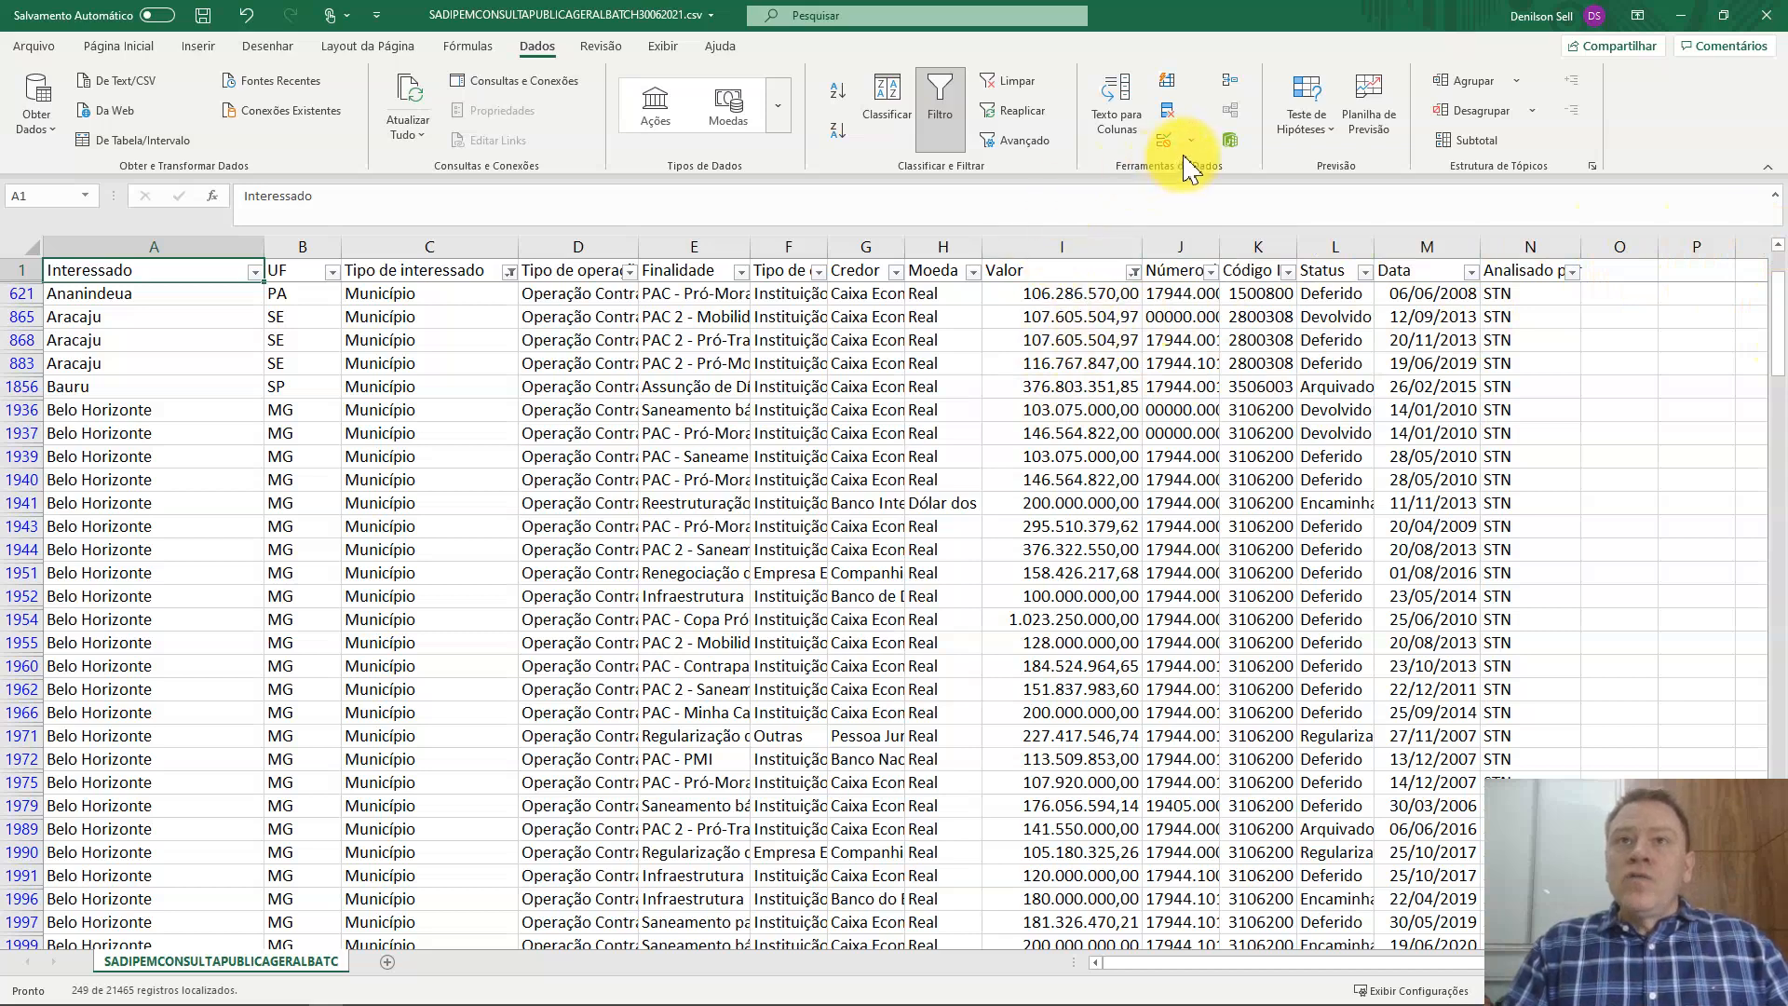
click(1004, 90)
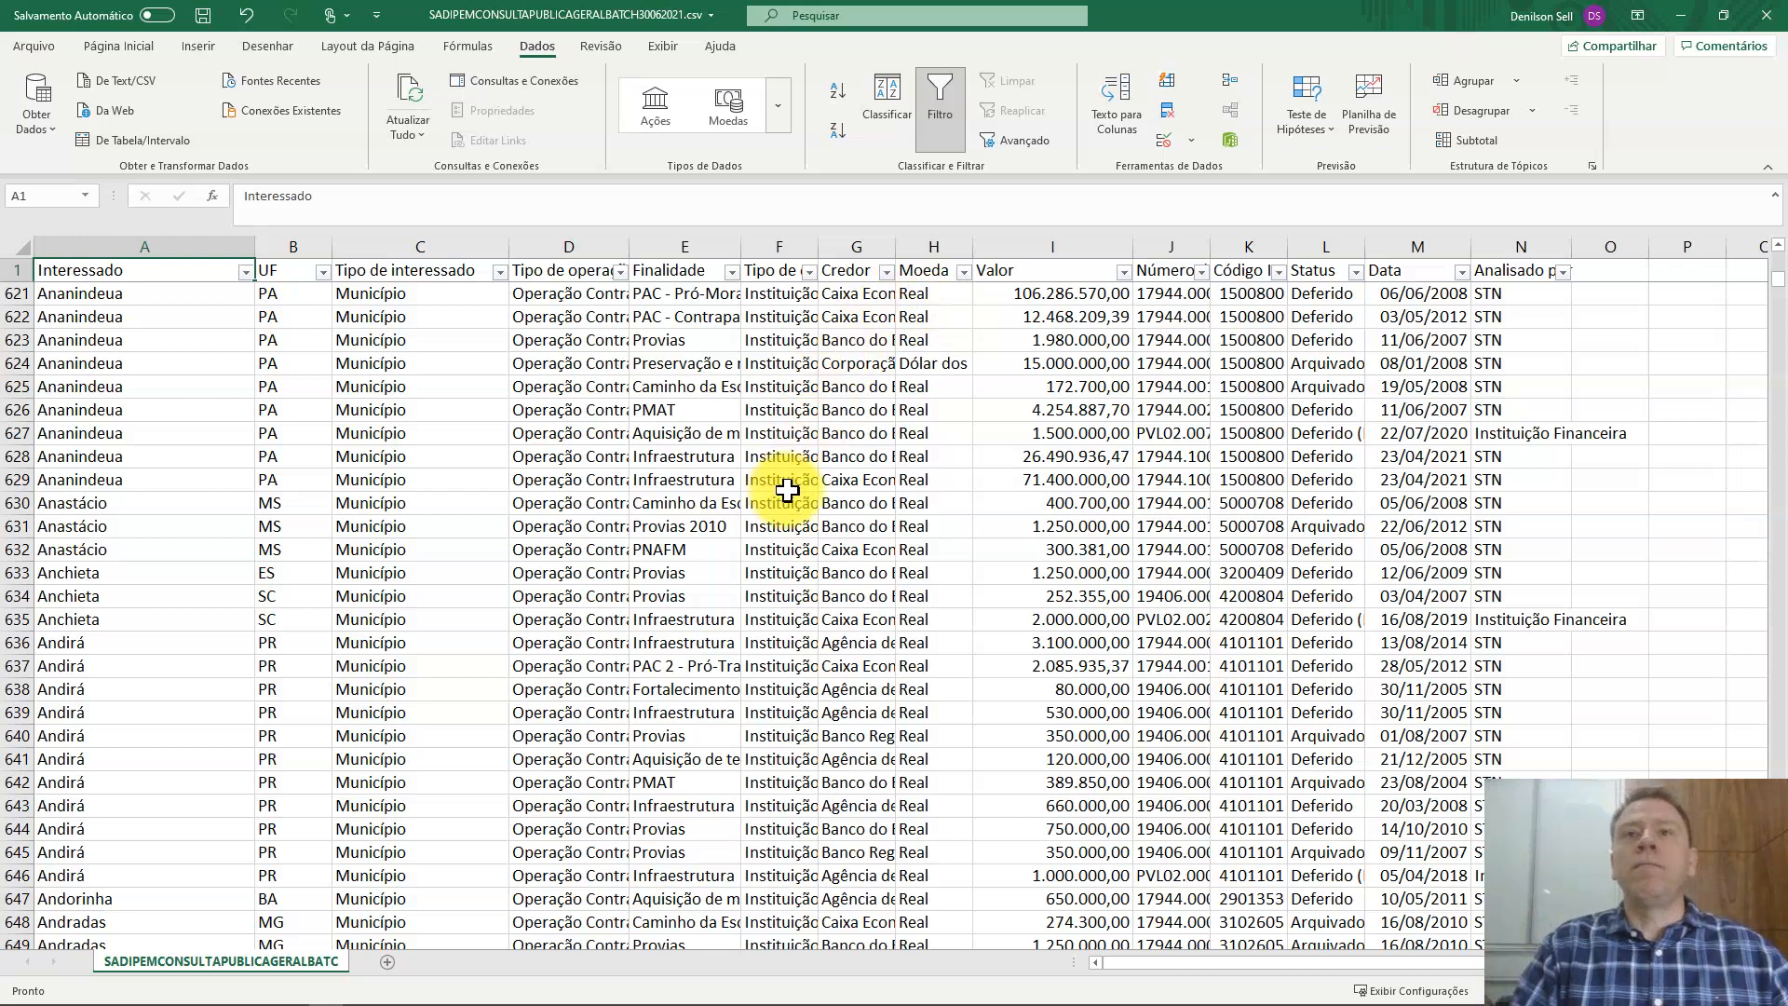
Step: Sort the whole table by the Valor column from largest to smallest
click(1125, 271)
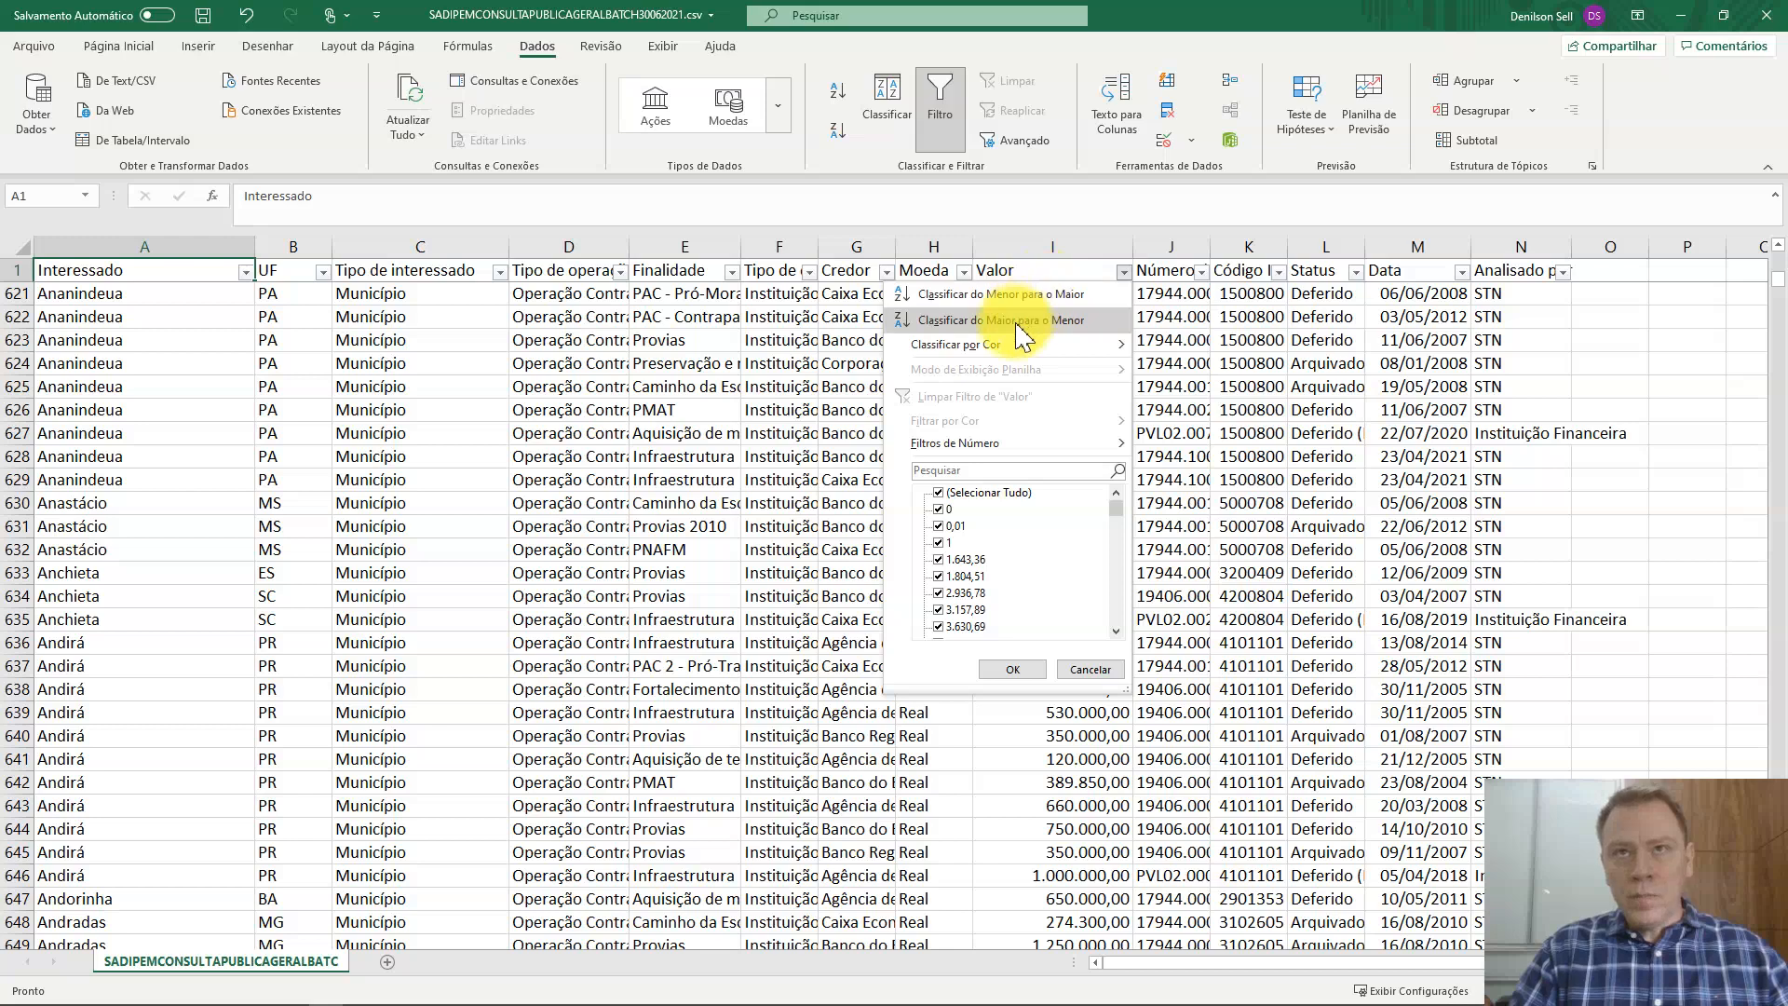
click(934, 328)
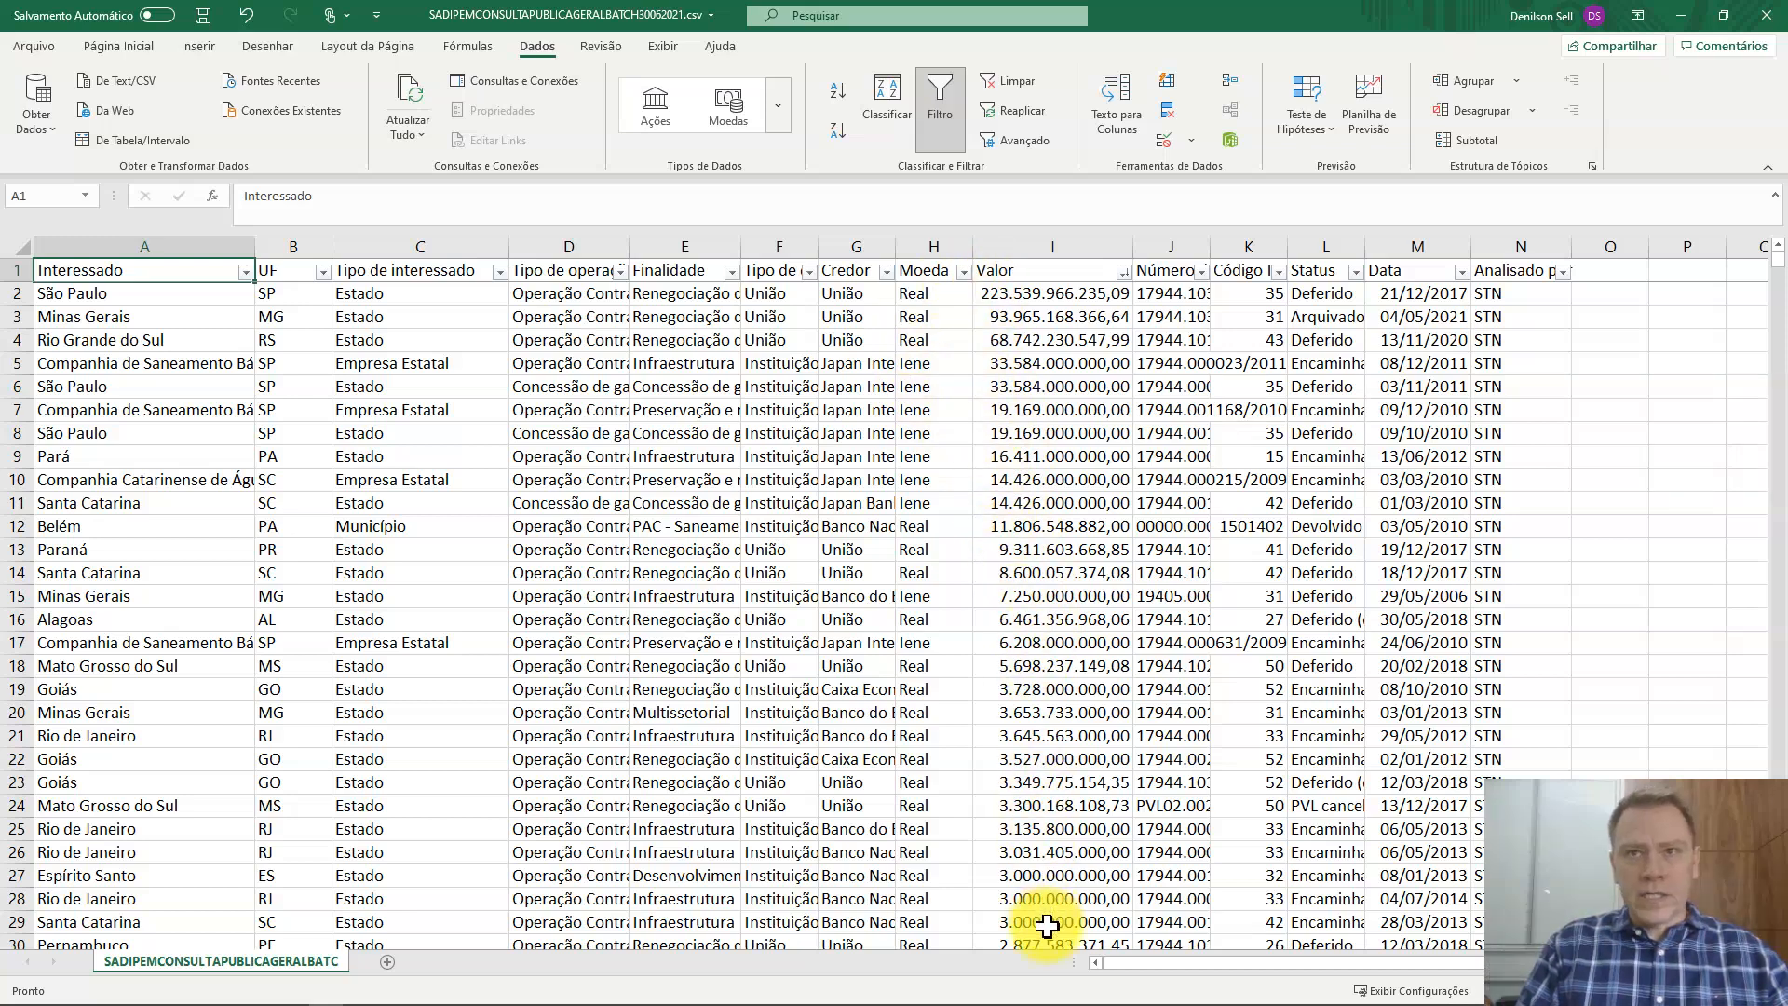
Step: In a custom sort, replace the existing Valor level with a level on Tipo de interessado
click(883, 110)
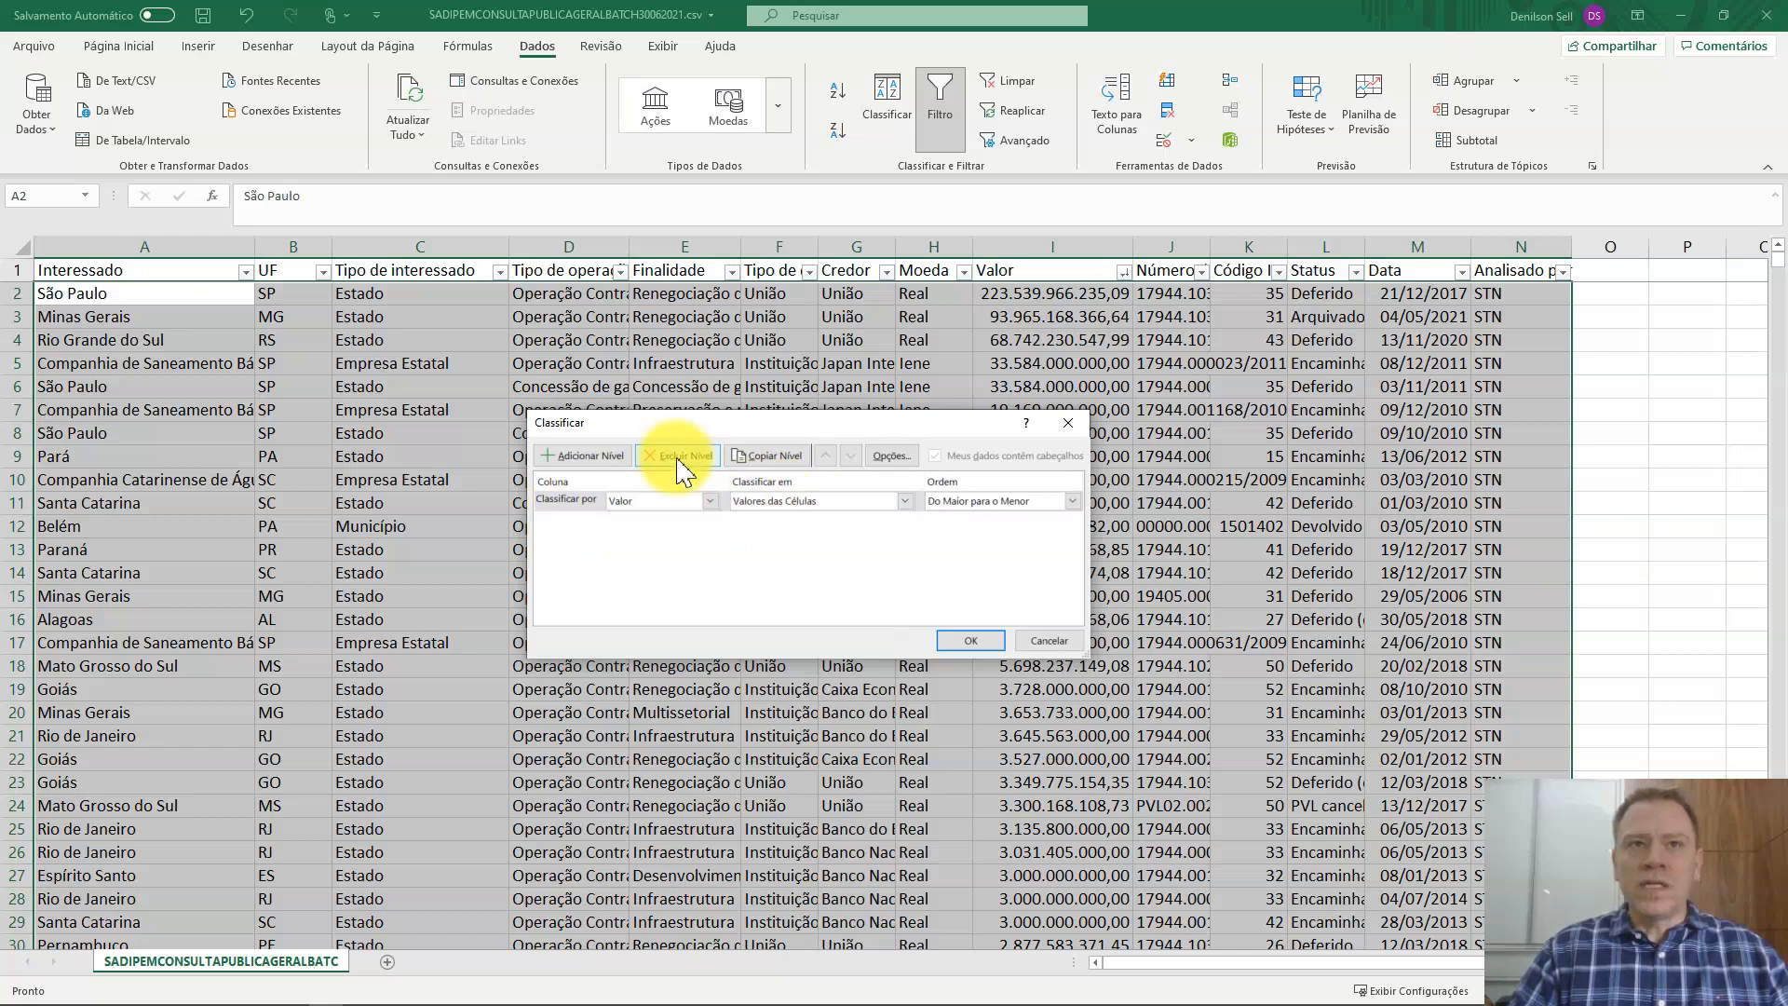
click(680, 457)
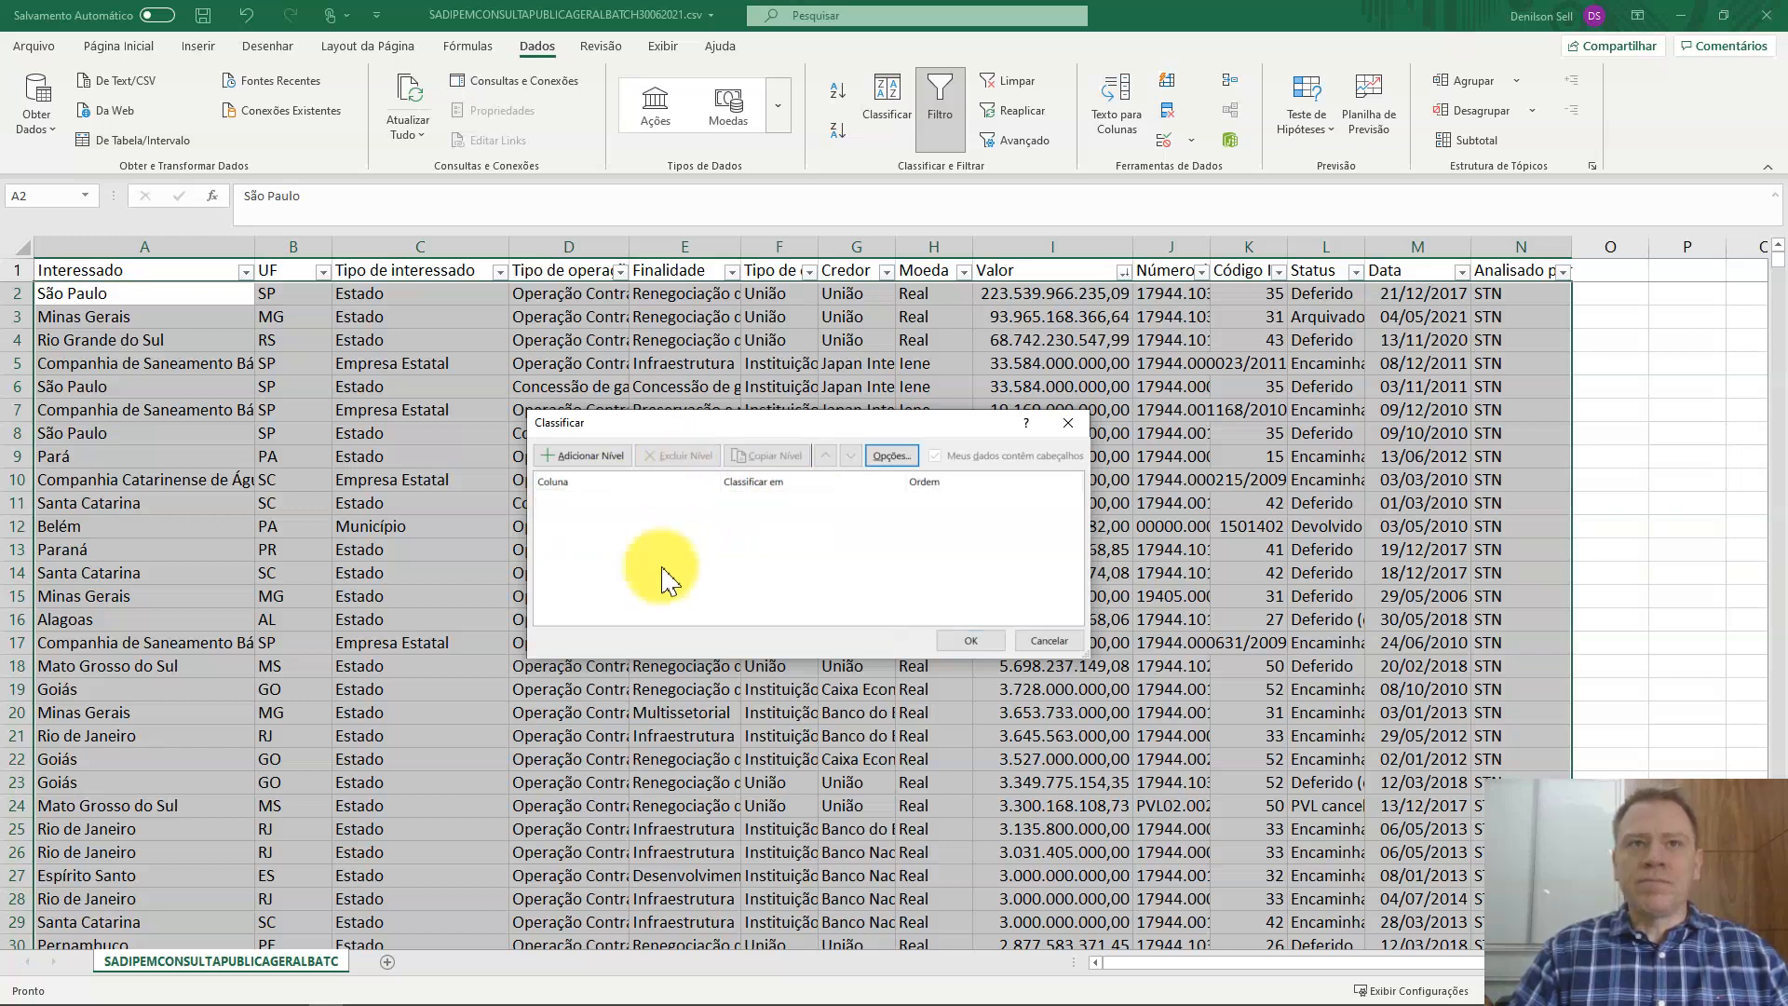
click(584, 460)
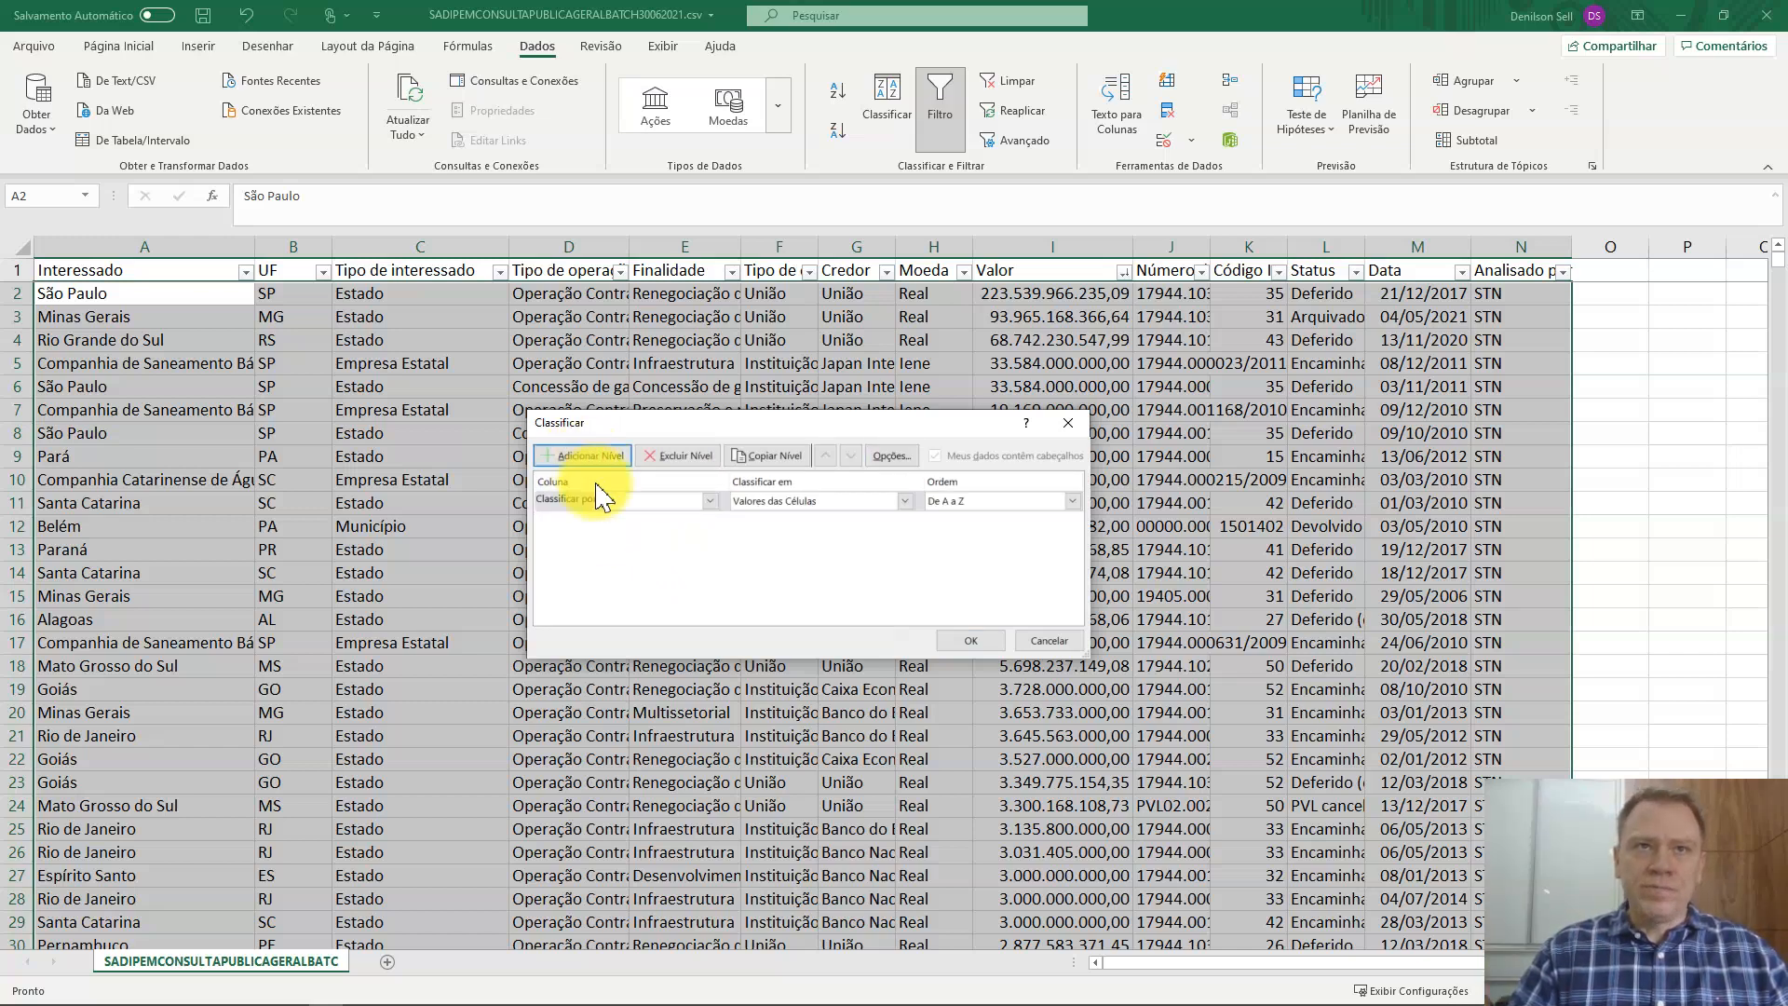
click(710, 503)
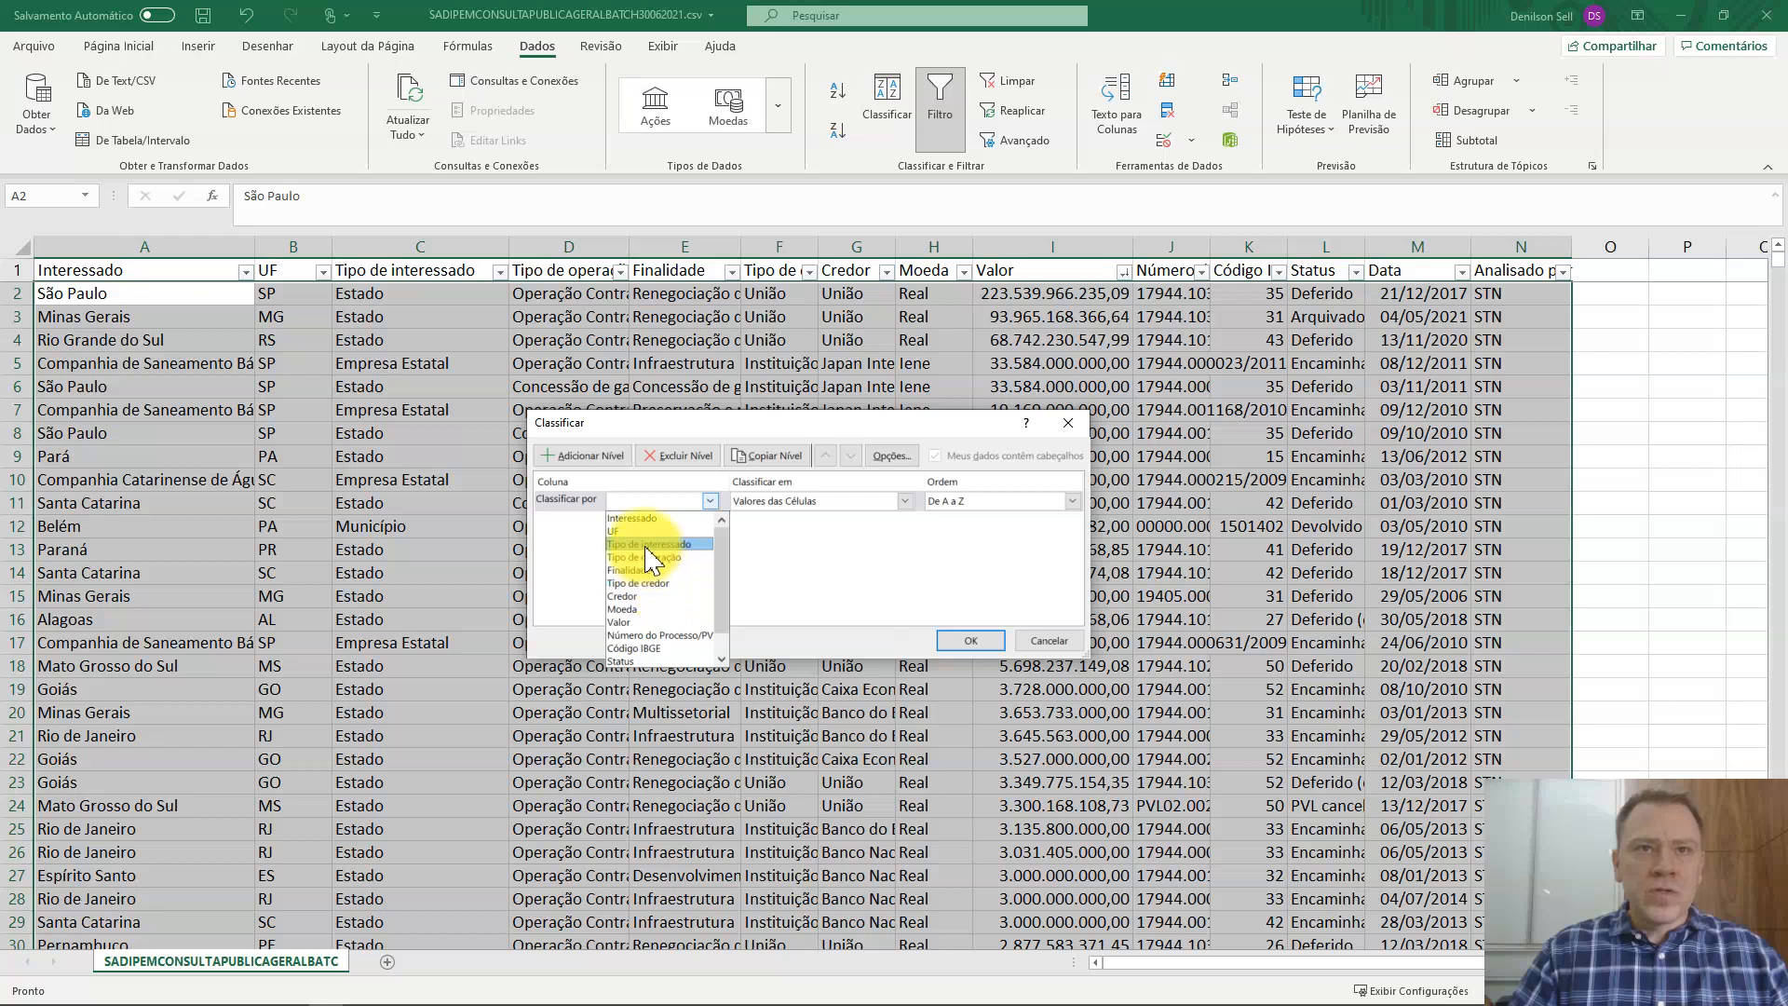
click(649, 545)
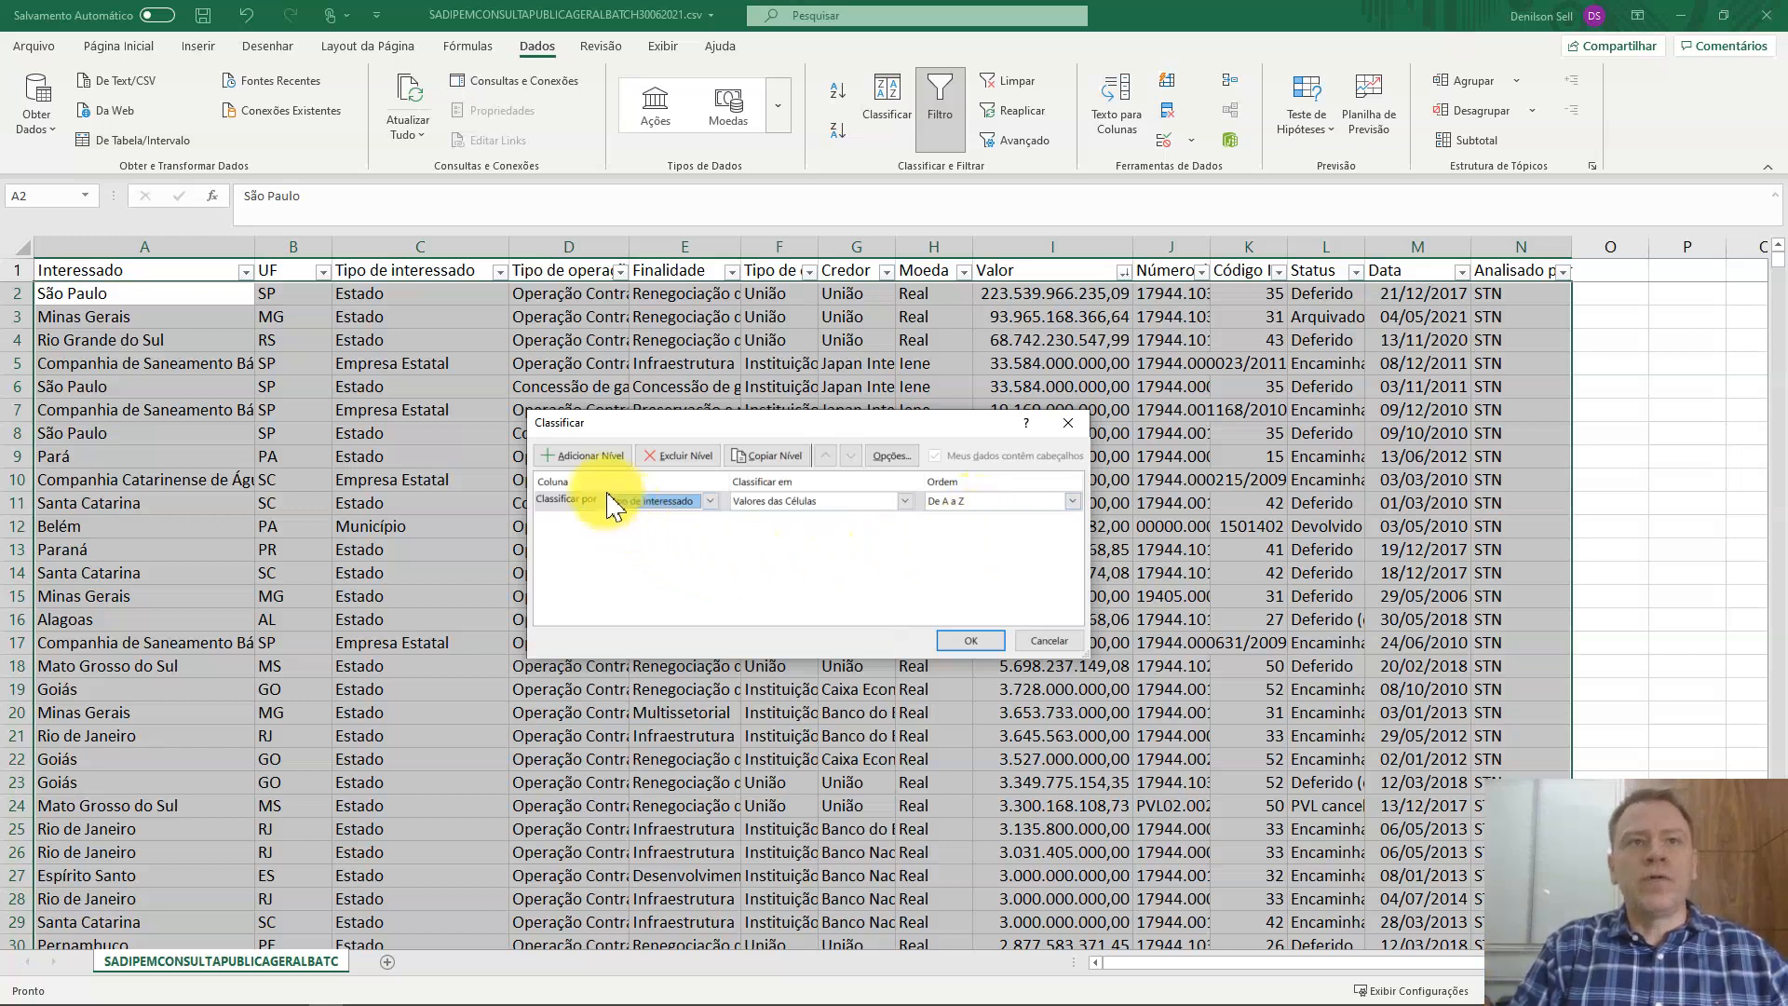
Step: Add a second sort level on Valor, ordered from largest to smallest, and apply the custom sort
click(573, 457)
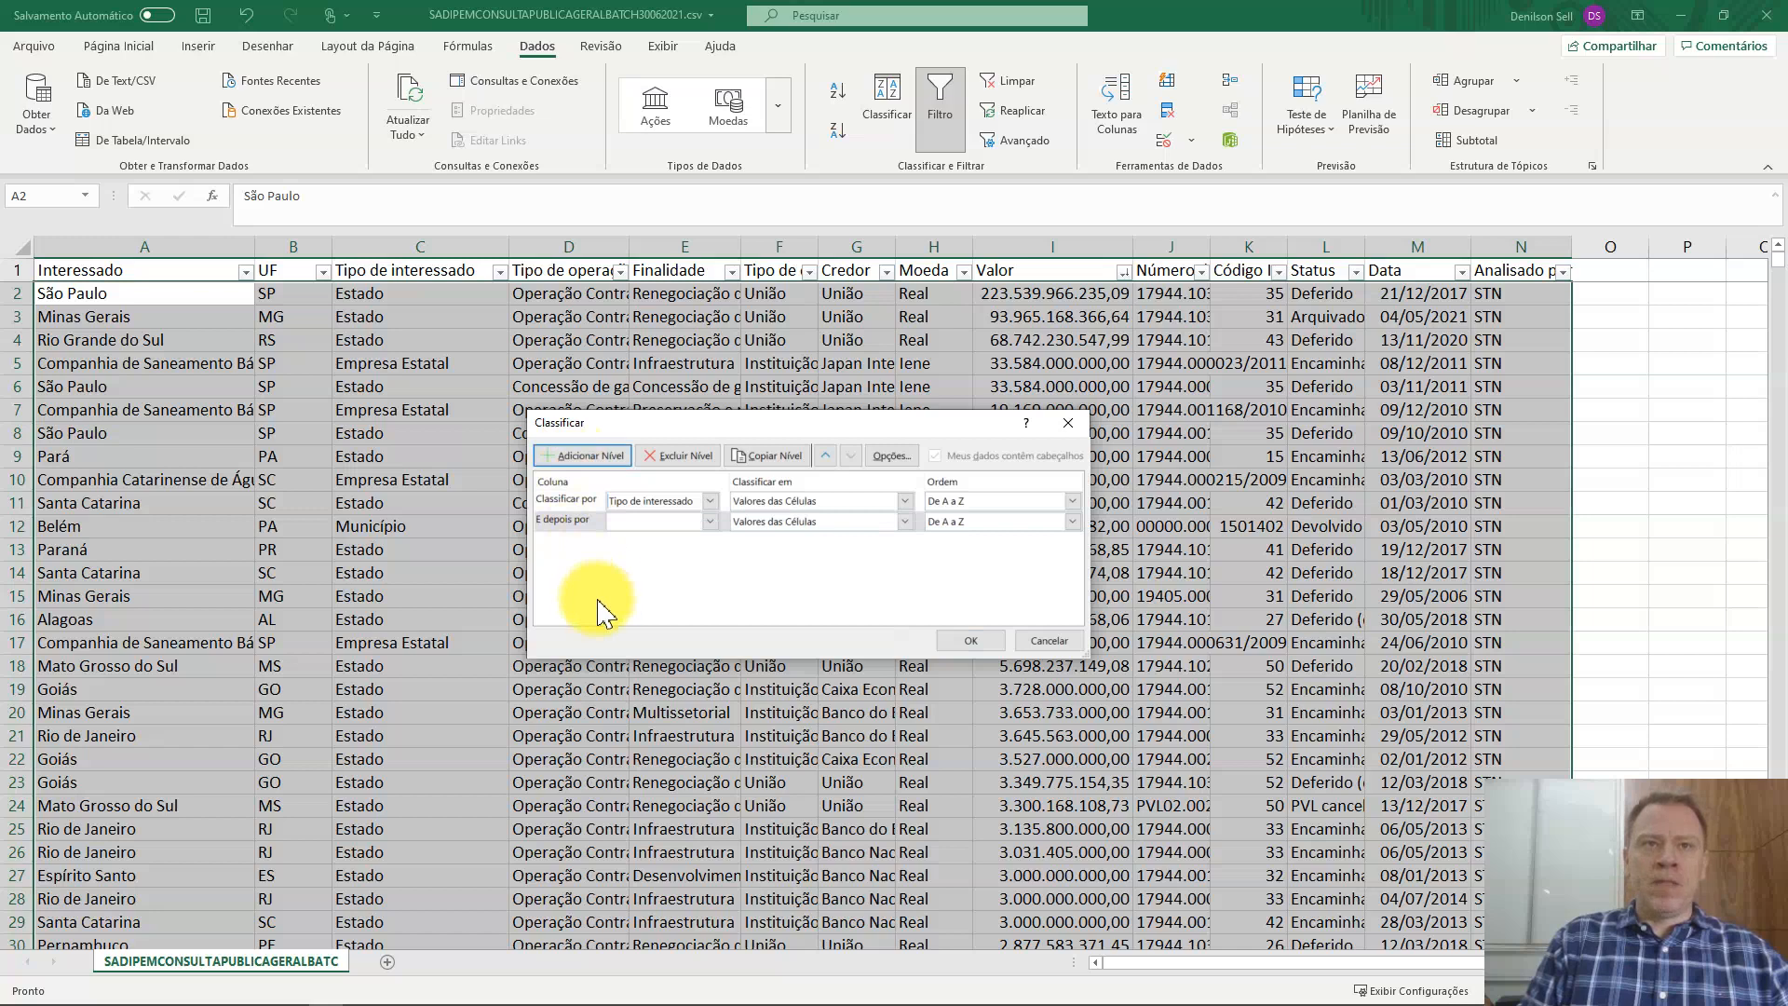
click(708, 522)
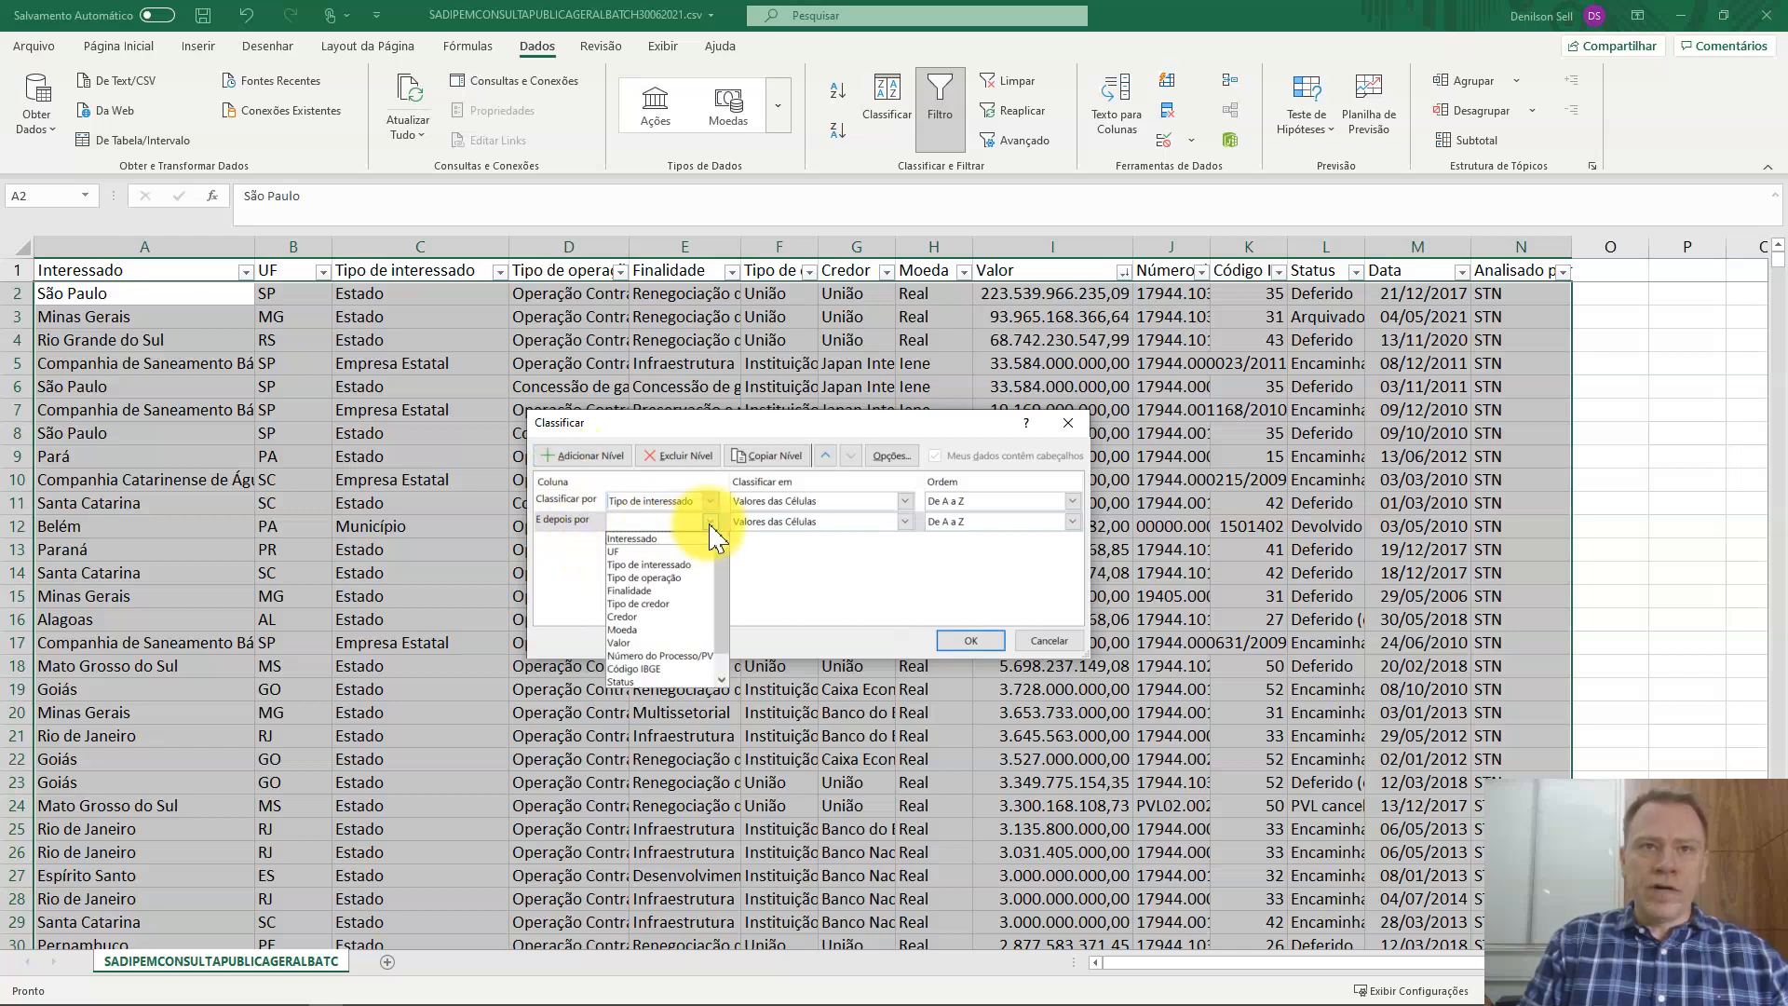
click(668, 643)
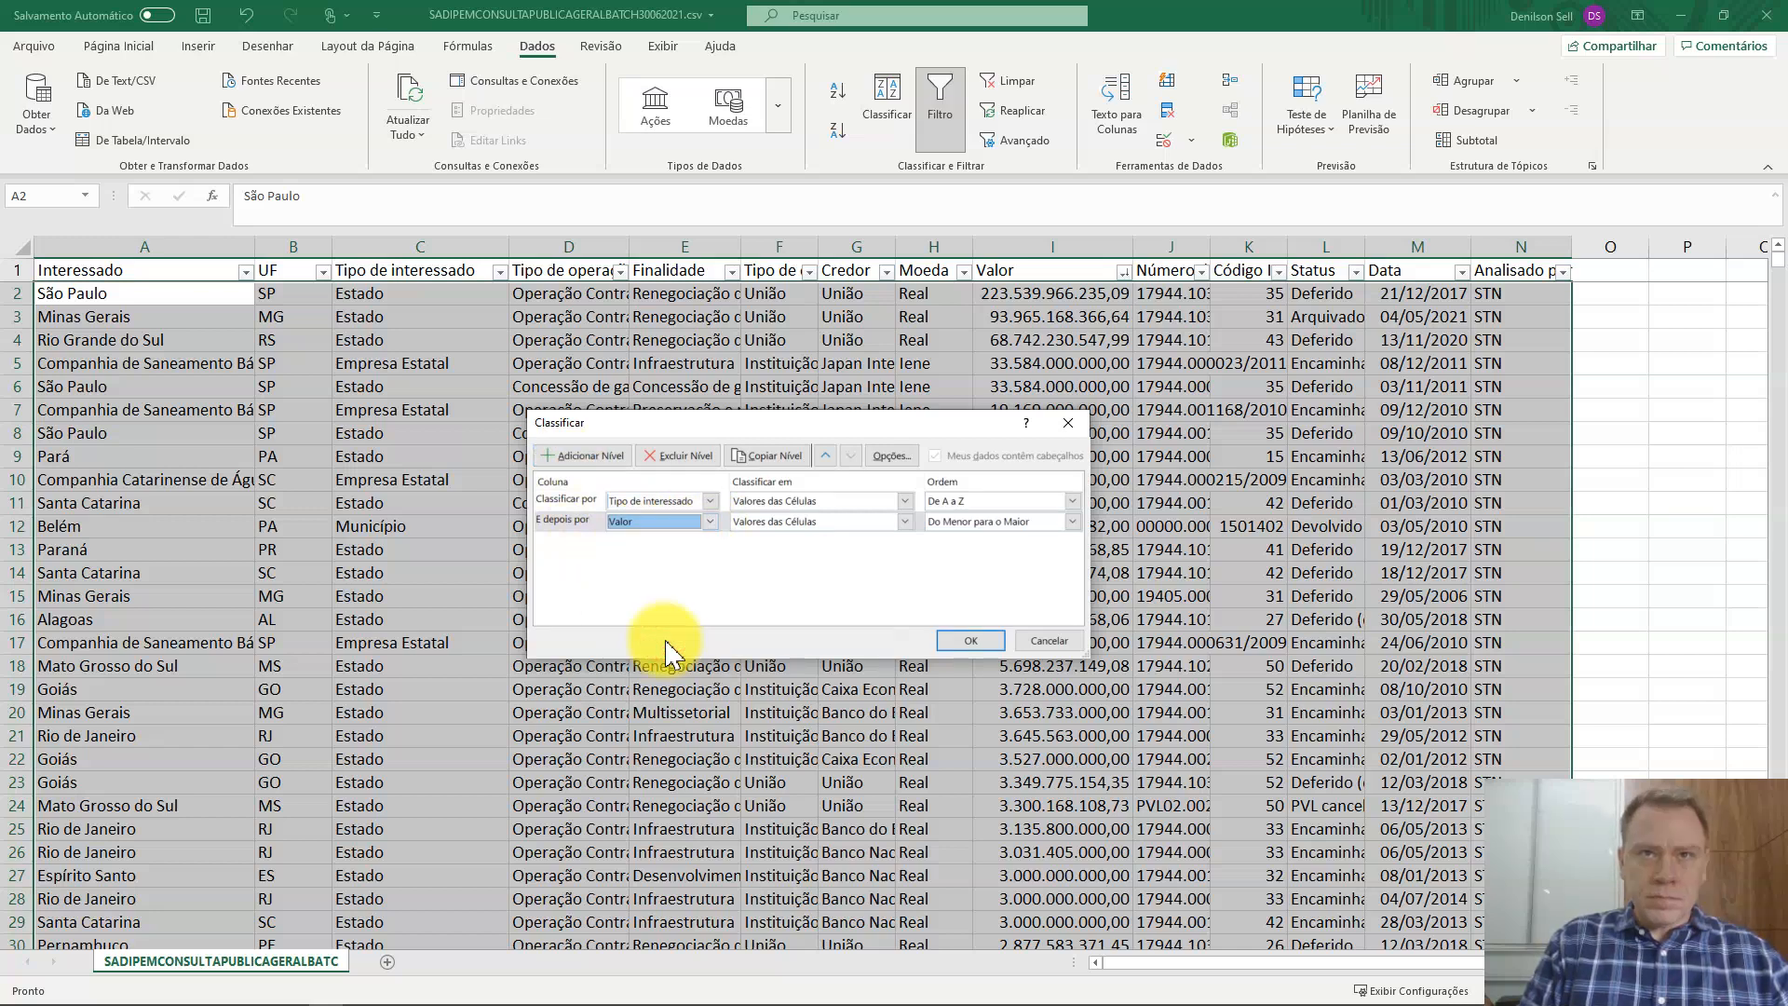
click(945, 523)
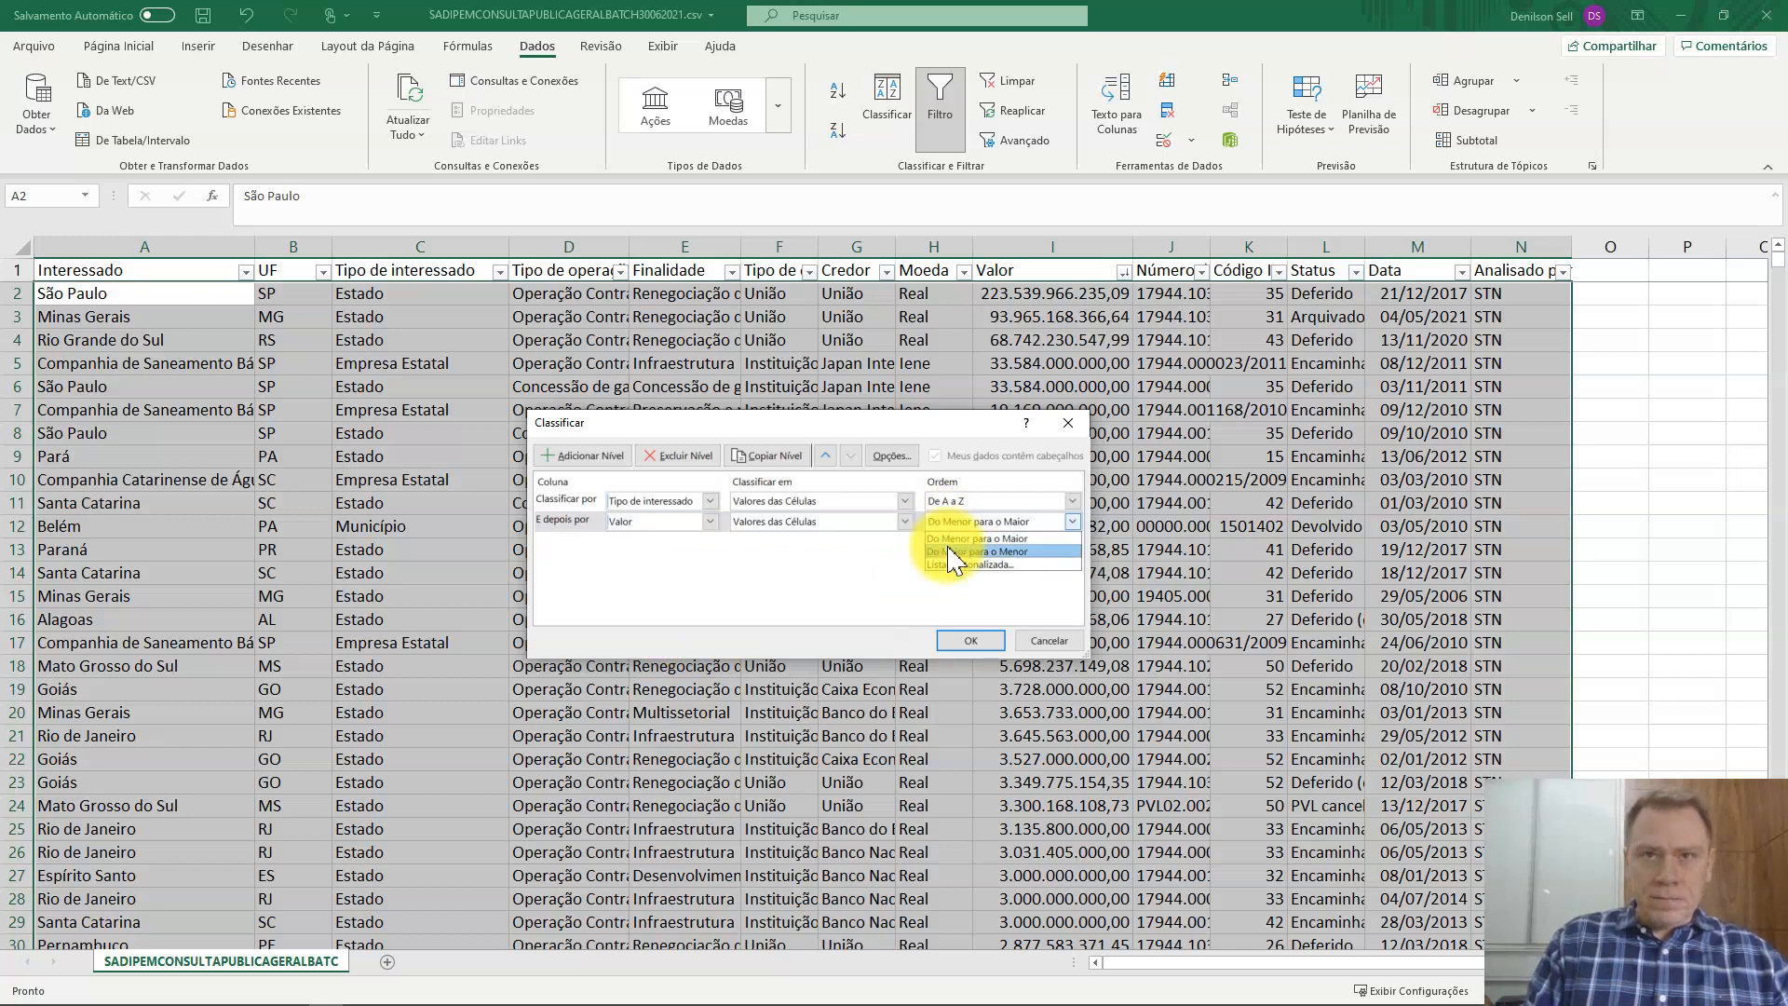
click(950, 552)
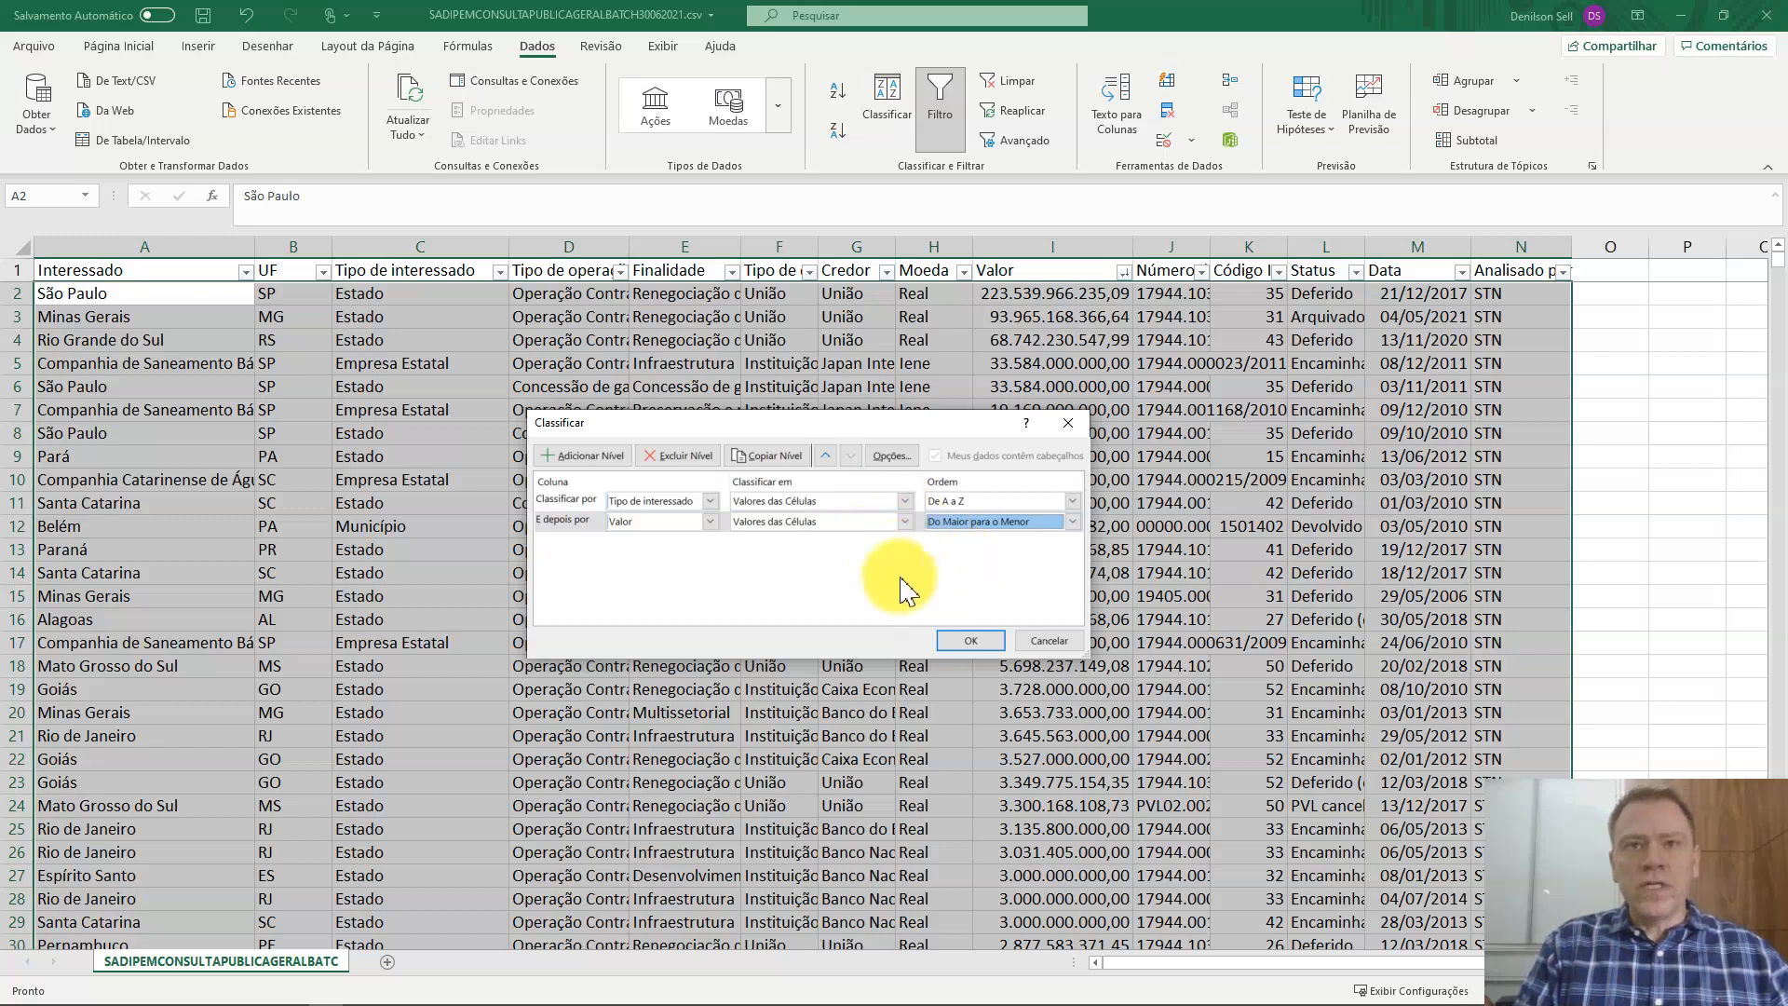
click(967, 643)
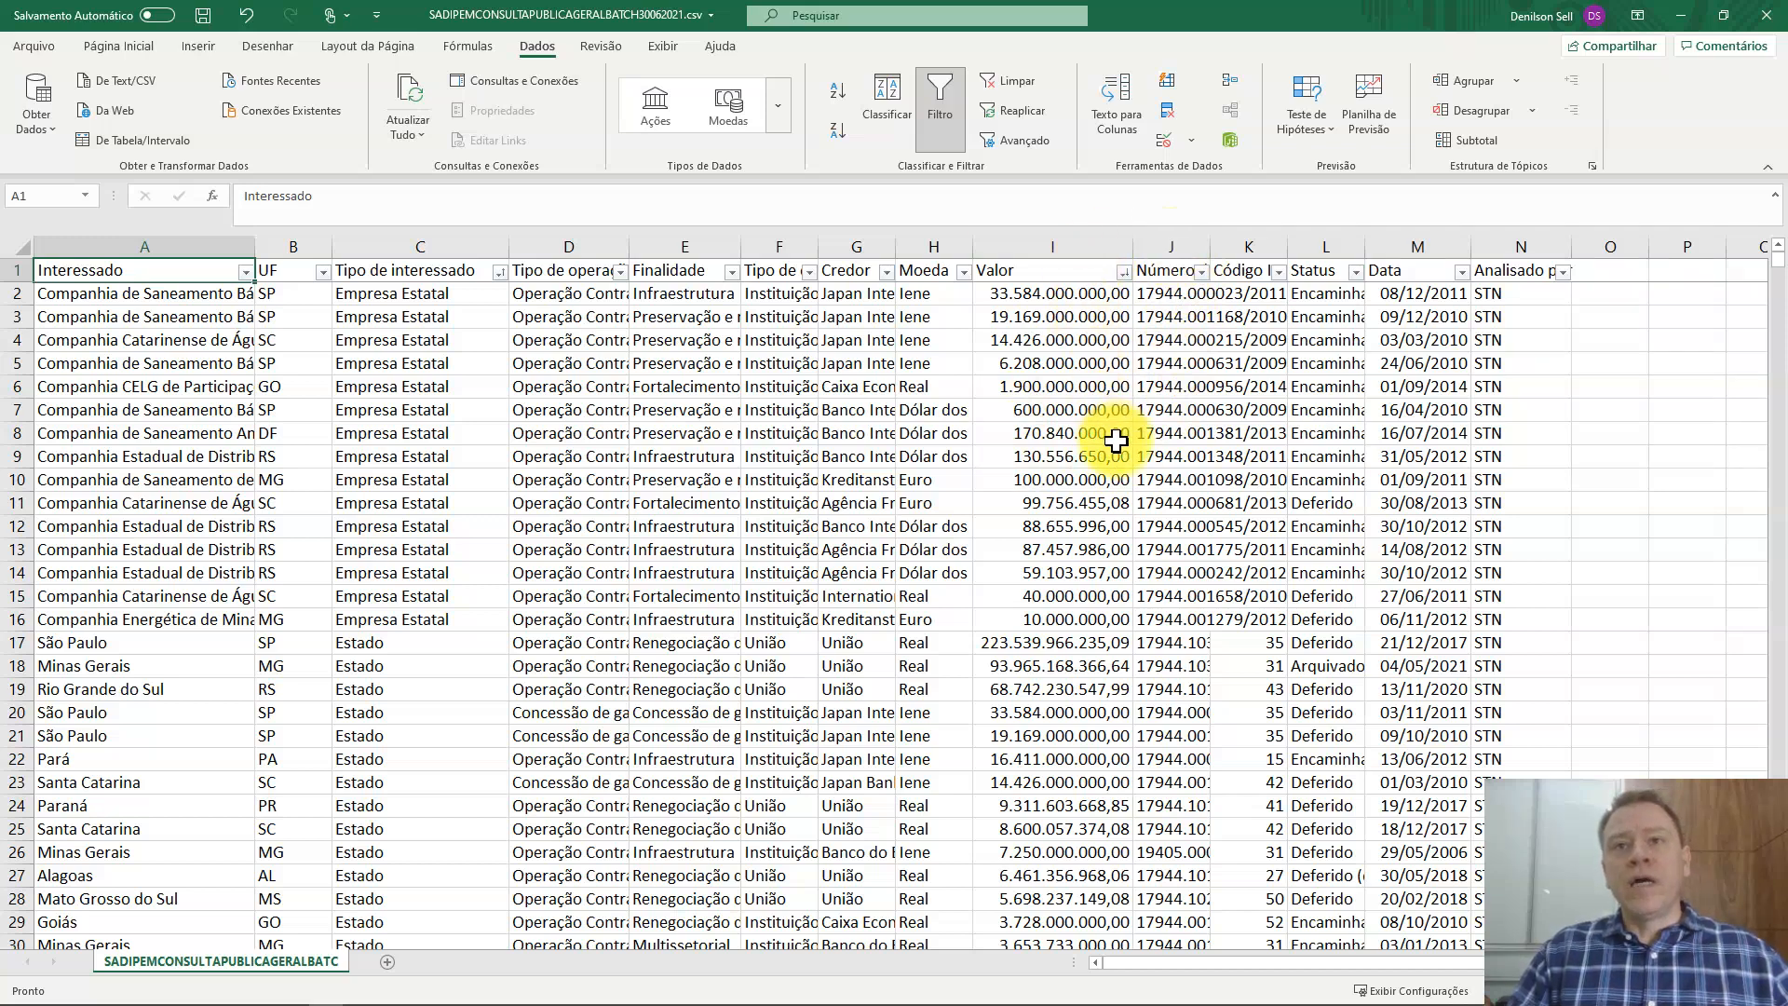
Step: Insert a new column before Número do Processo/PVL and give it the header Auditar
click(1155, 236)
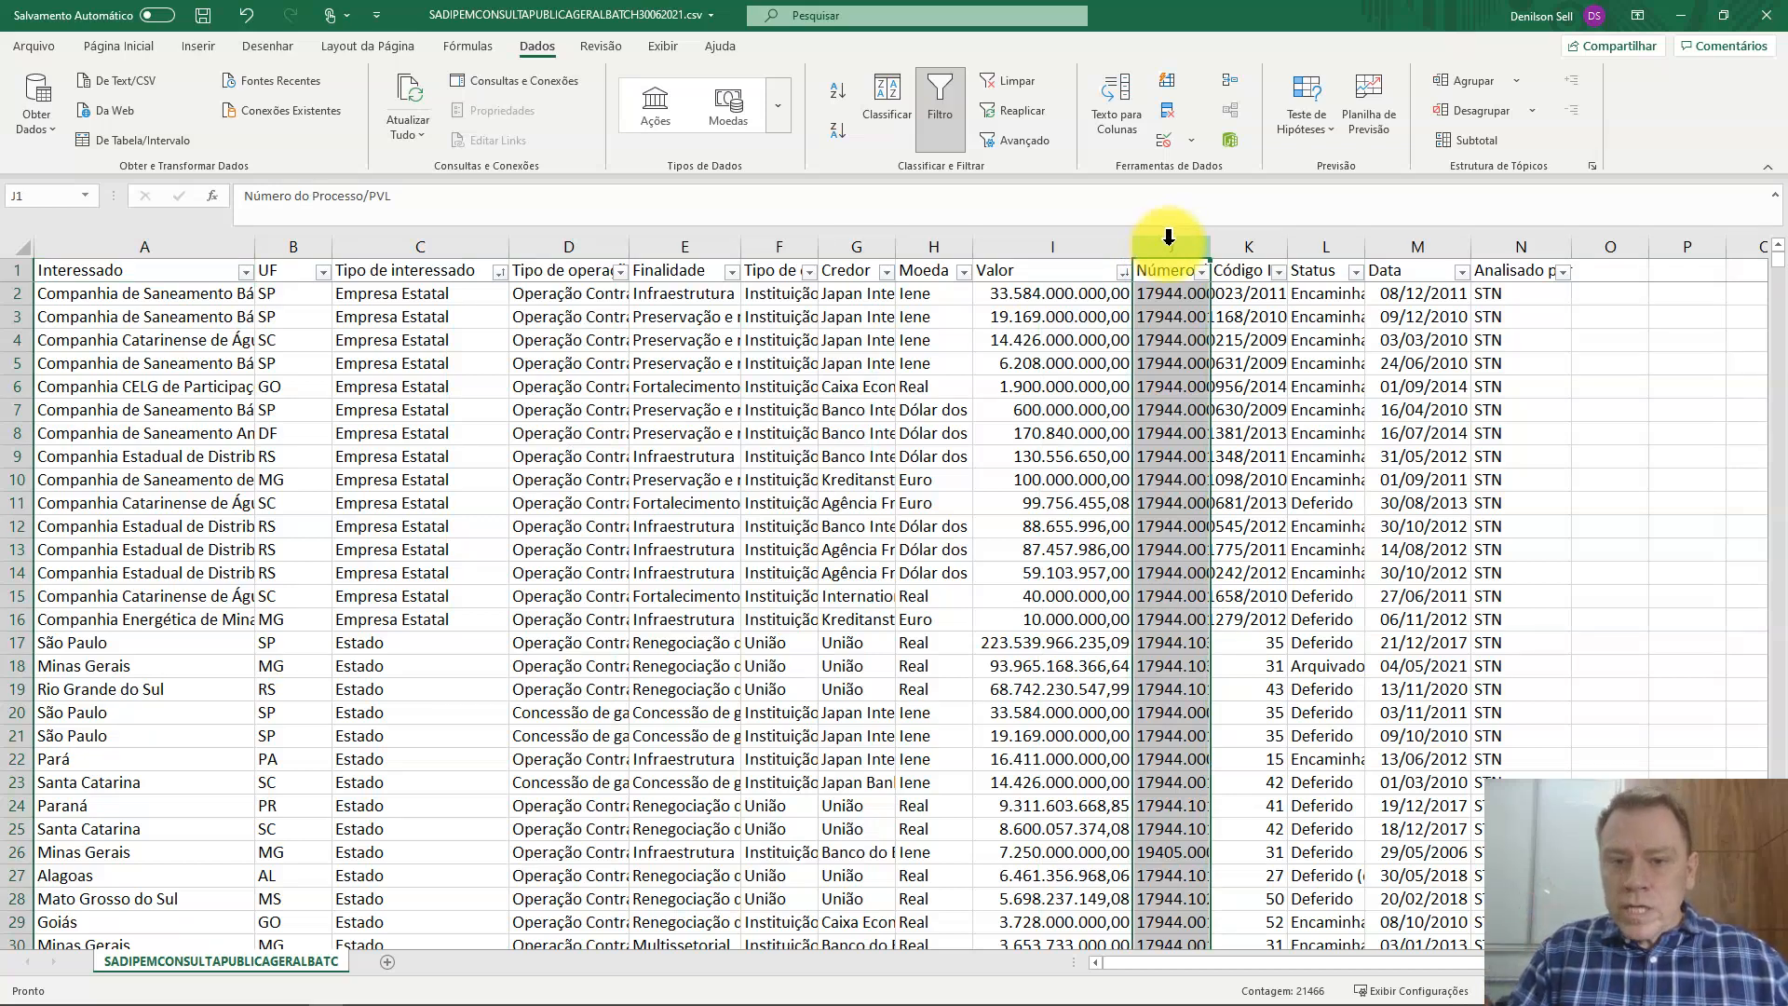
right_click(1172, 247)
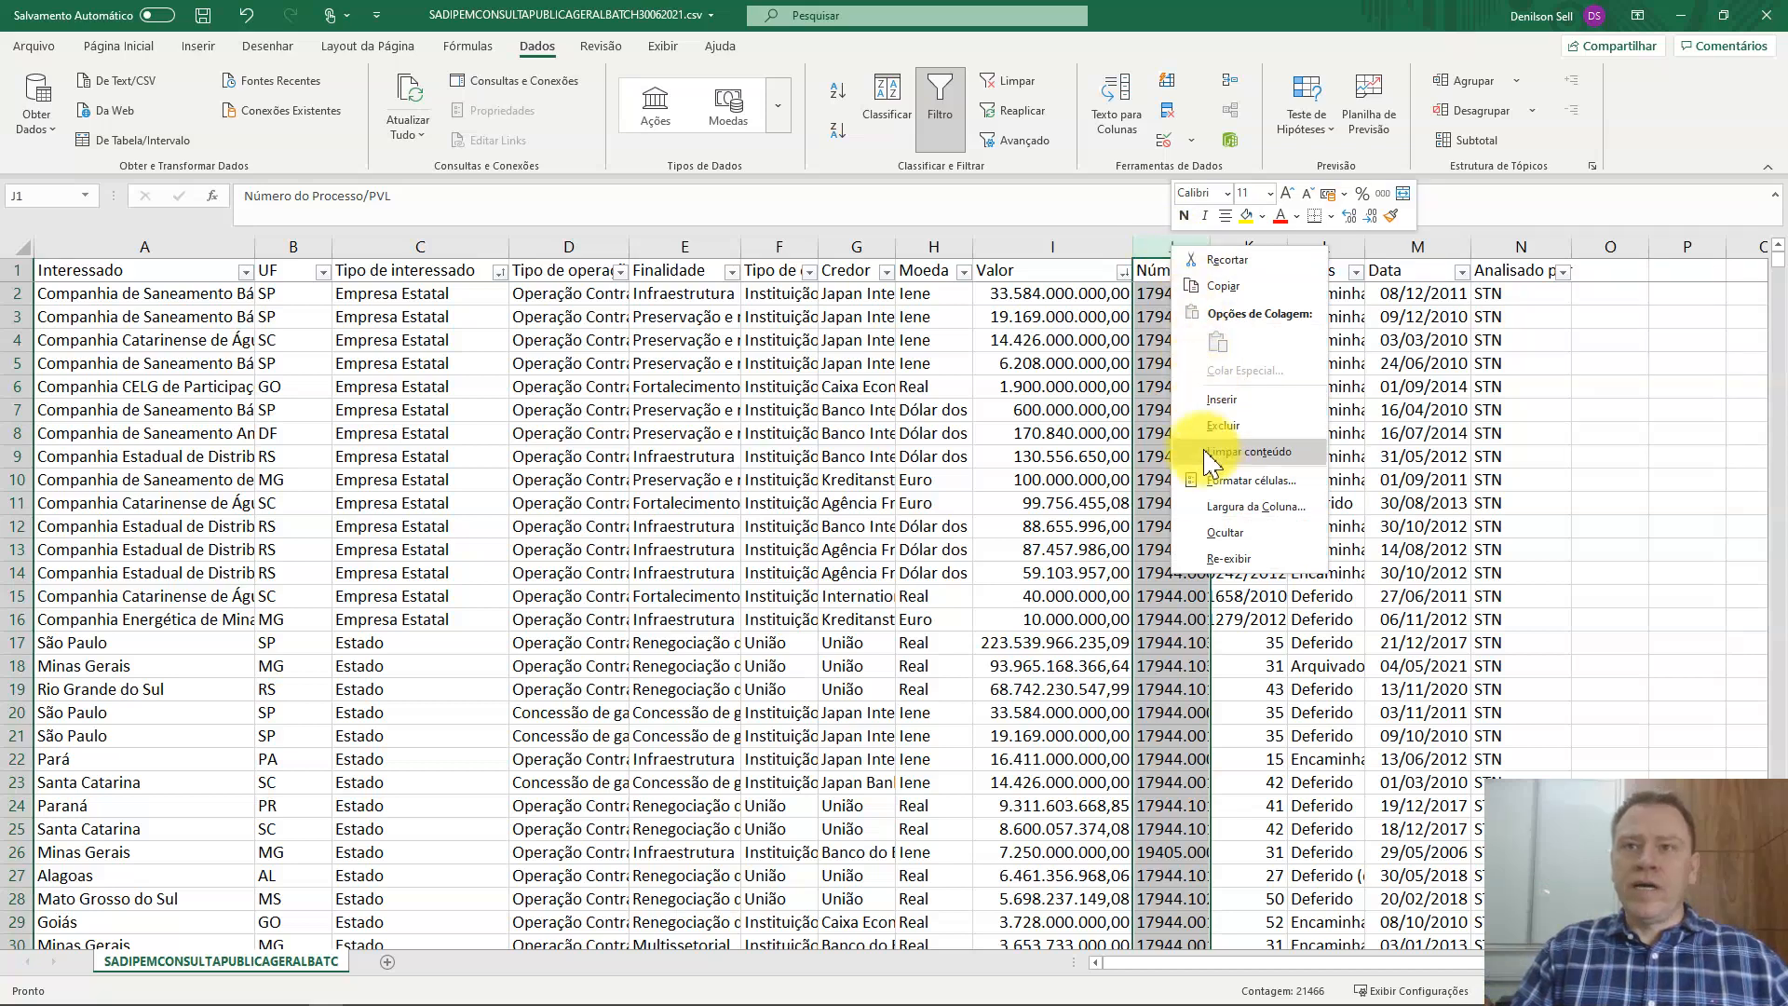
click(1220, 401)
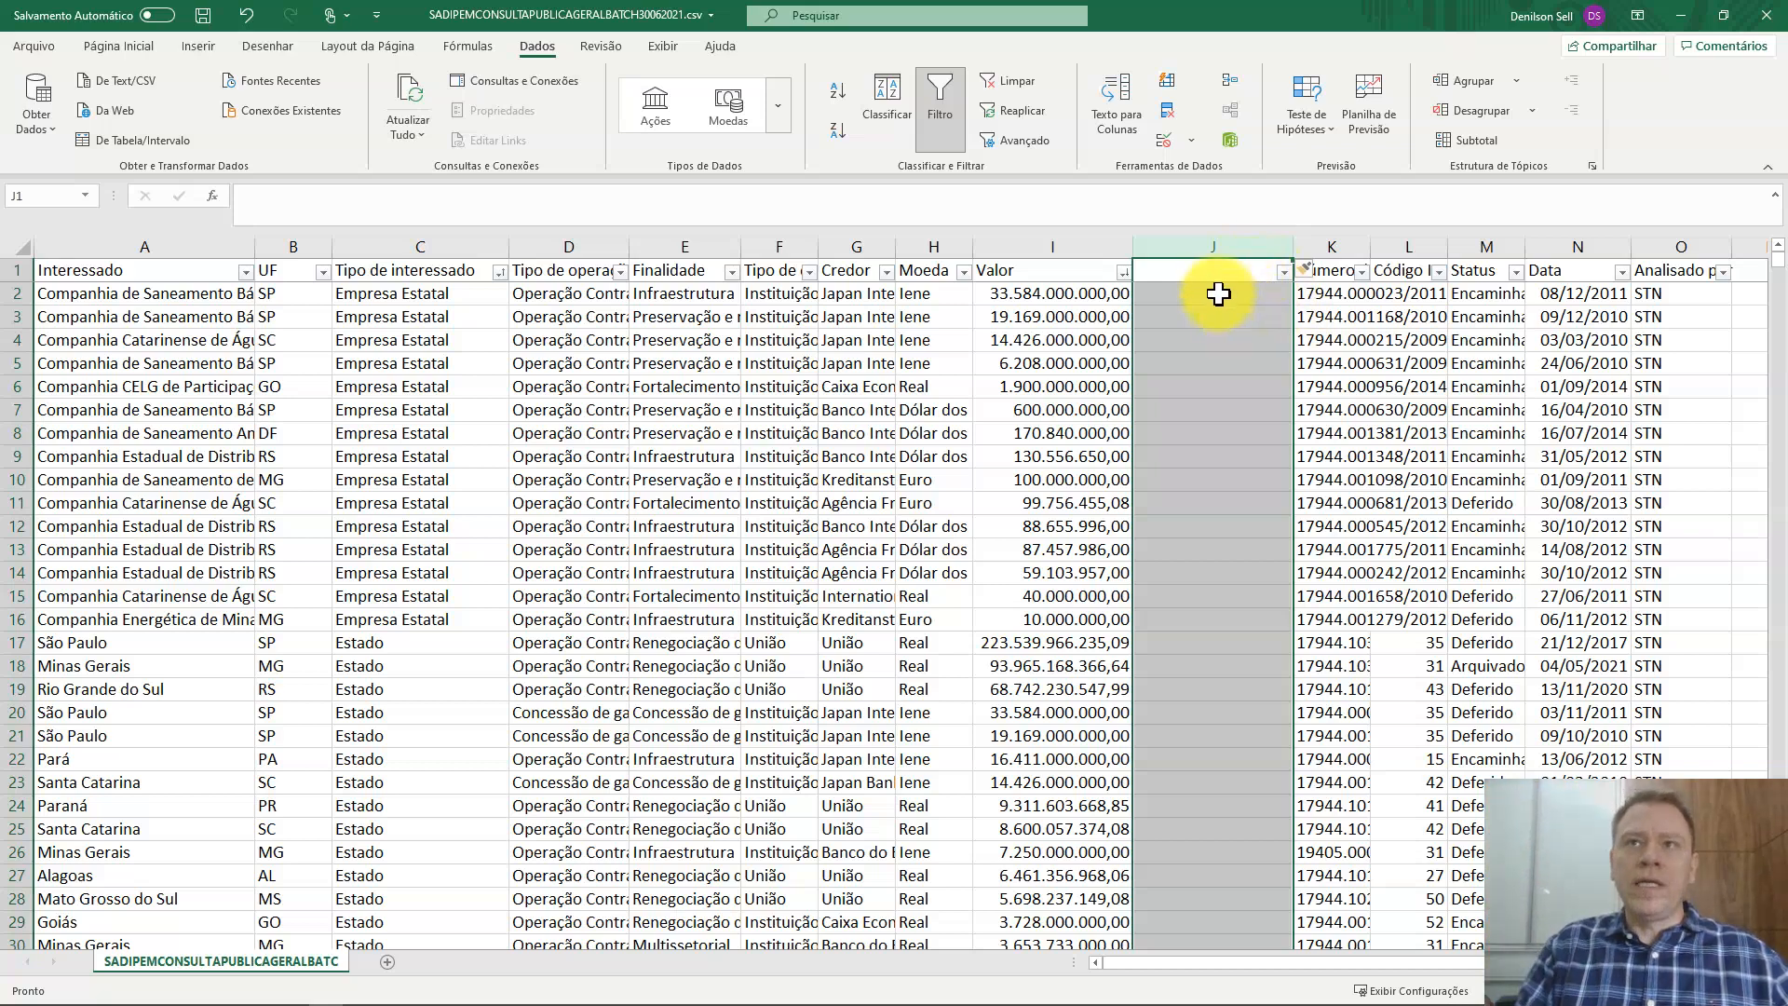
click(1210, 276)
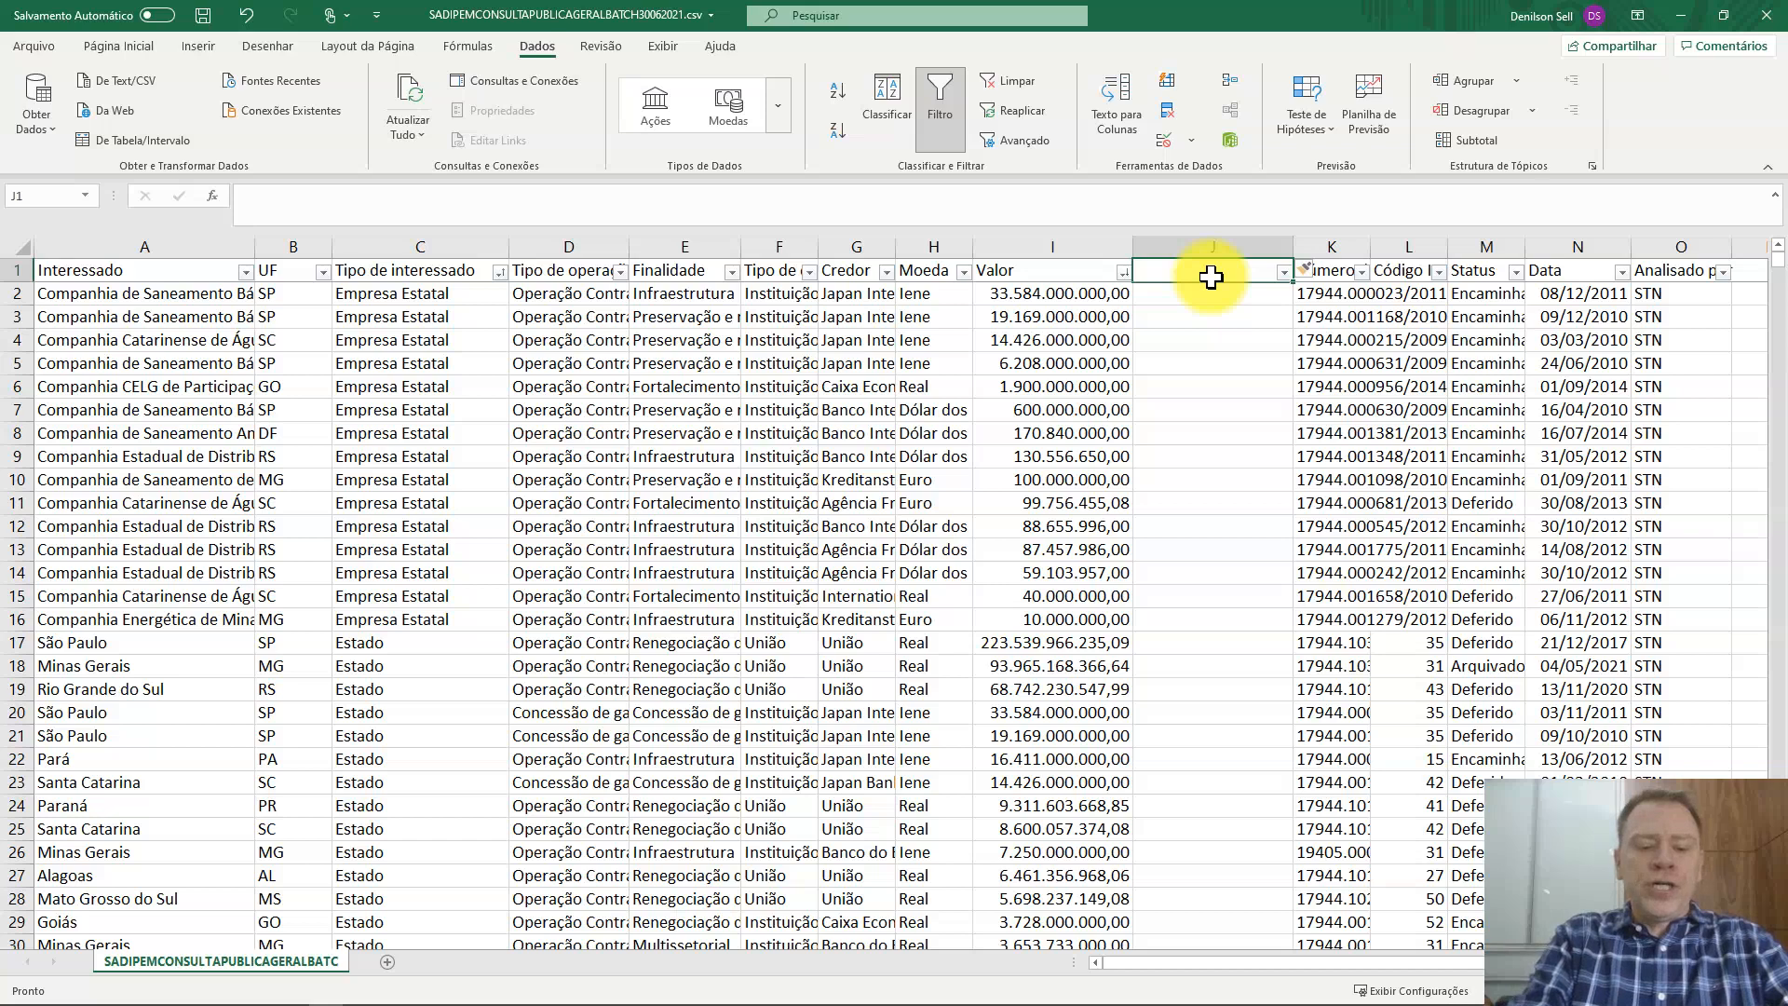
text(Auditar)
key(Return)
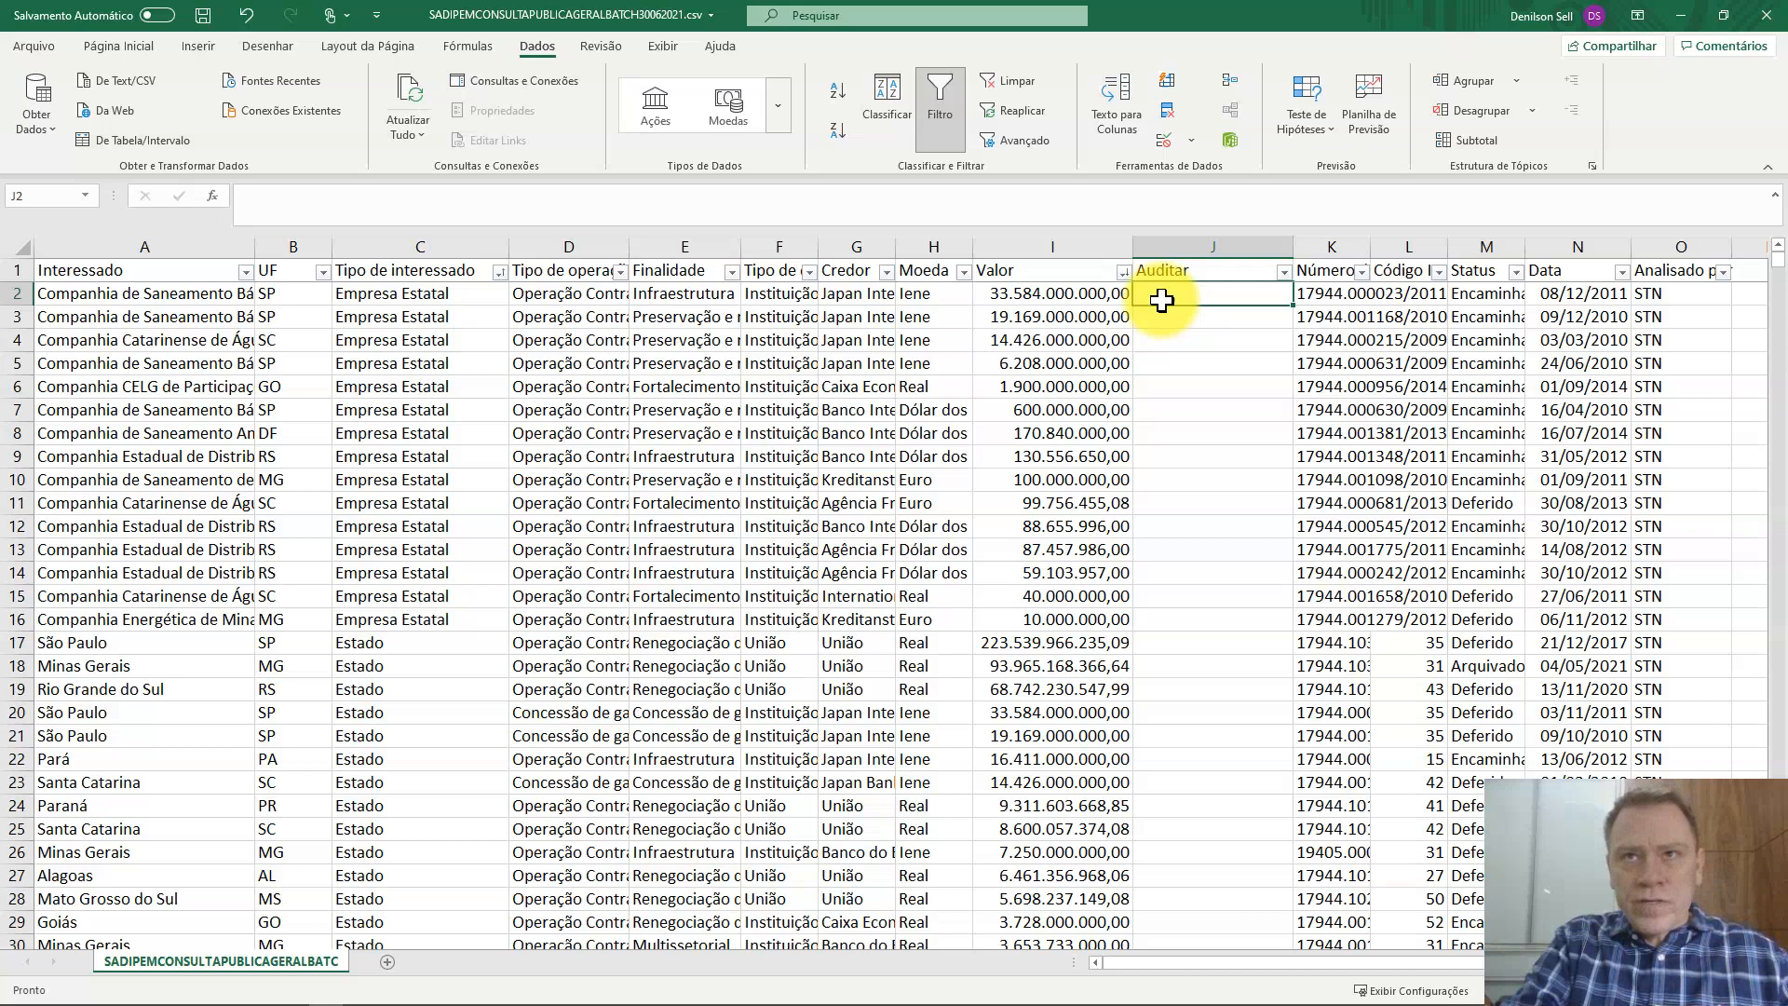
Step: Start an SE formula in cell J2 that tests whether the Valor in I2 is greater than 300000000
text(=)
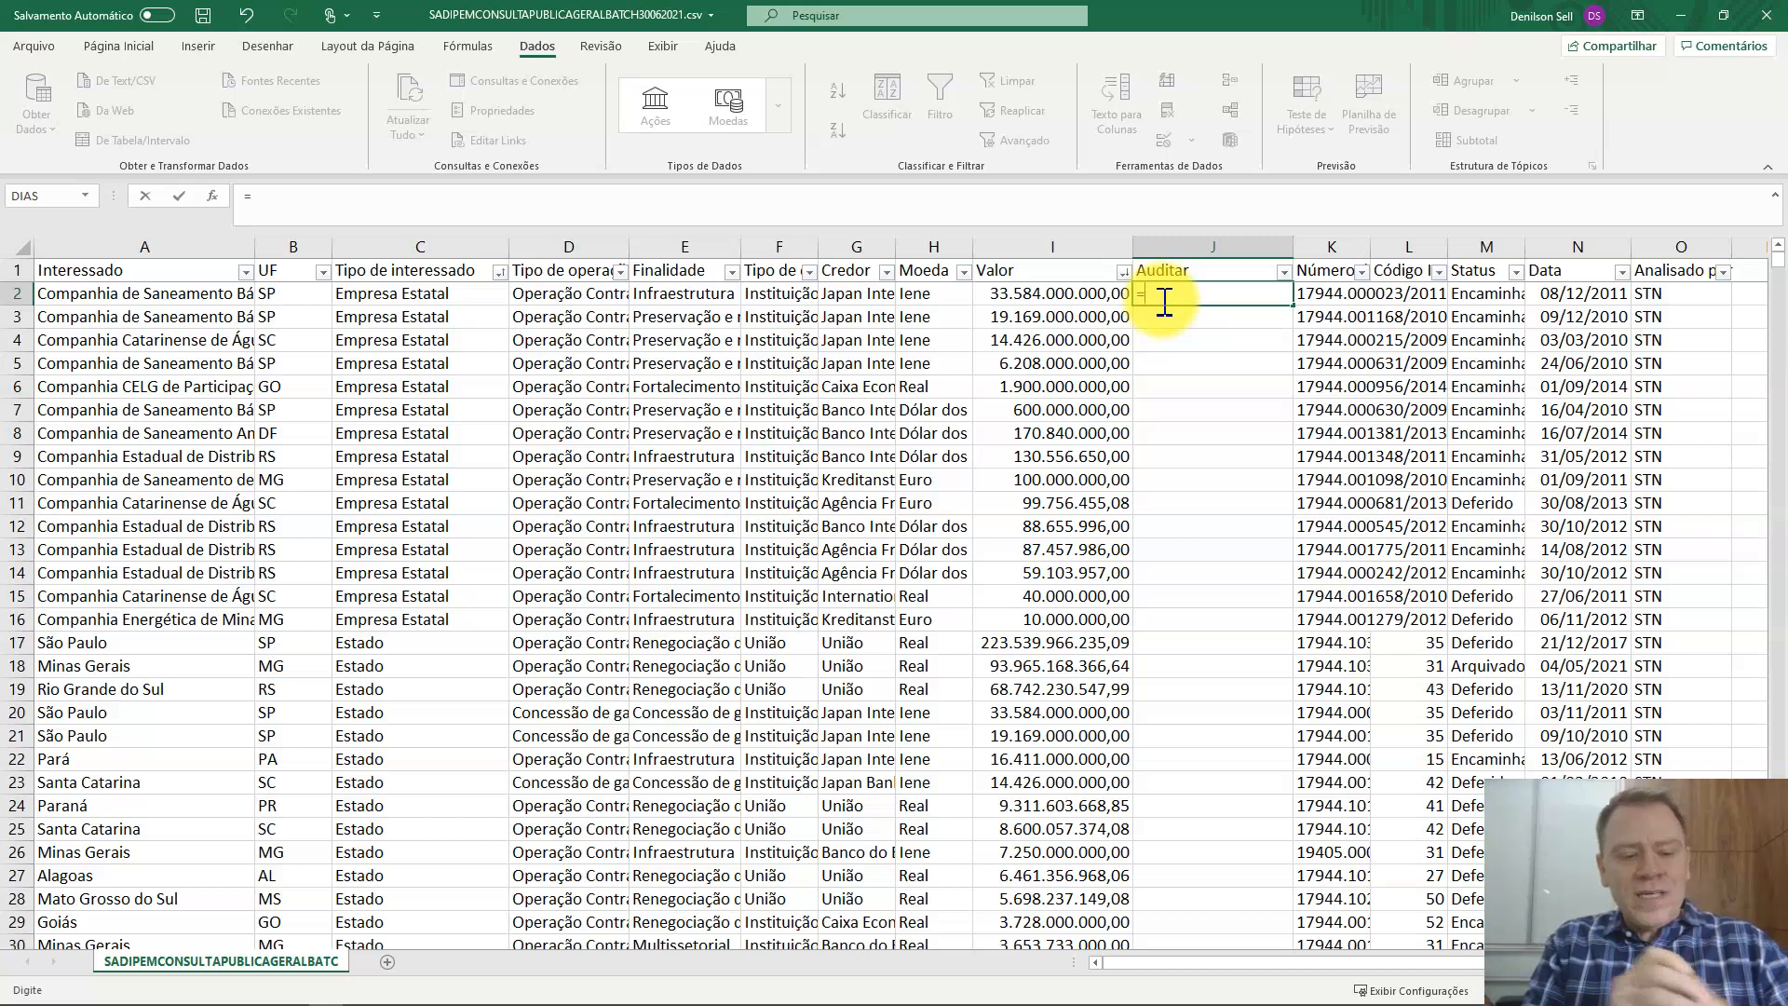
text(SE)
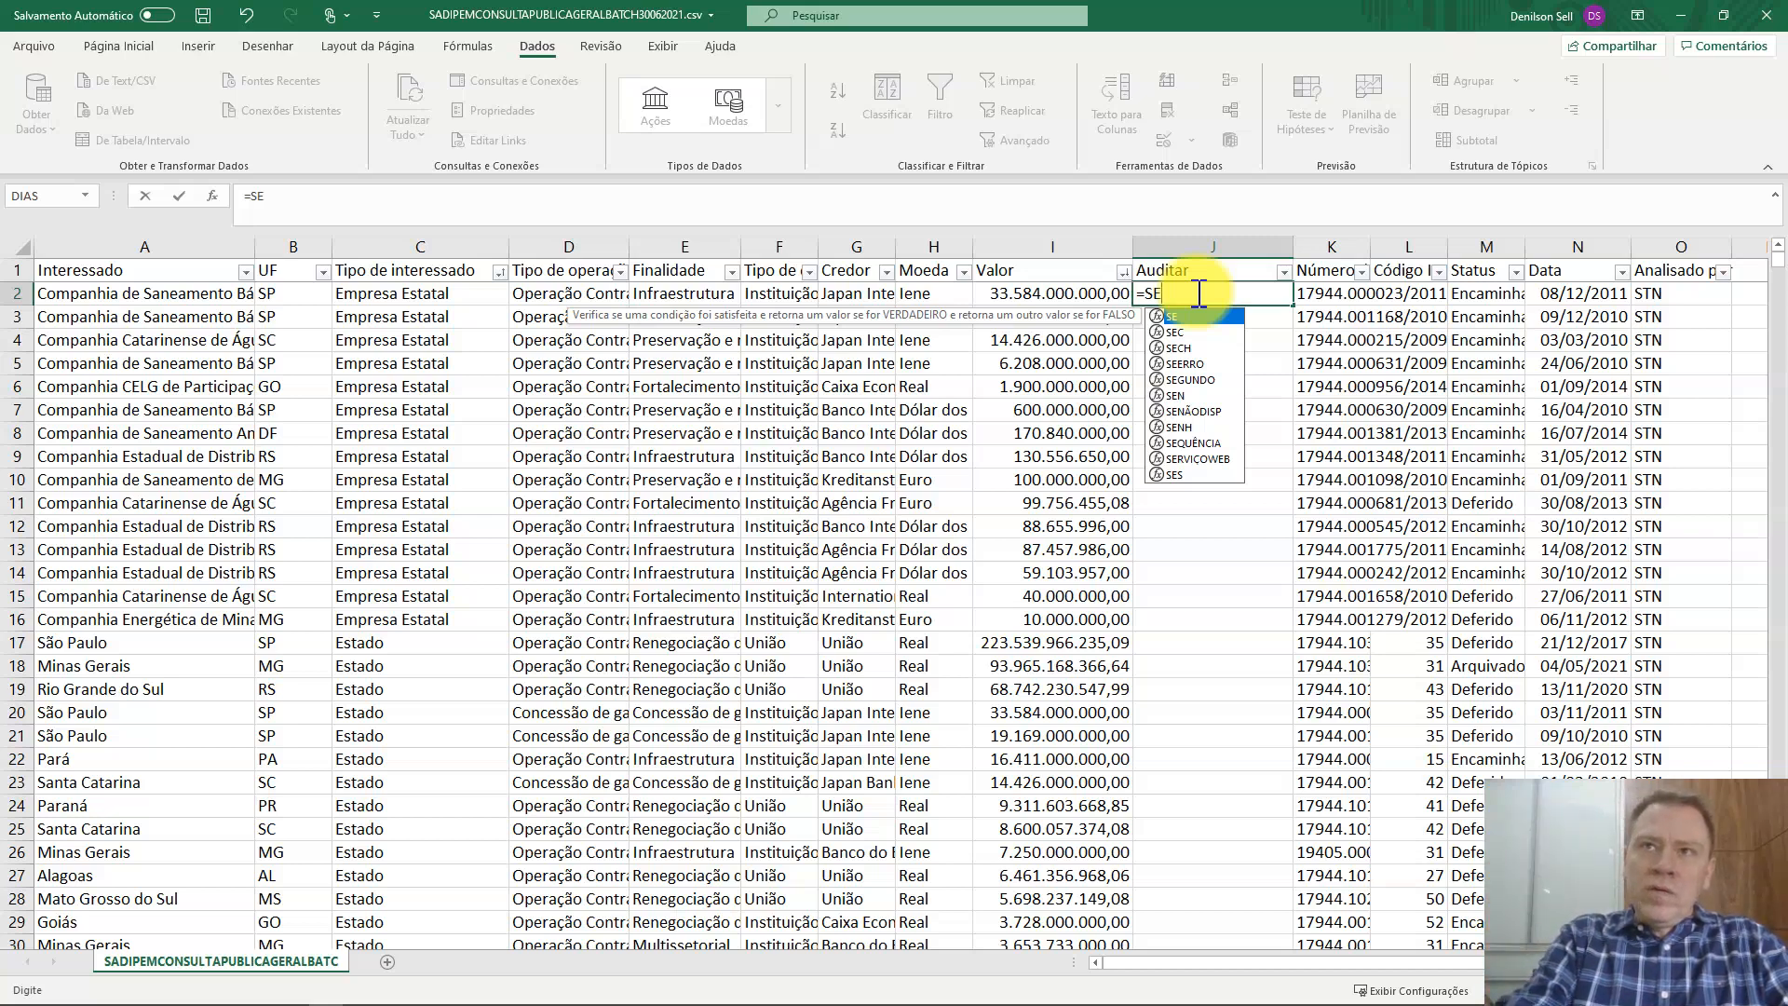
text(()
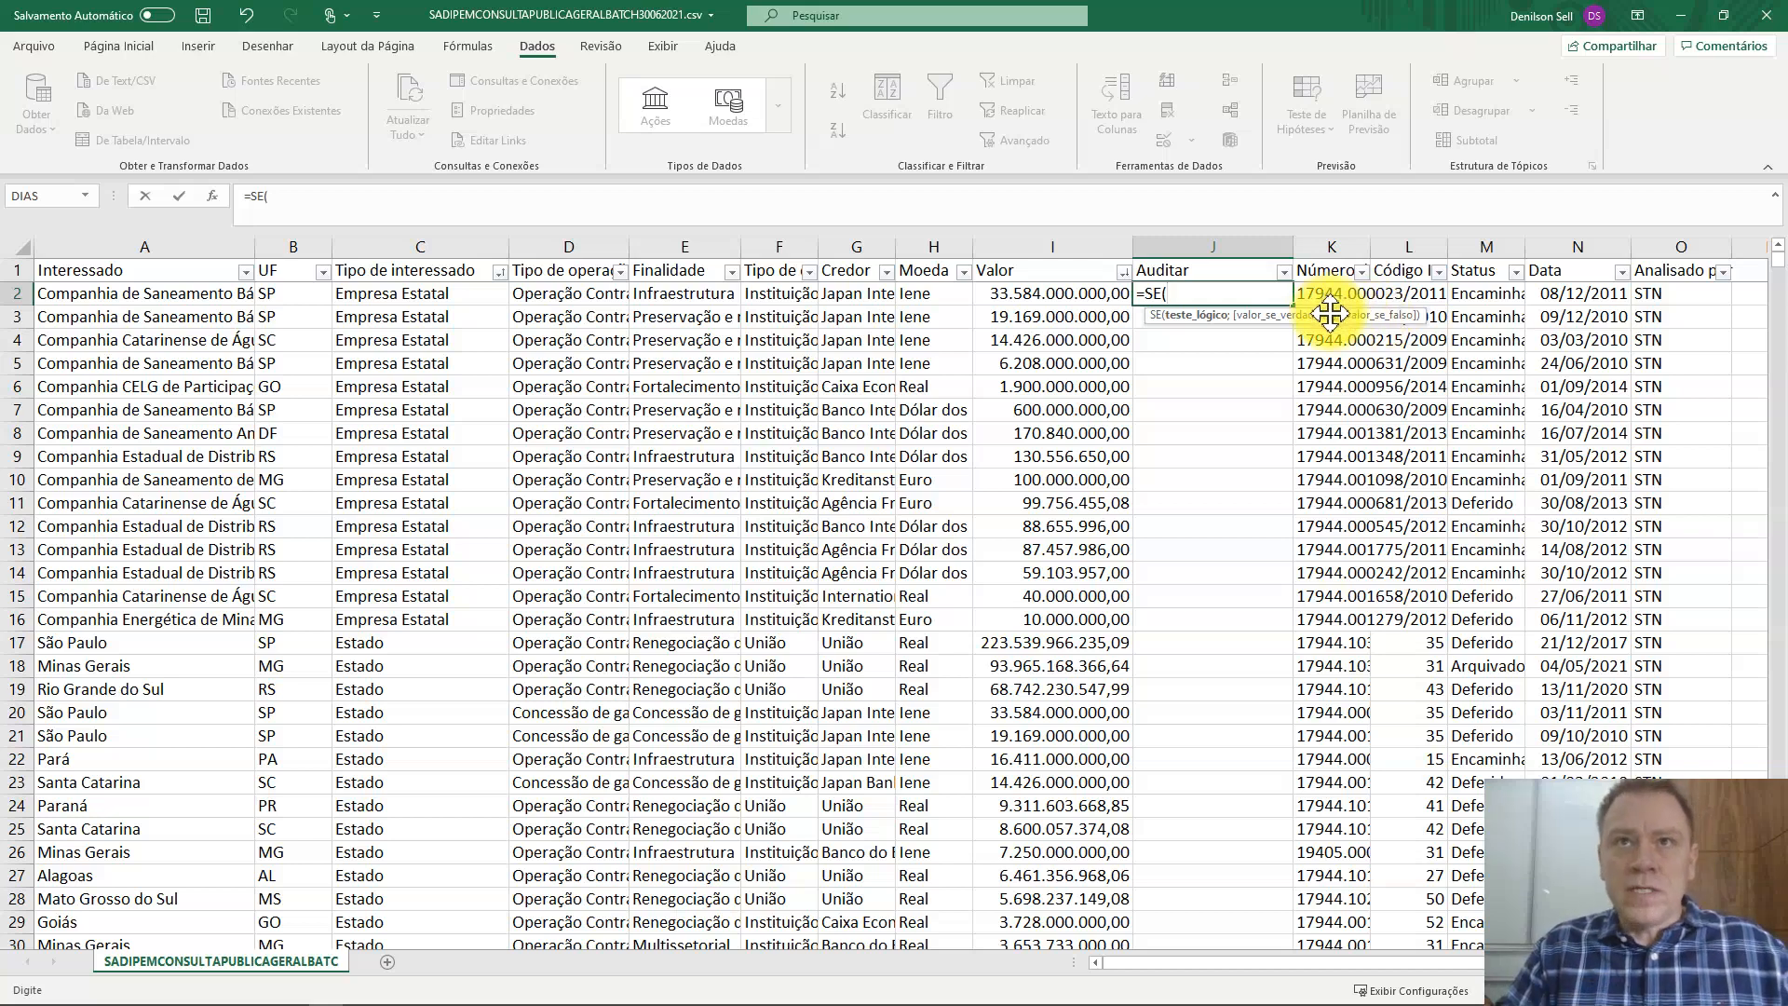
click(1069, 294)
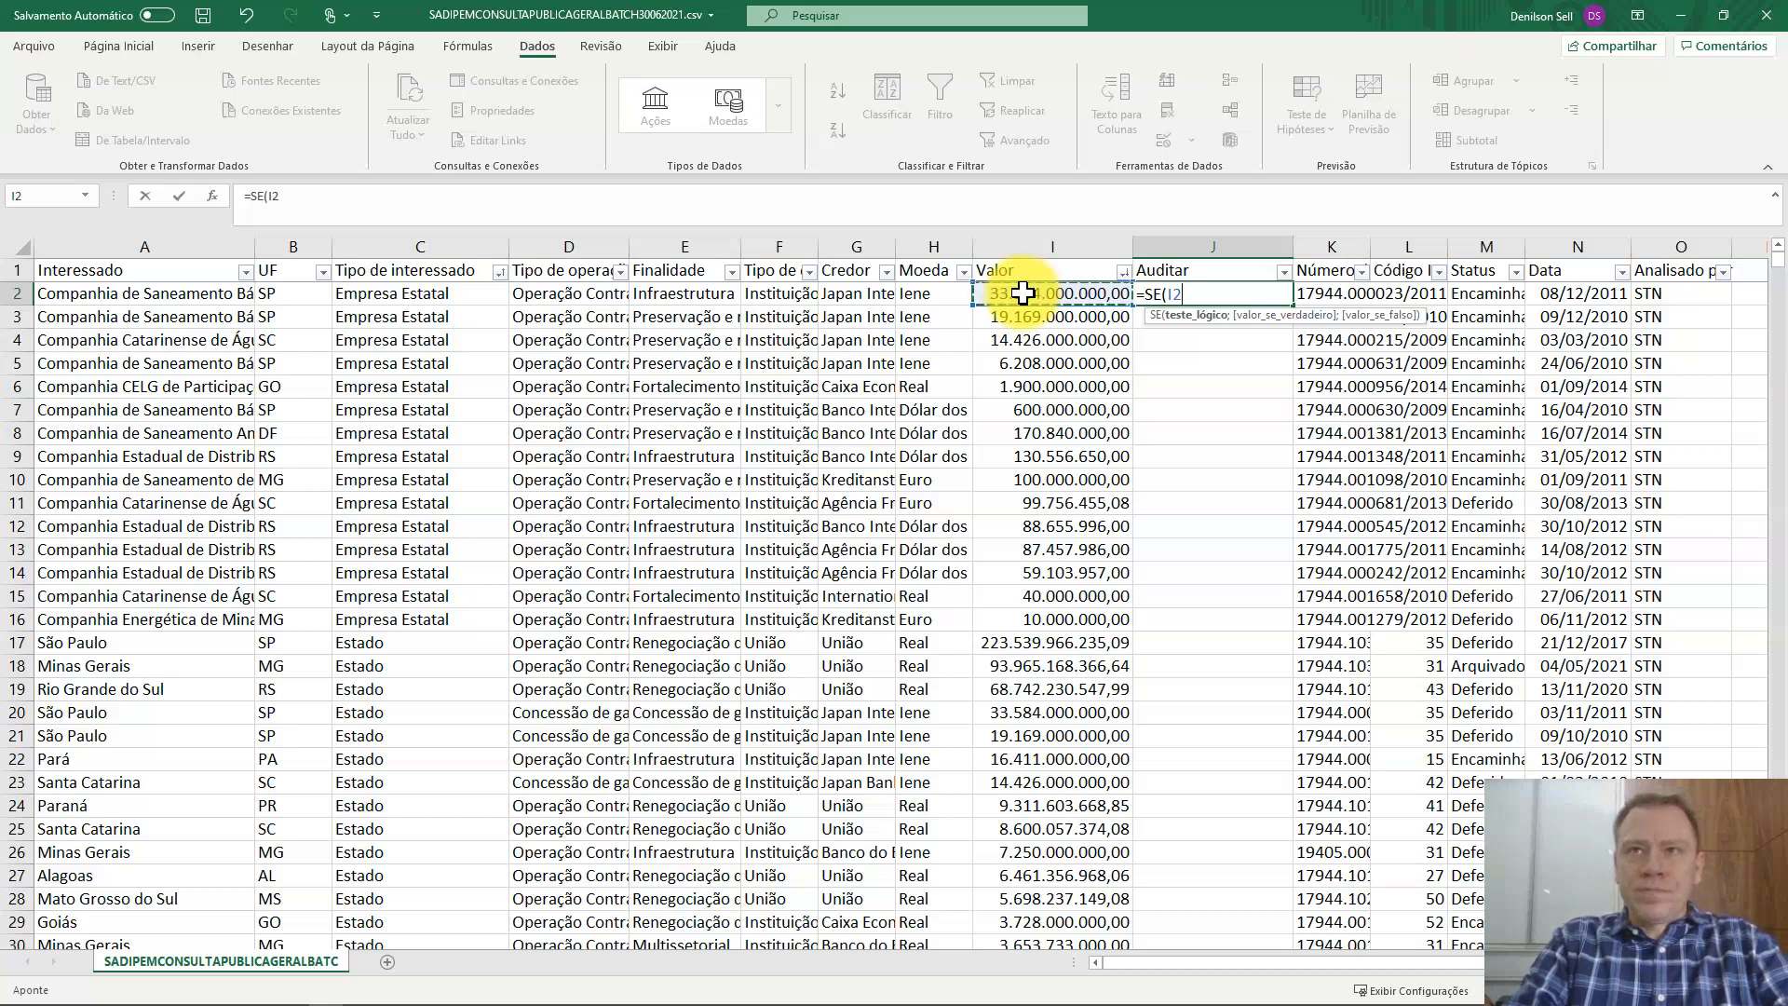
text(>)
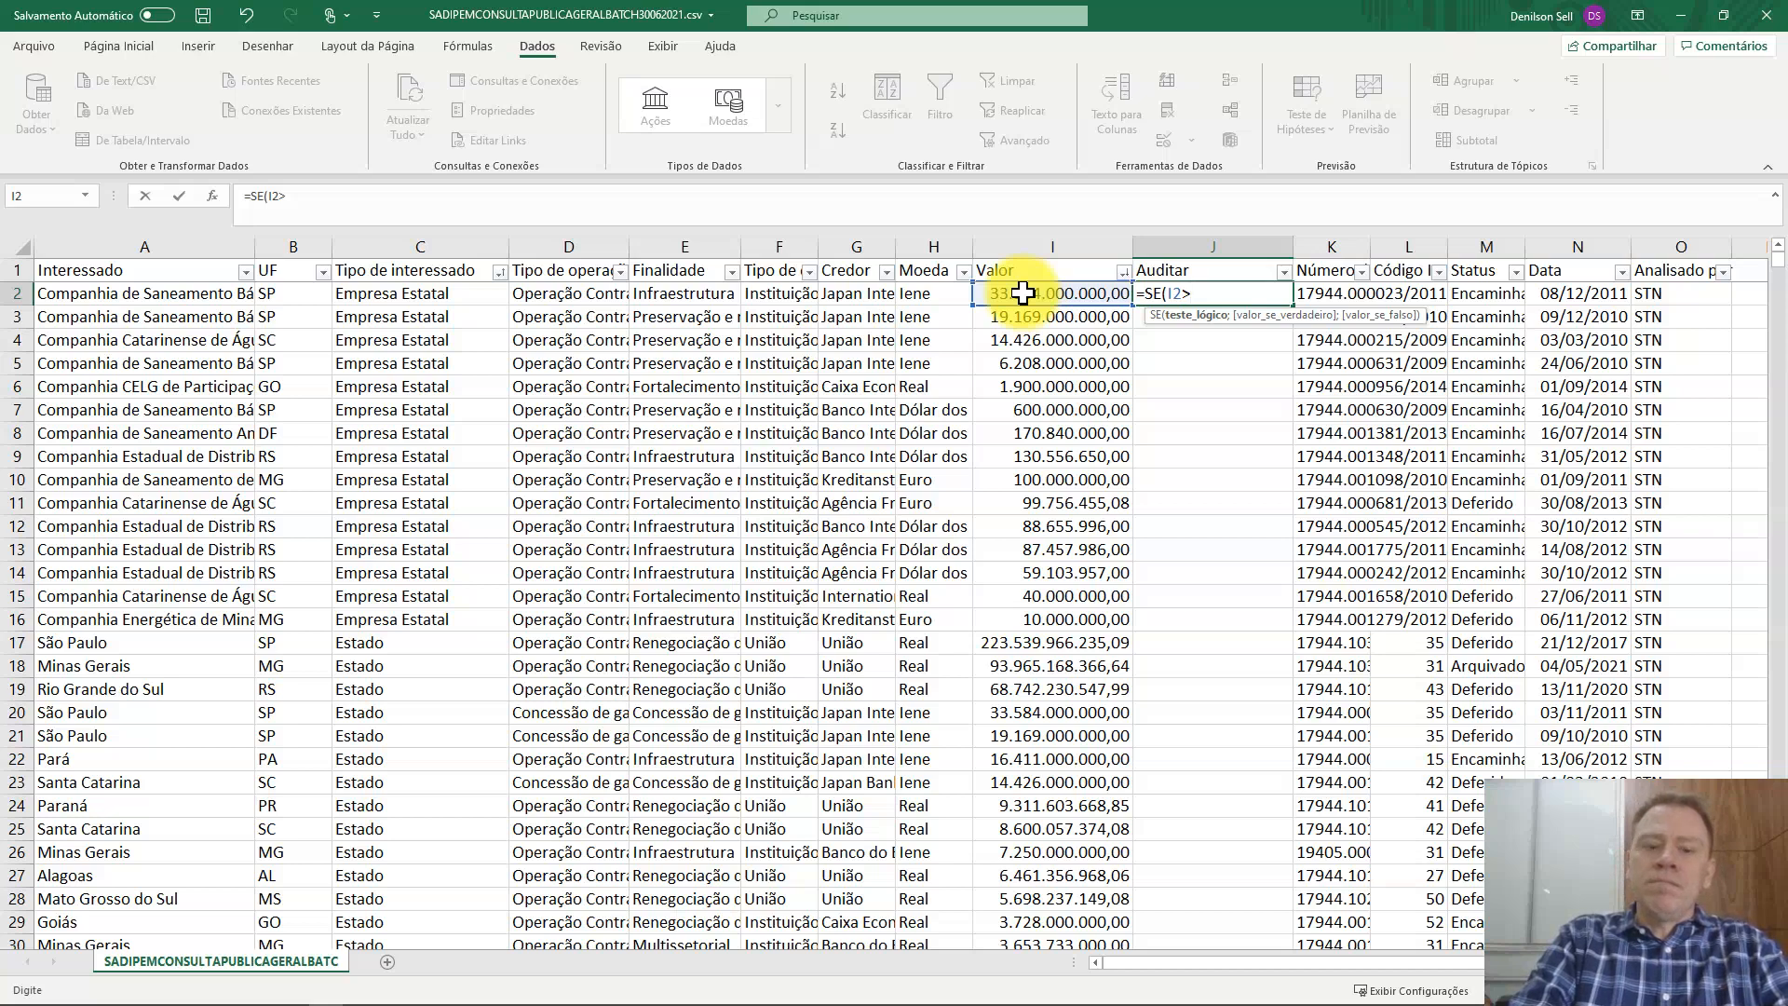
text(3000)
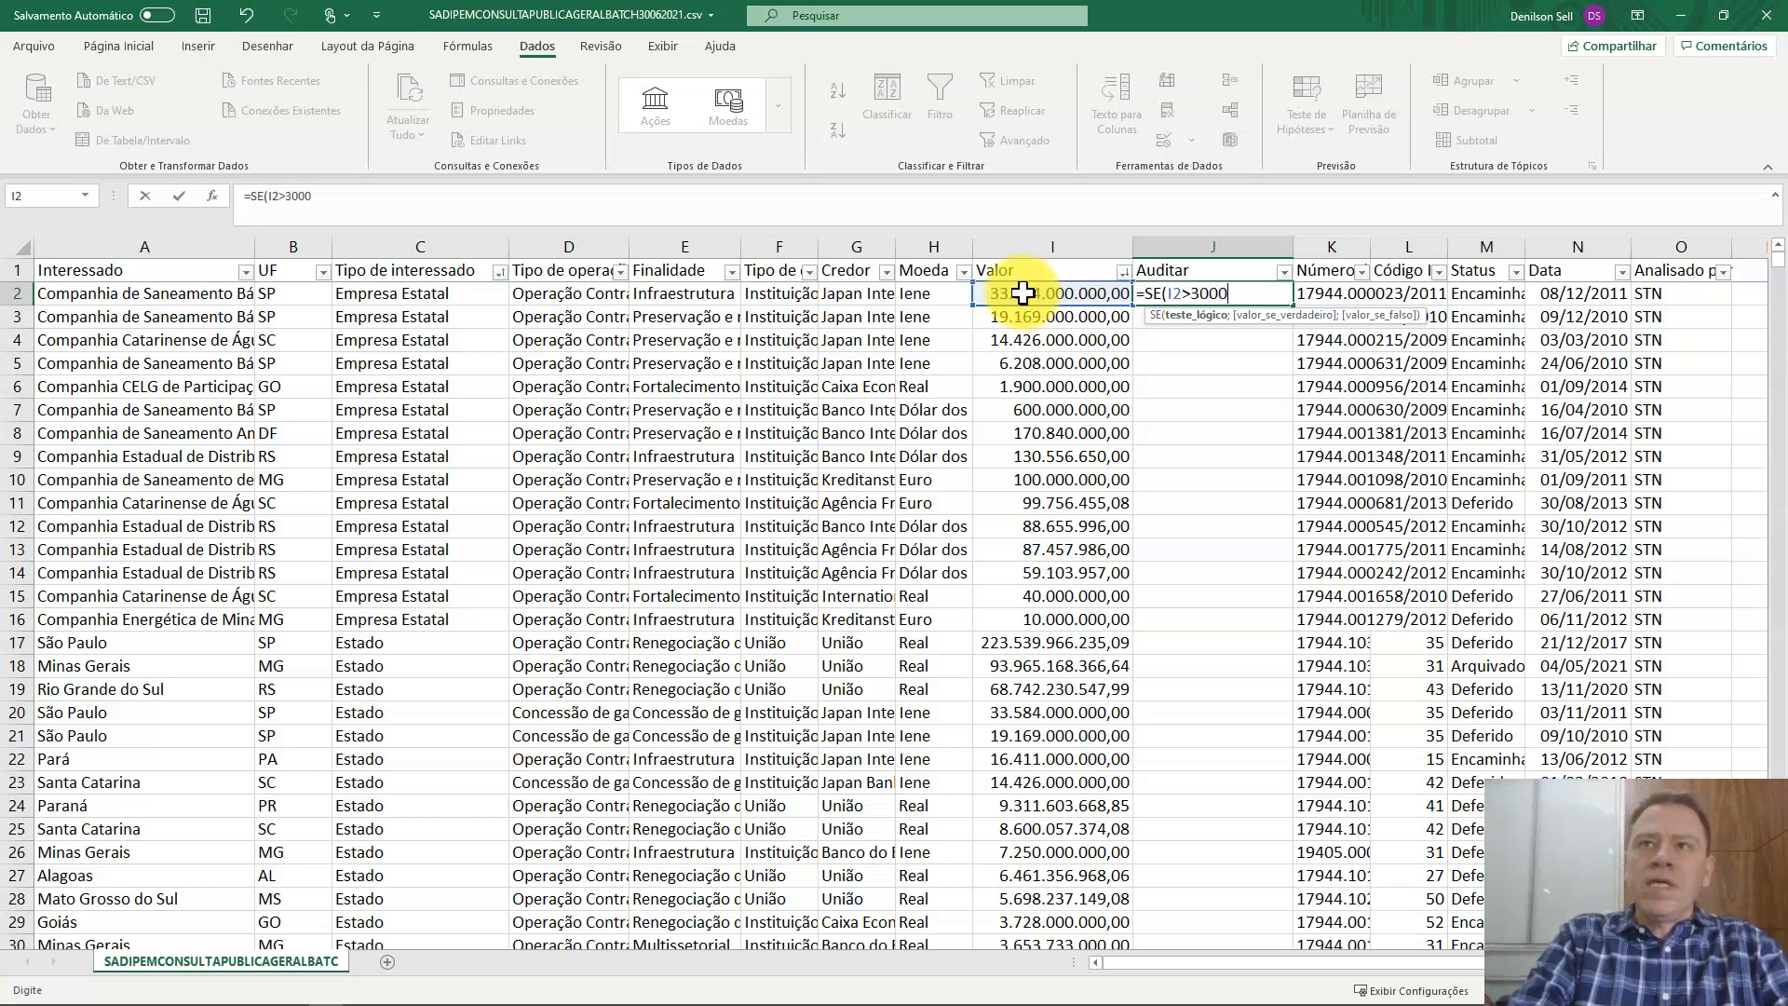
text(00000)
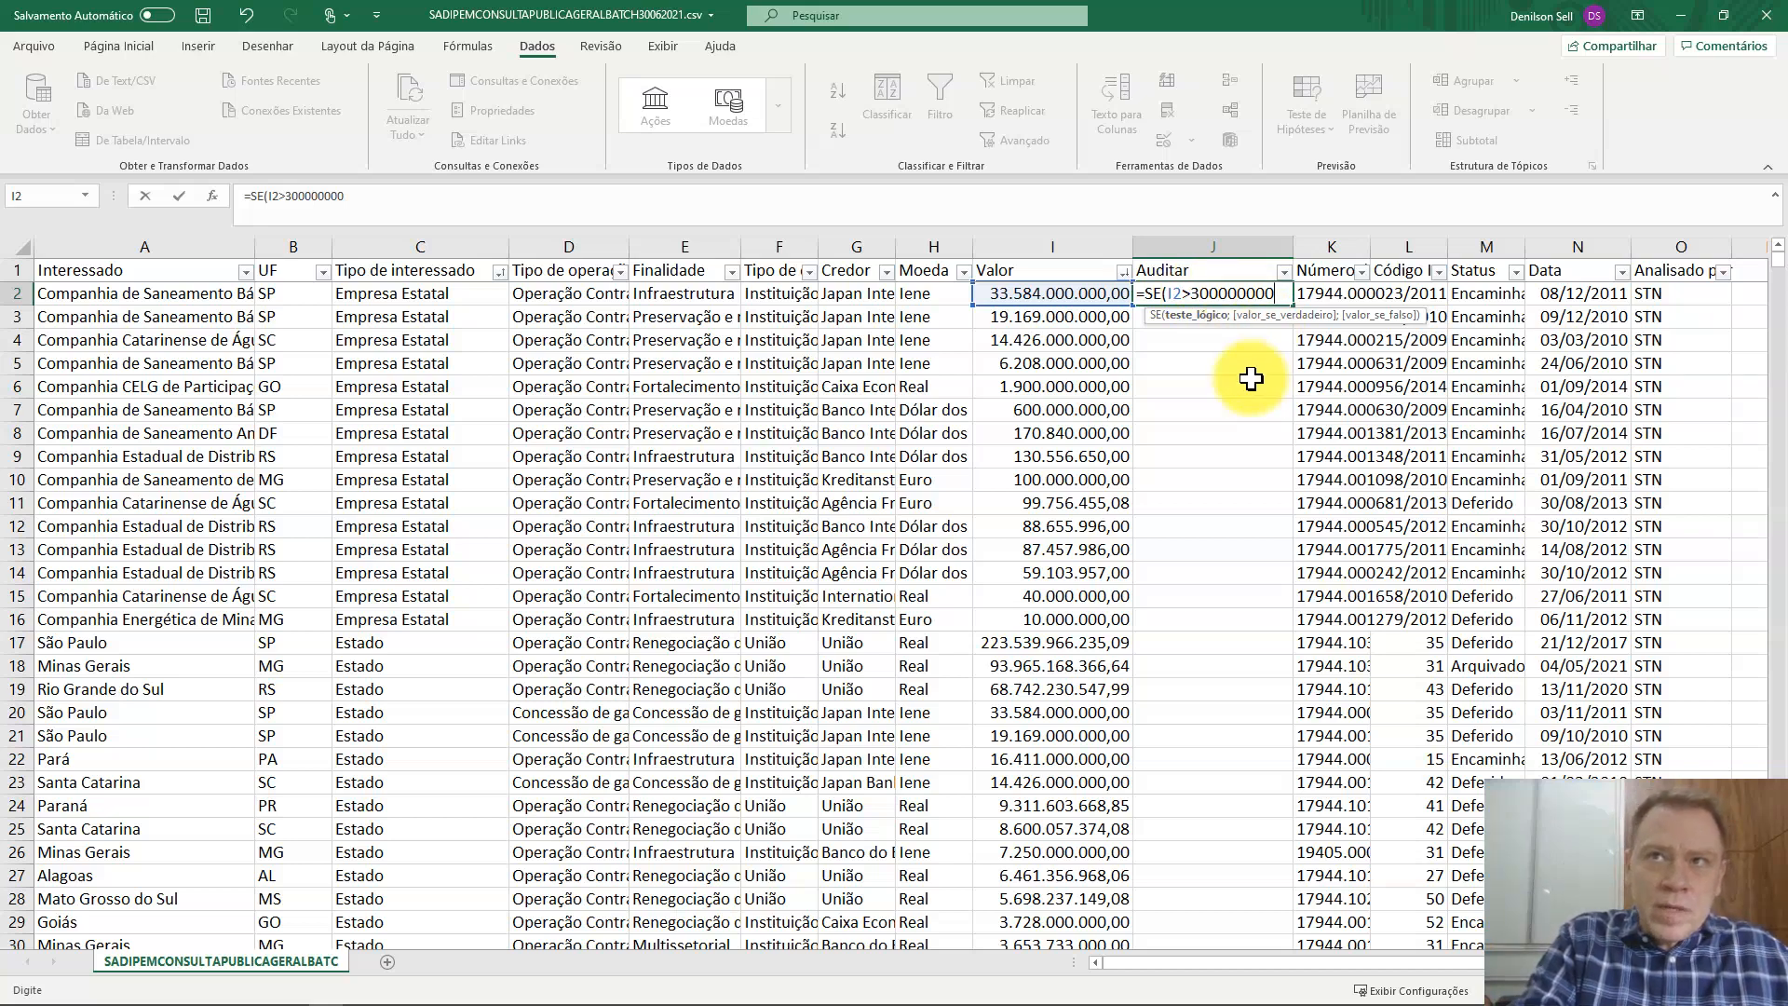
Step: Complete the formula to return "Sim" when true and "Não" otherwise, and copy it down the Auditar column
text(;)
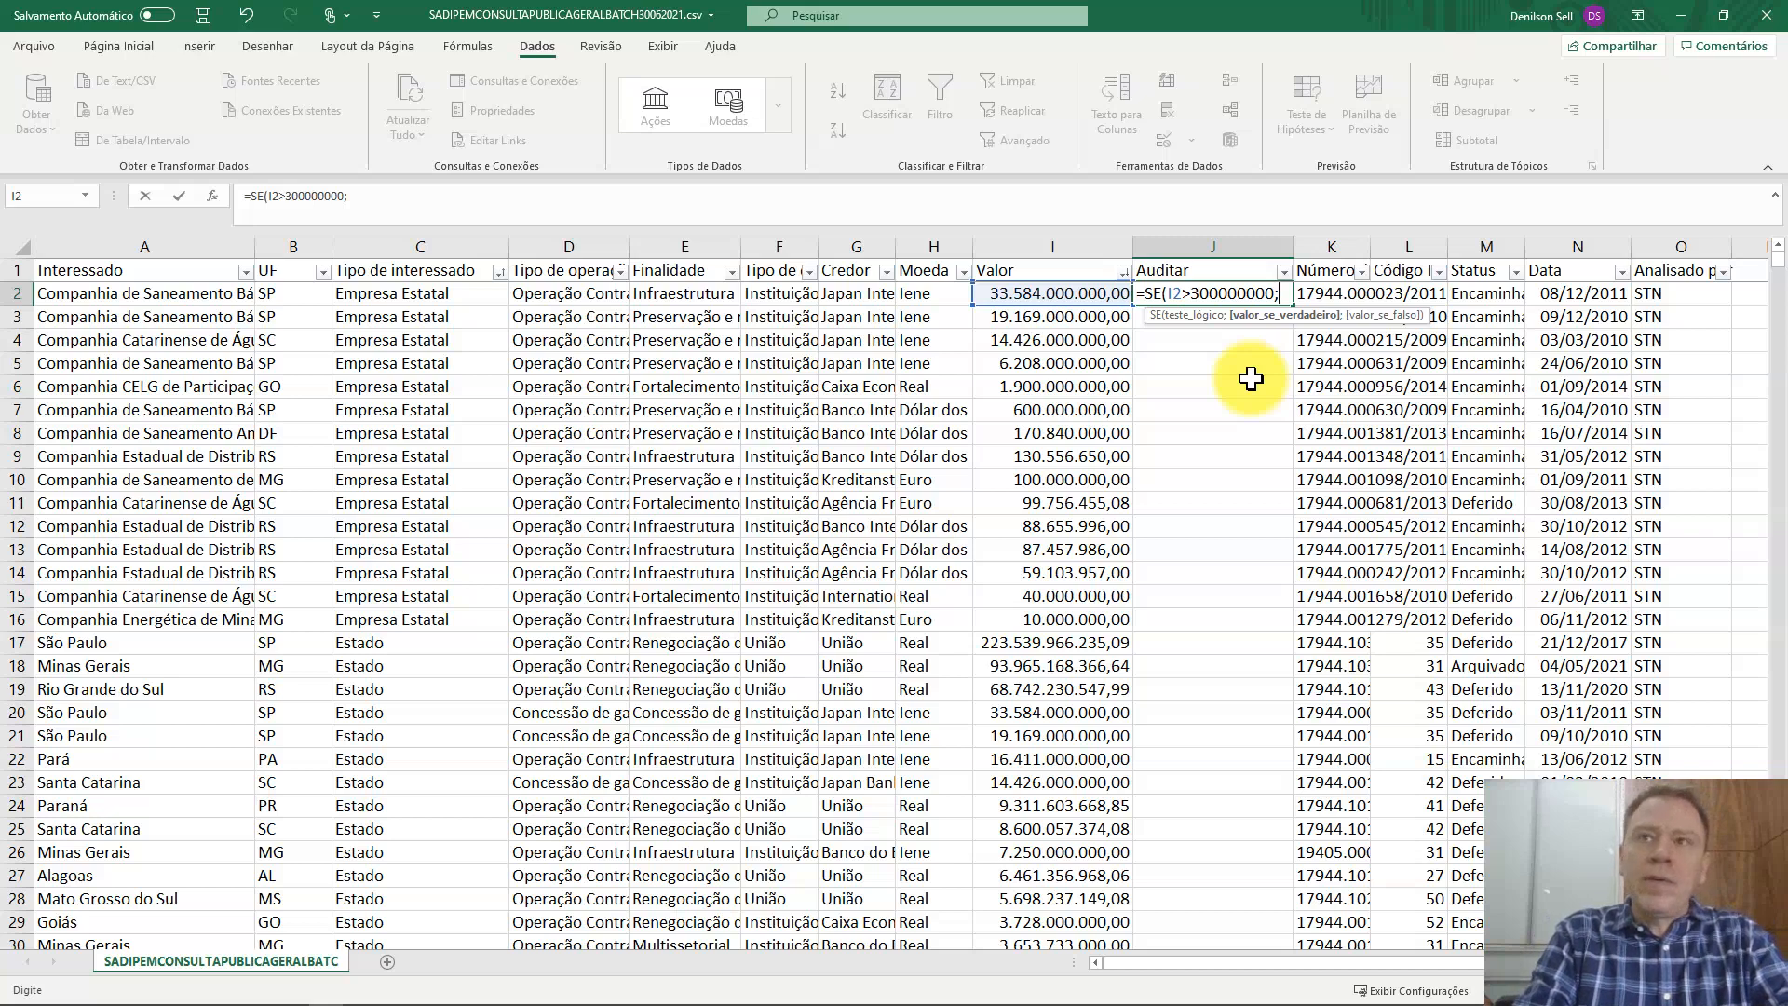
text("Sim)
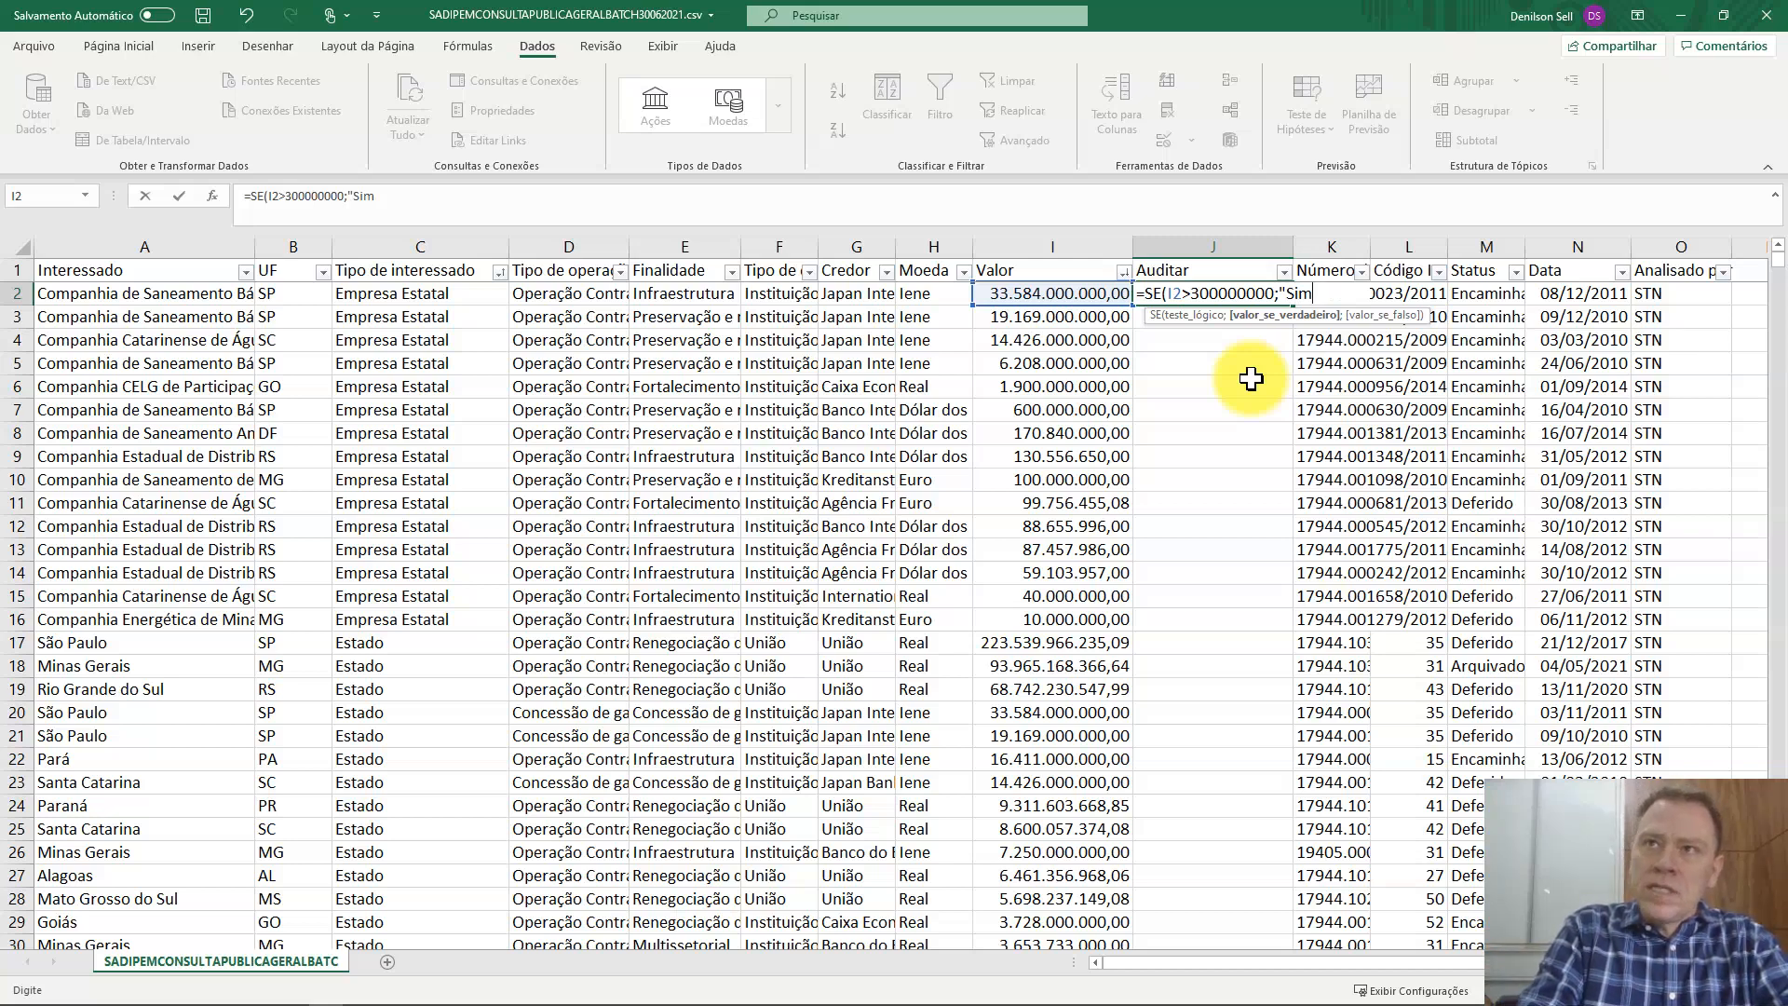
text(")
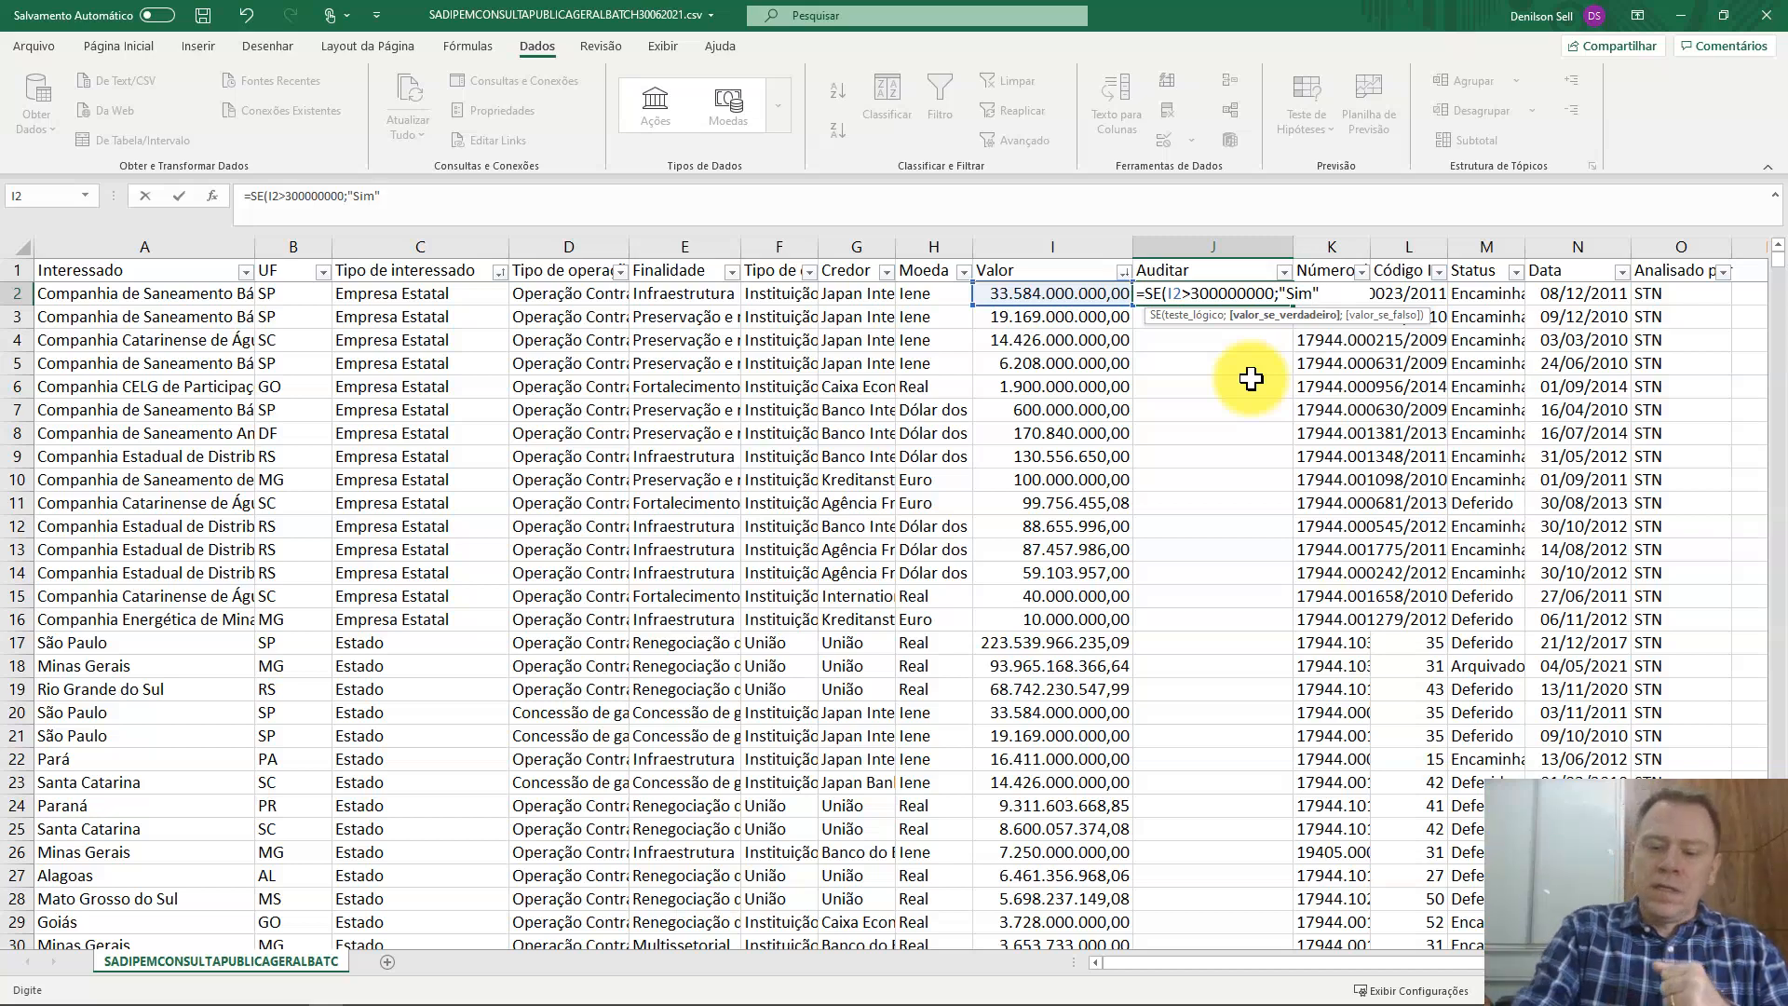
text(;)
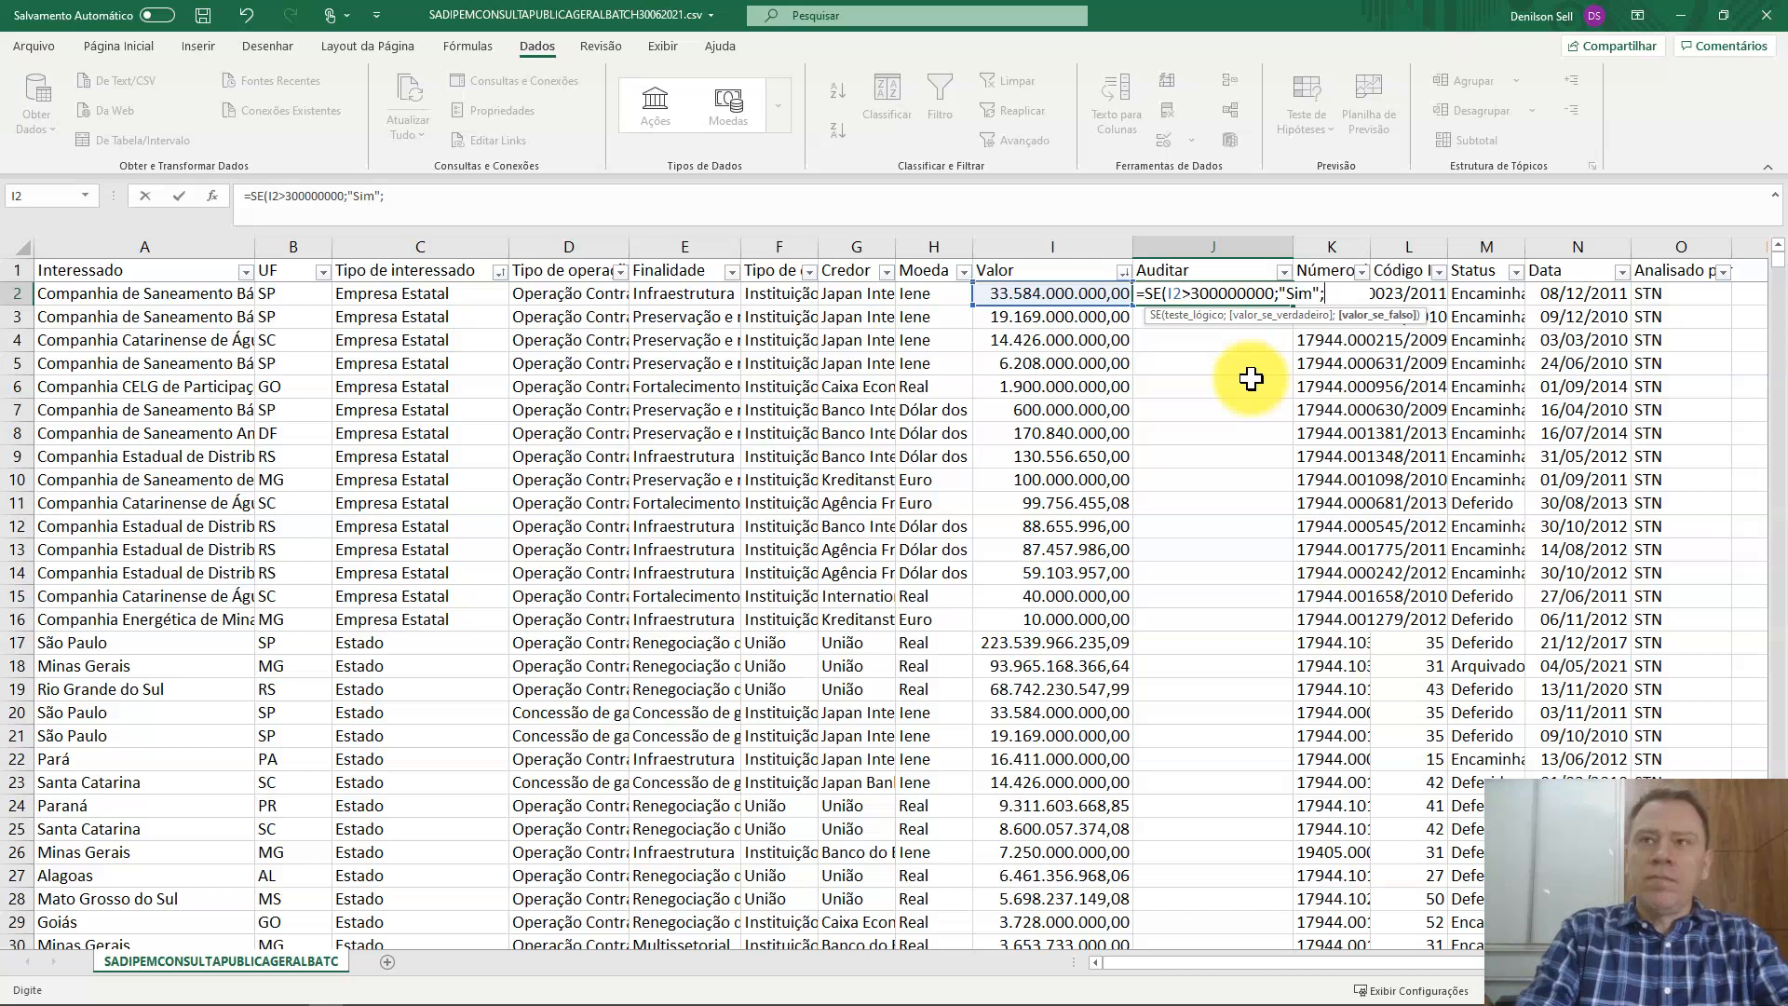
text("Não")
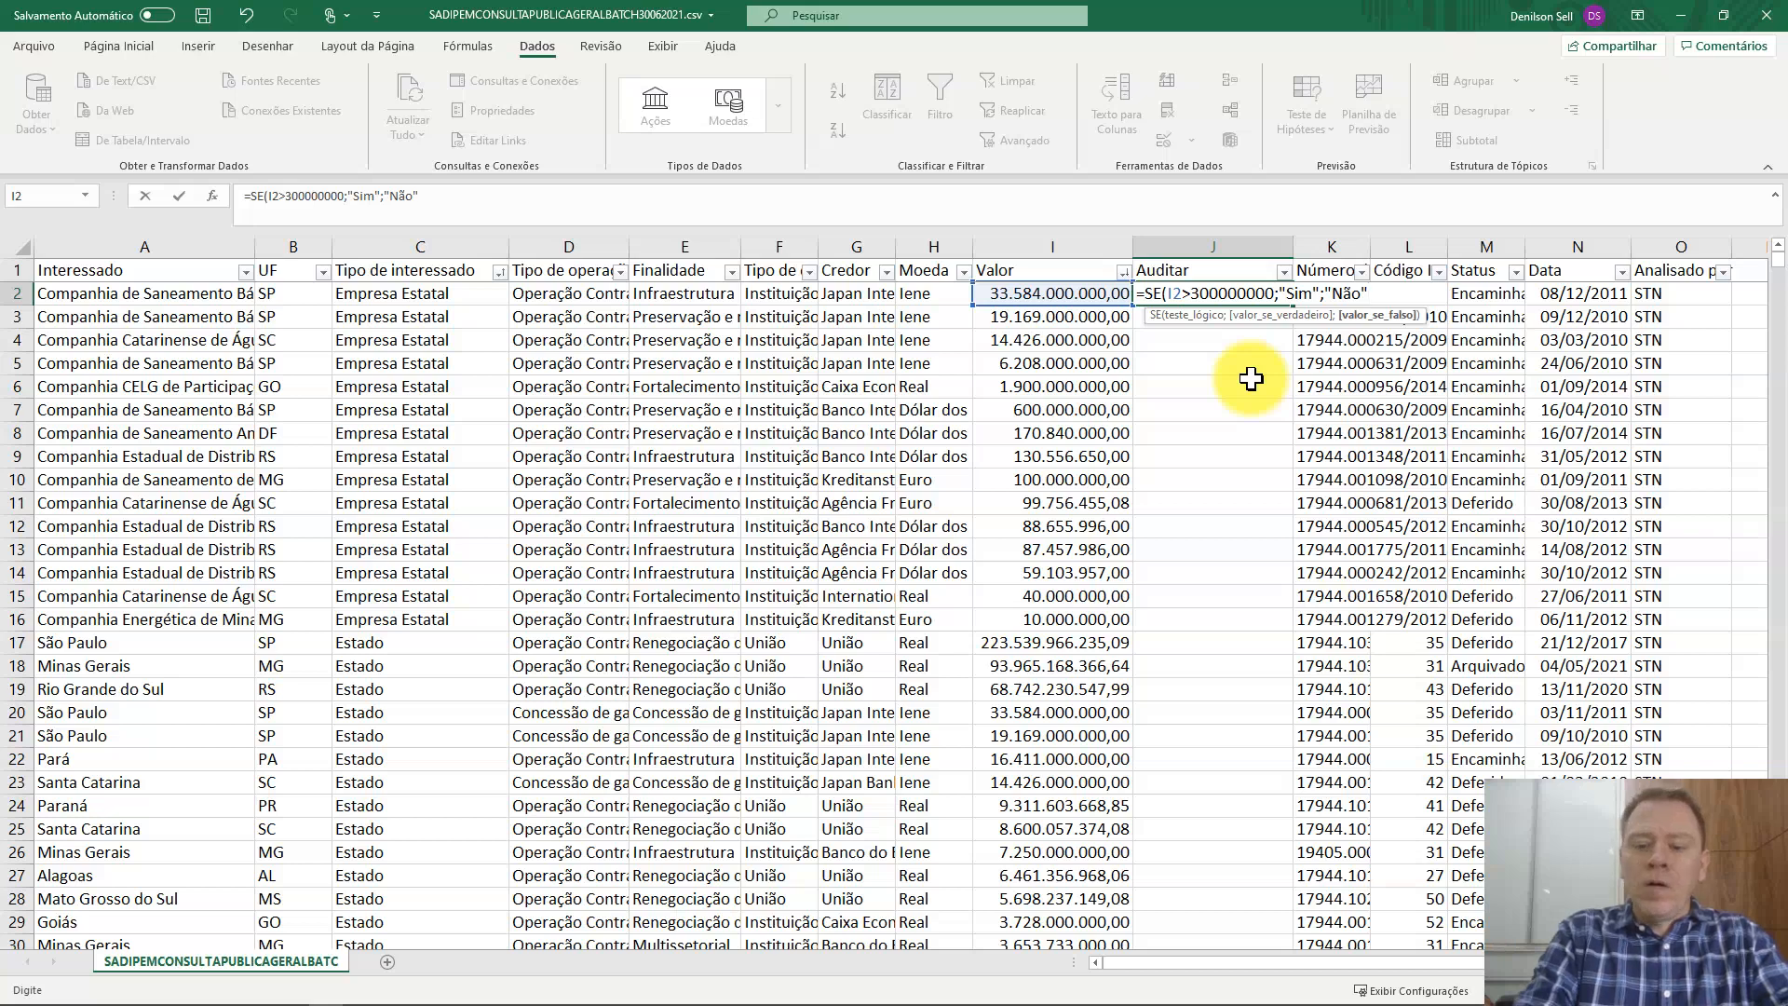
text())
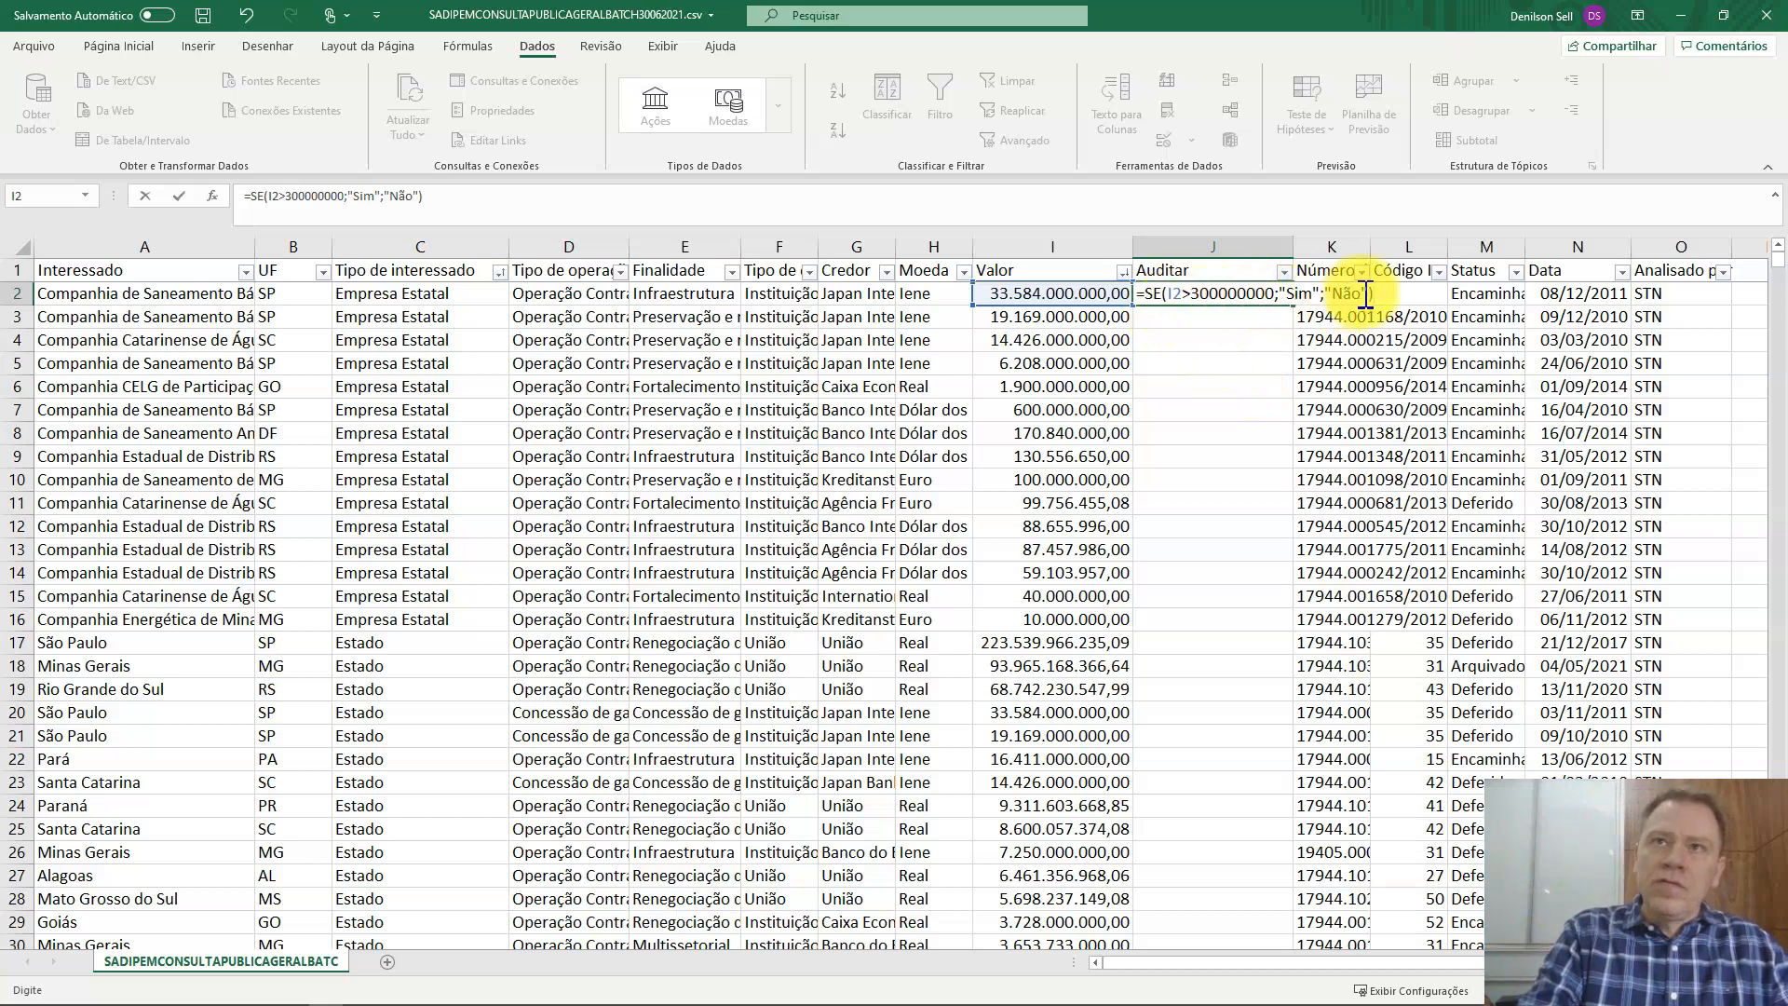
key(Return)
click(1183, 293)
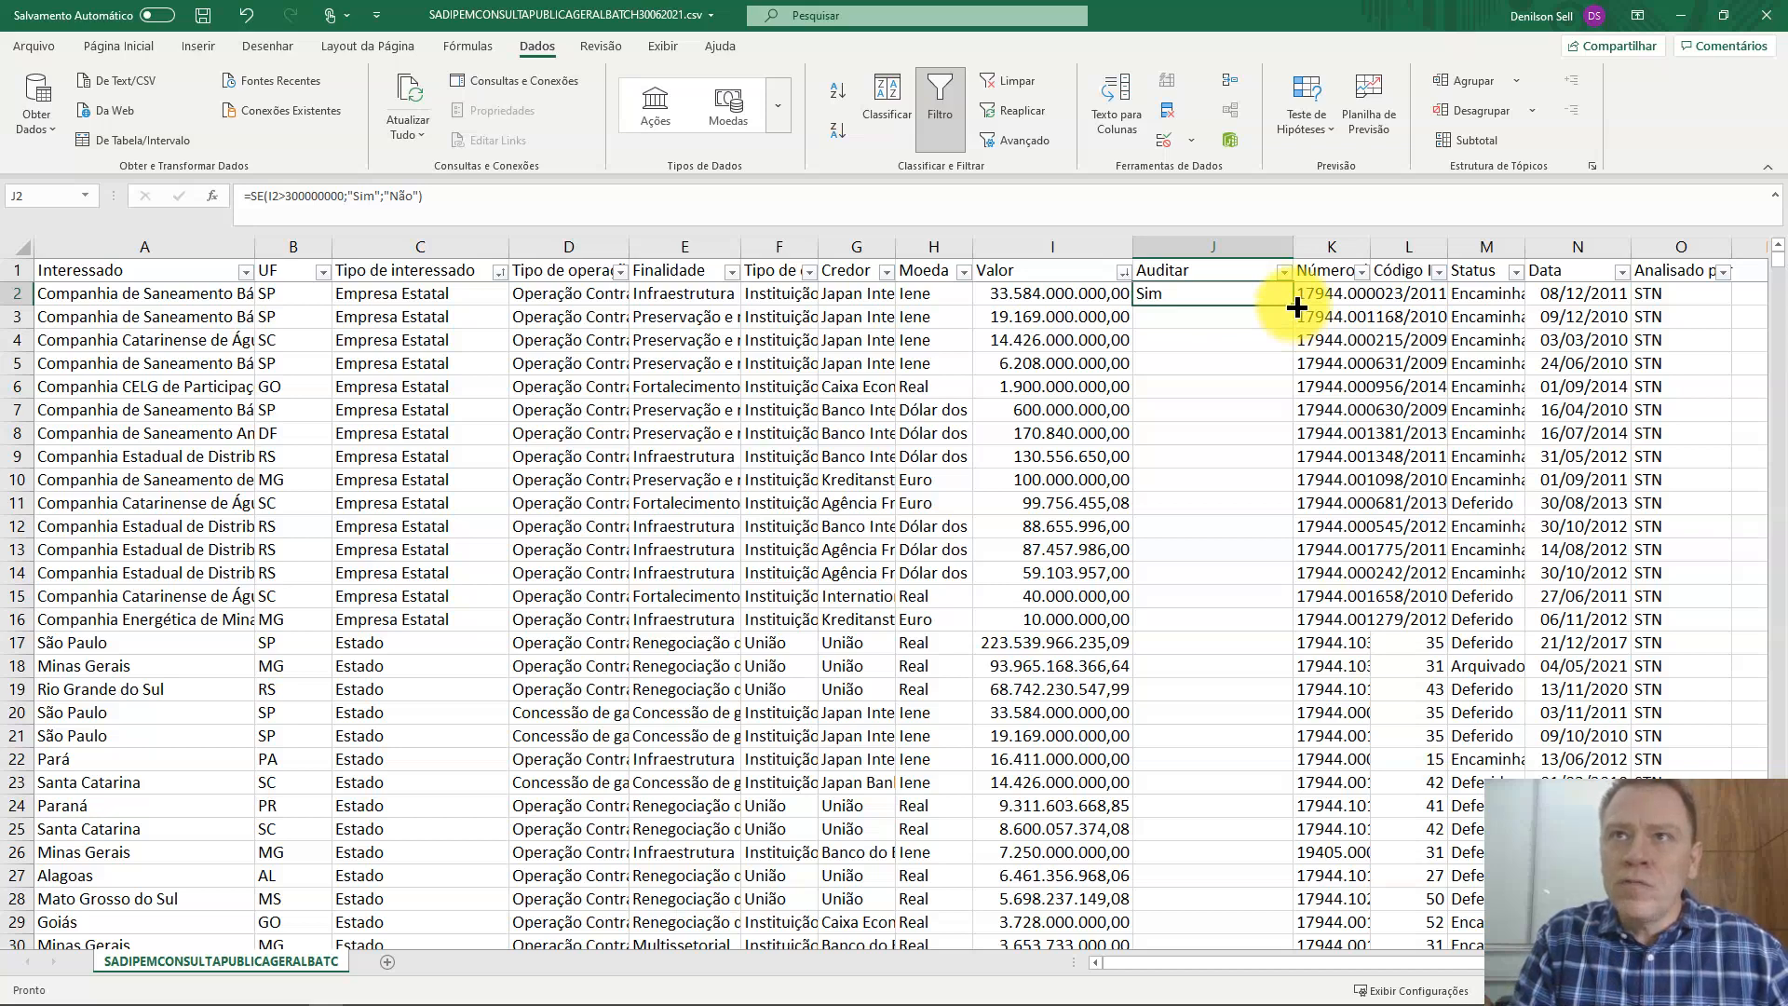
double_click(1295, 306)
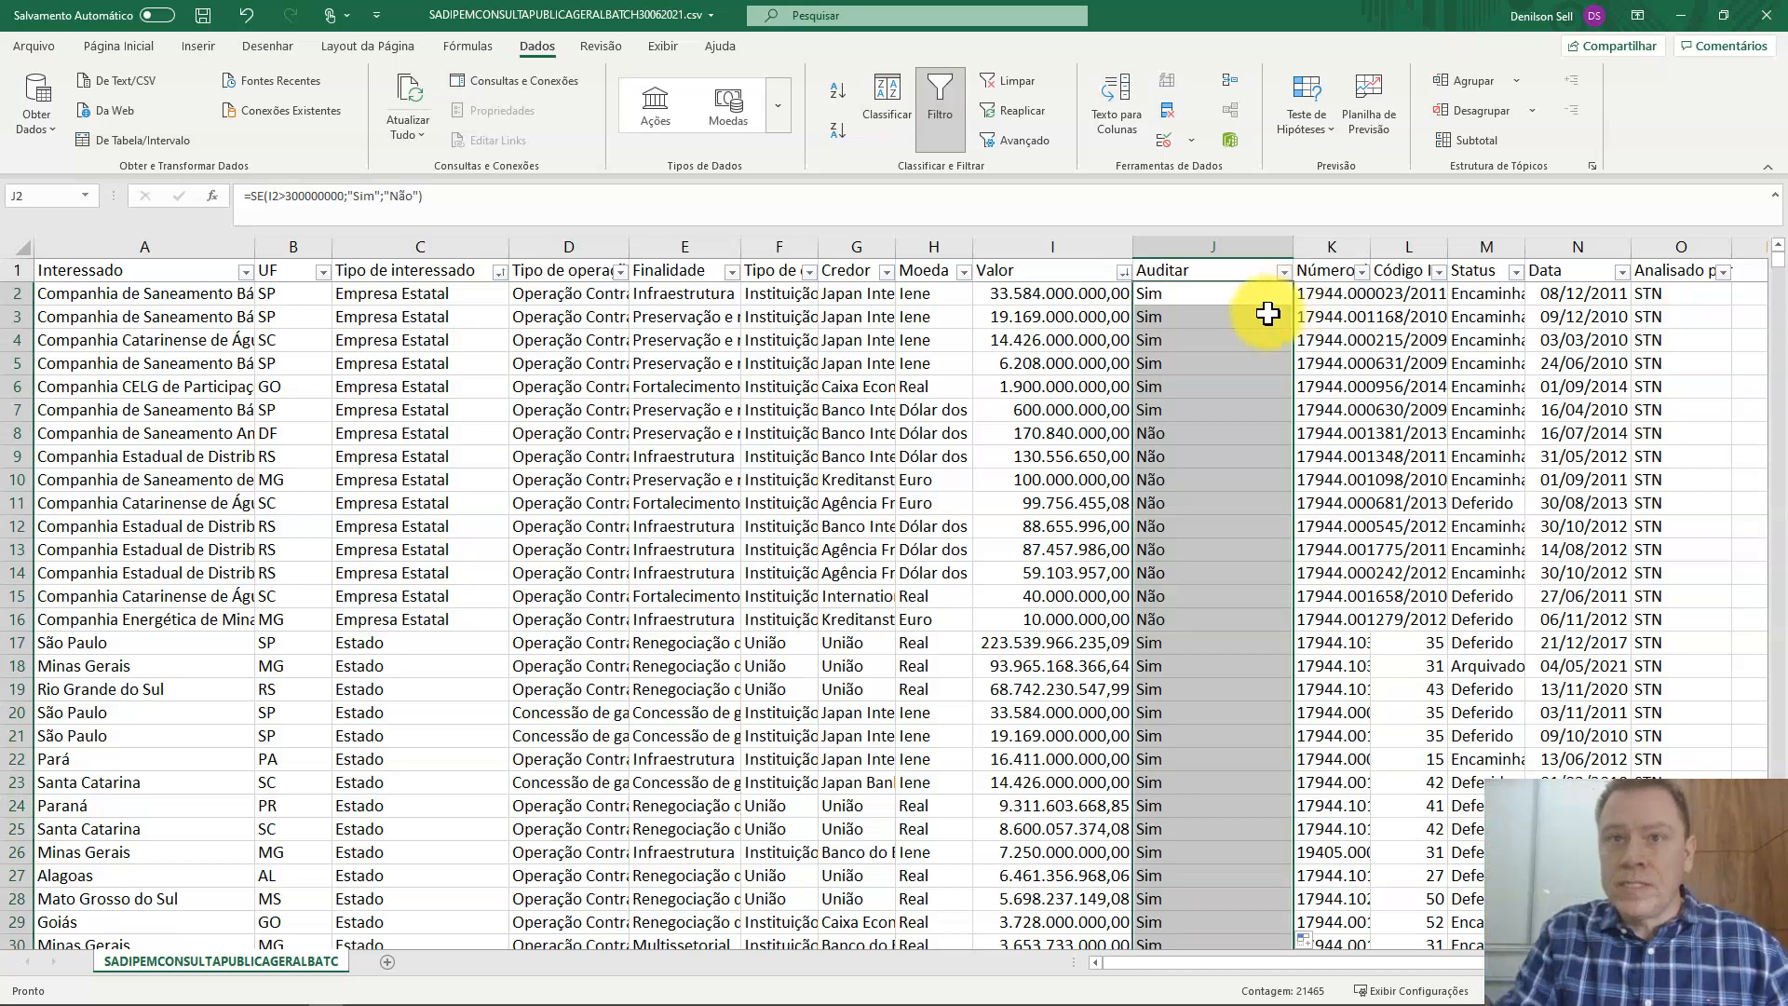
Step: Compare the Valor amounts of the Empresa Estatal rows with their Auditar results and check the formula in J8
click(1075, 571)
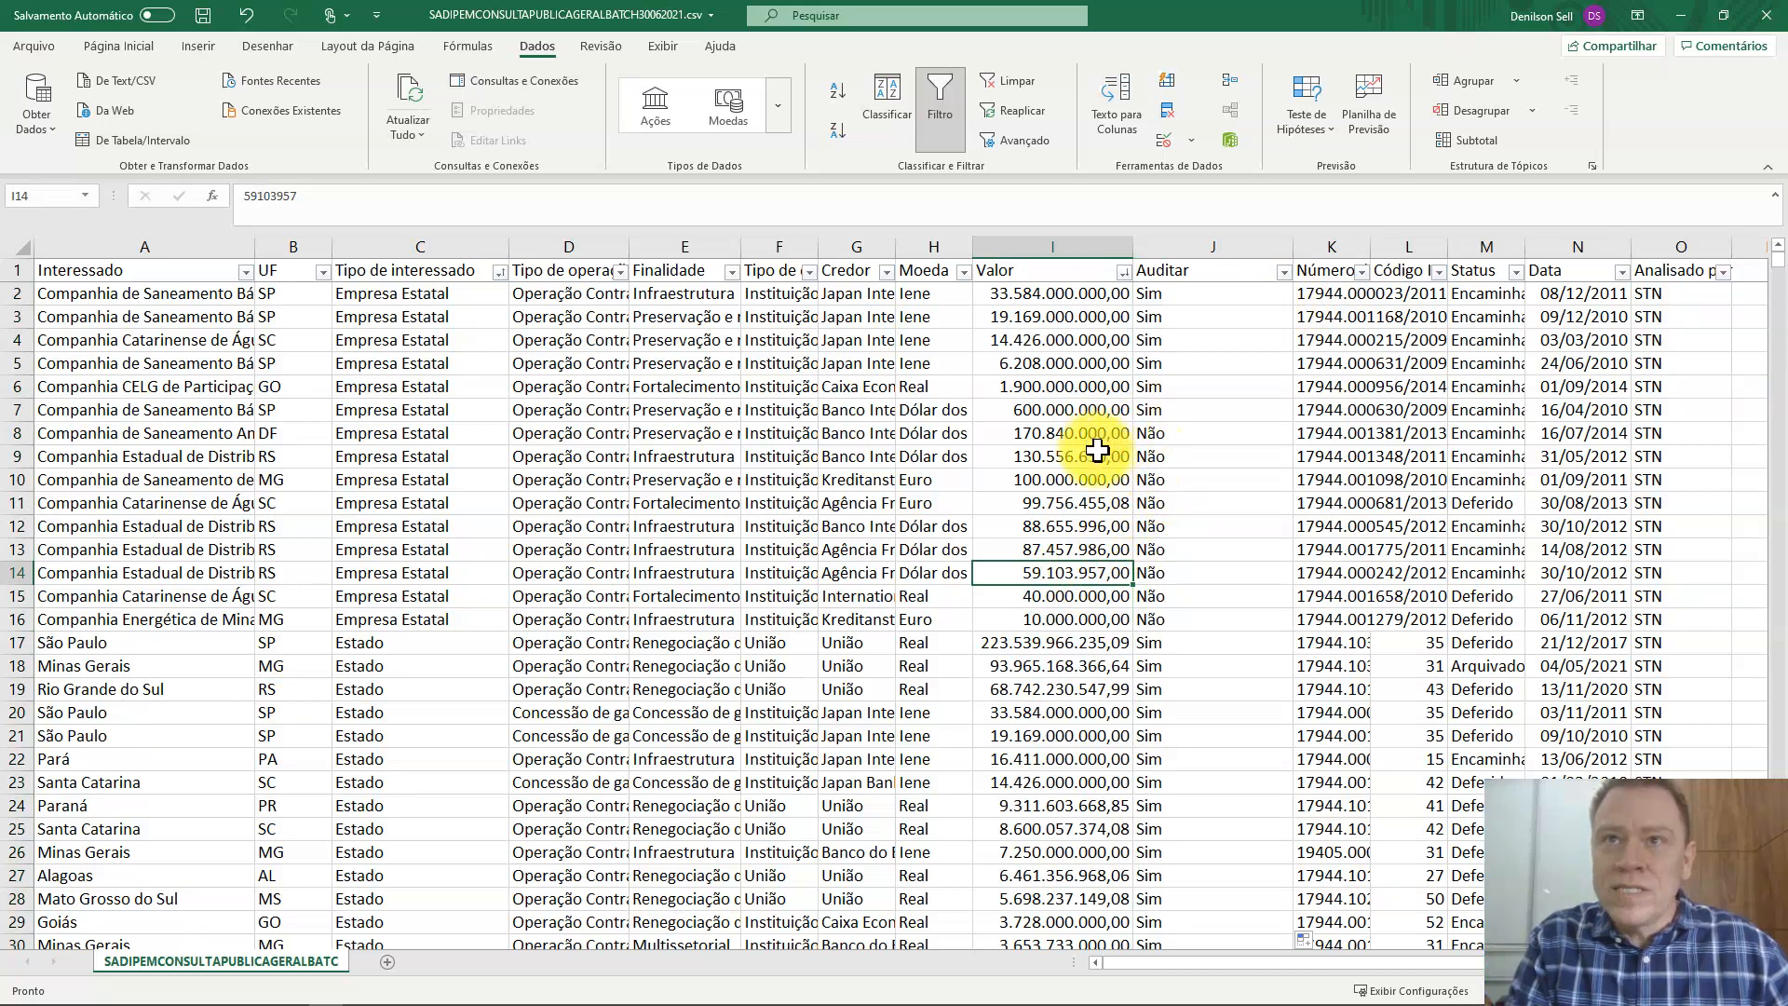
key(Up)
key(Up)
key(Up)
key(Up)
key(Up)
key(Up)
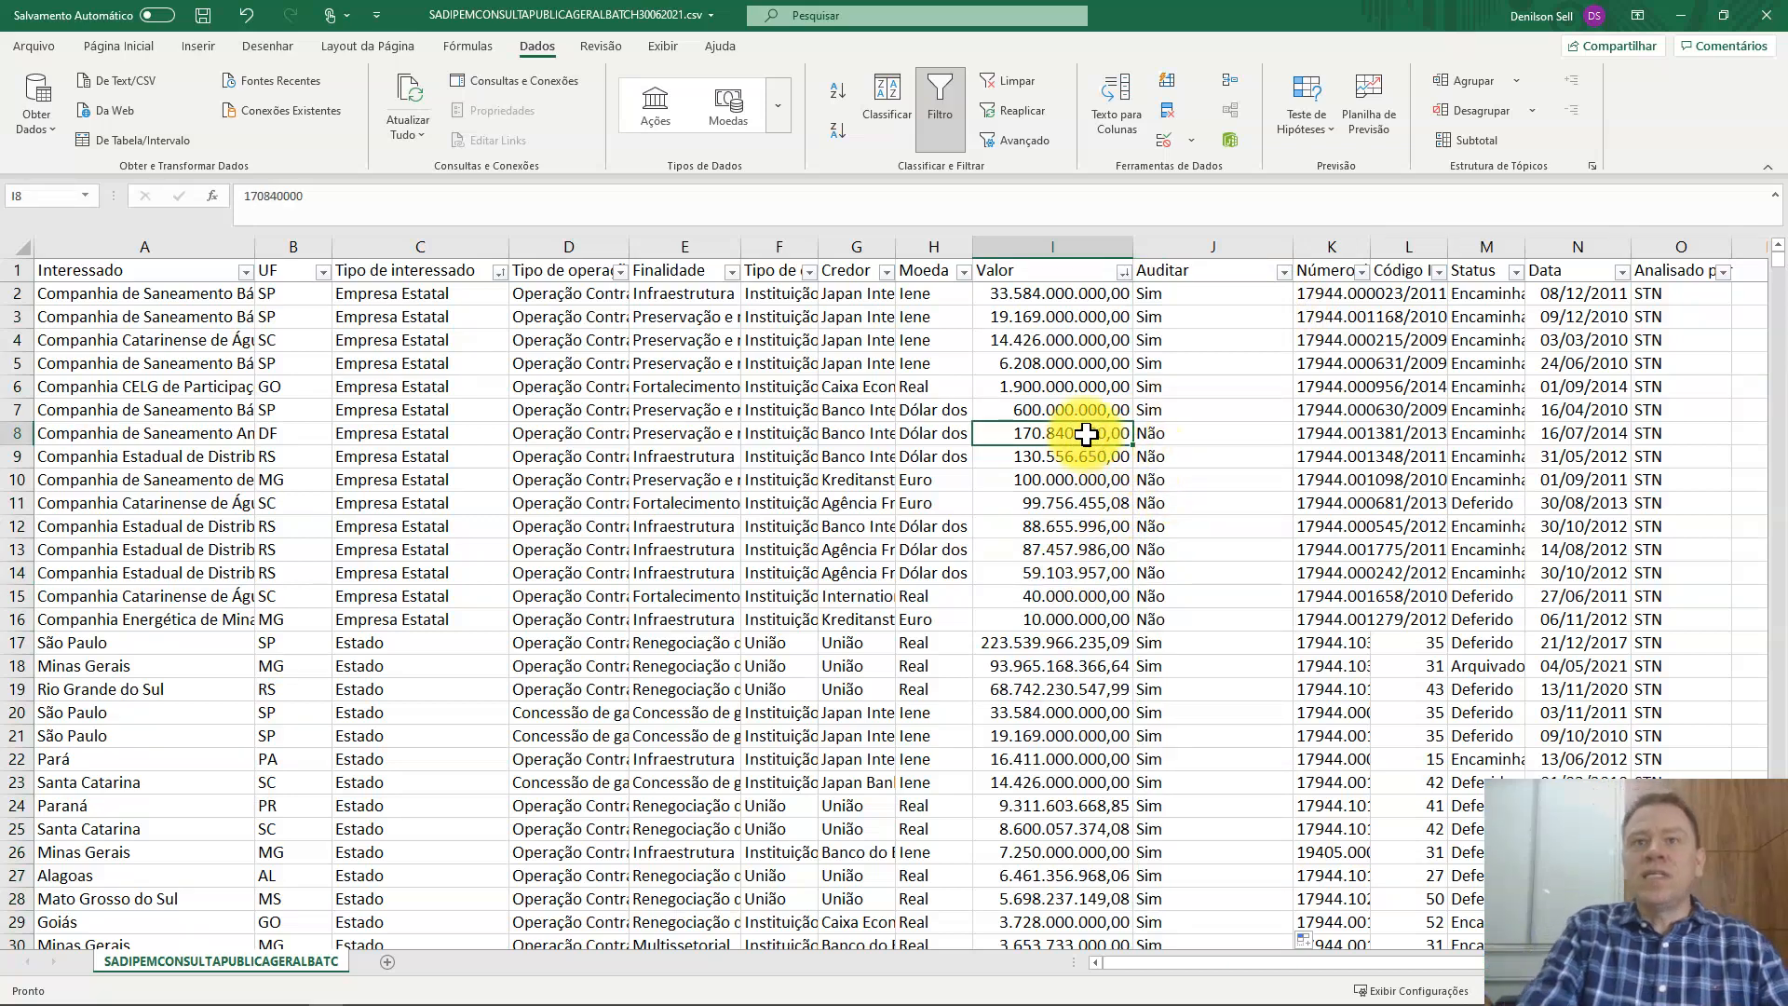
key(Right)
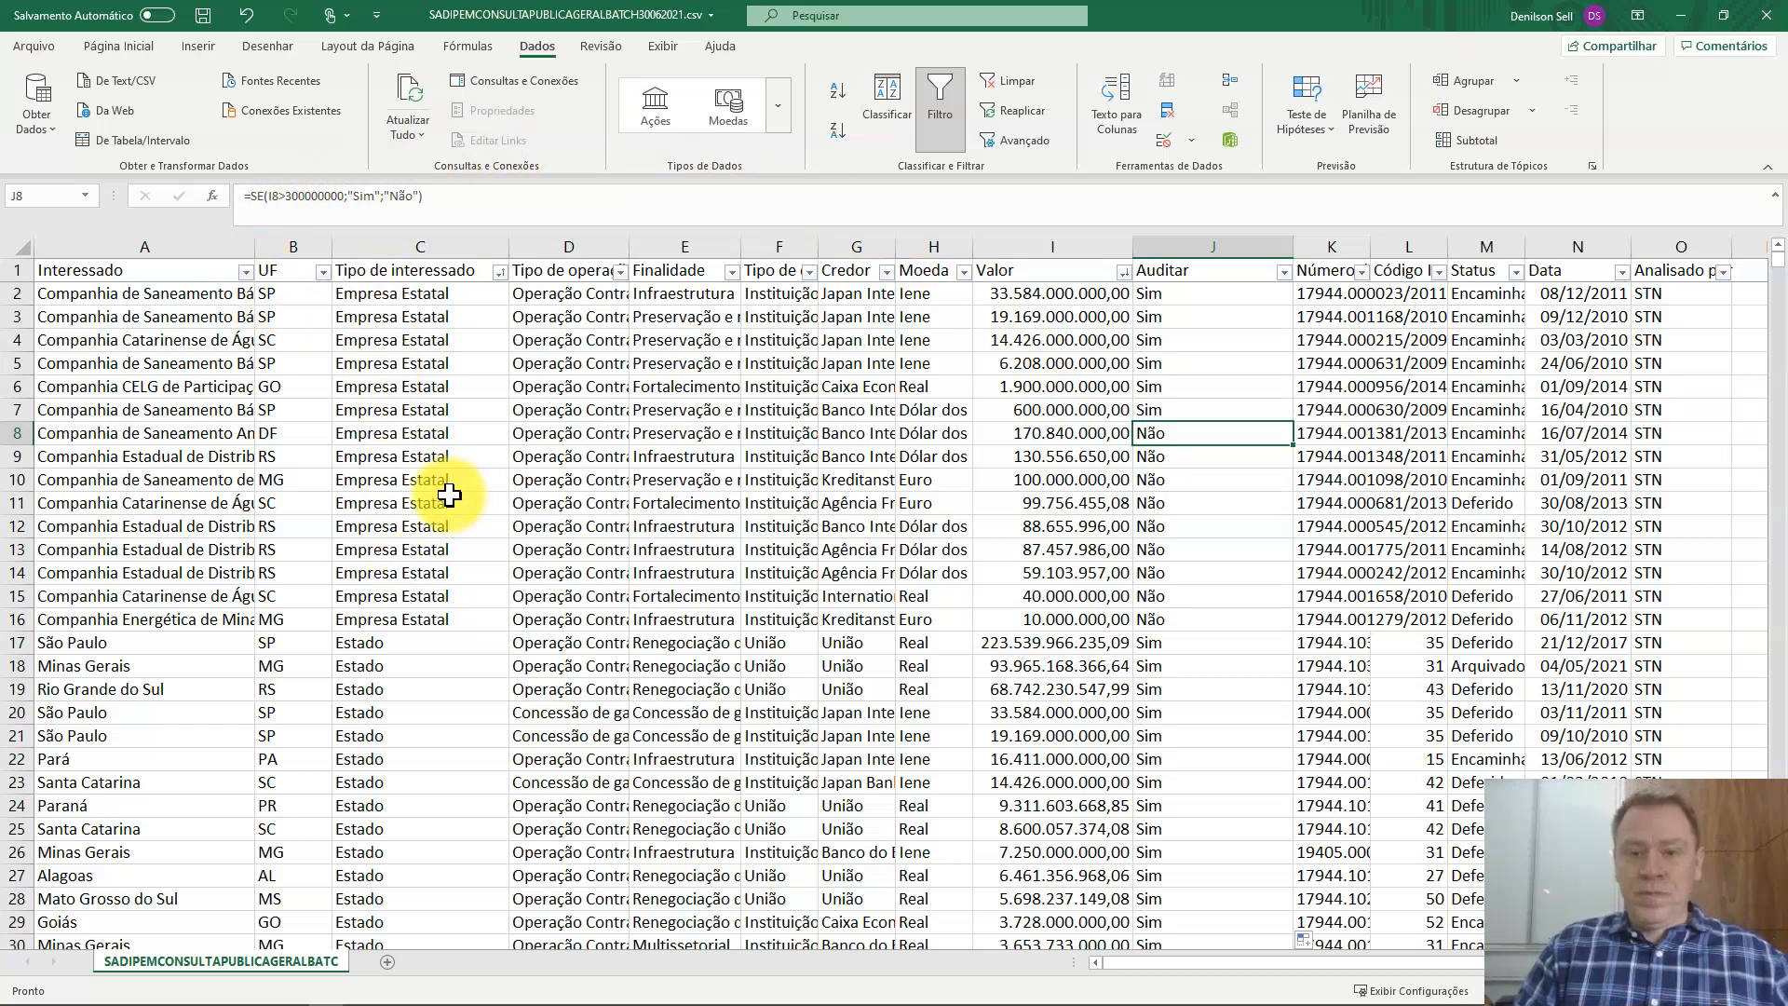
Step: Rewrite the SE formula in J2 so its logical test starts with a nested E whose first condition is I2>300000000
click(1166, 292)
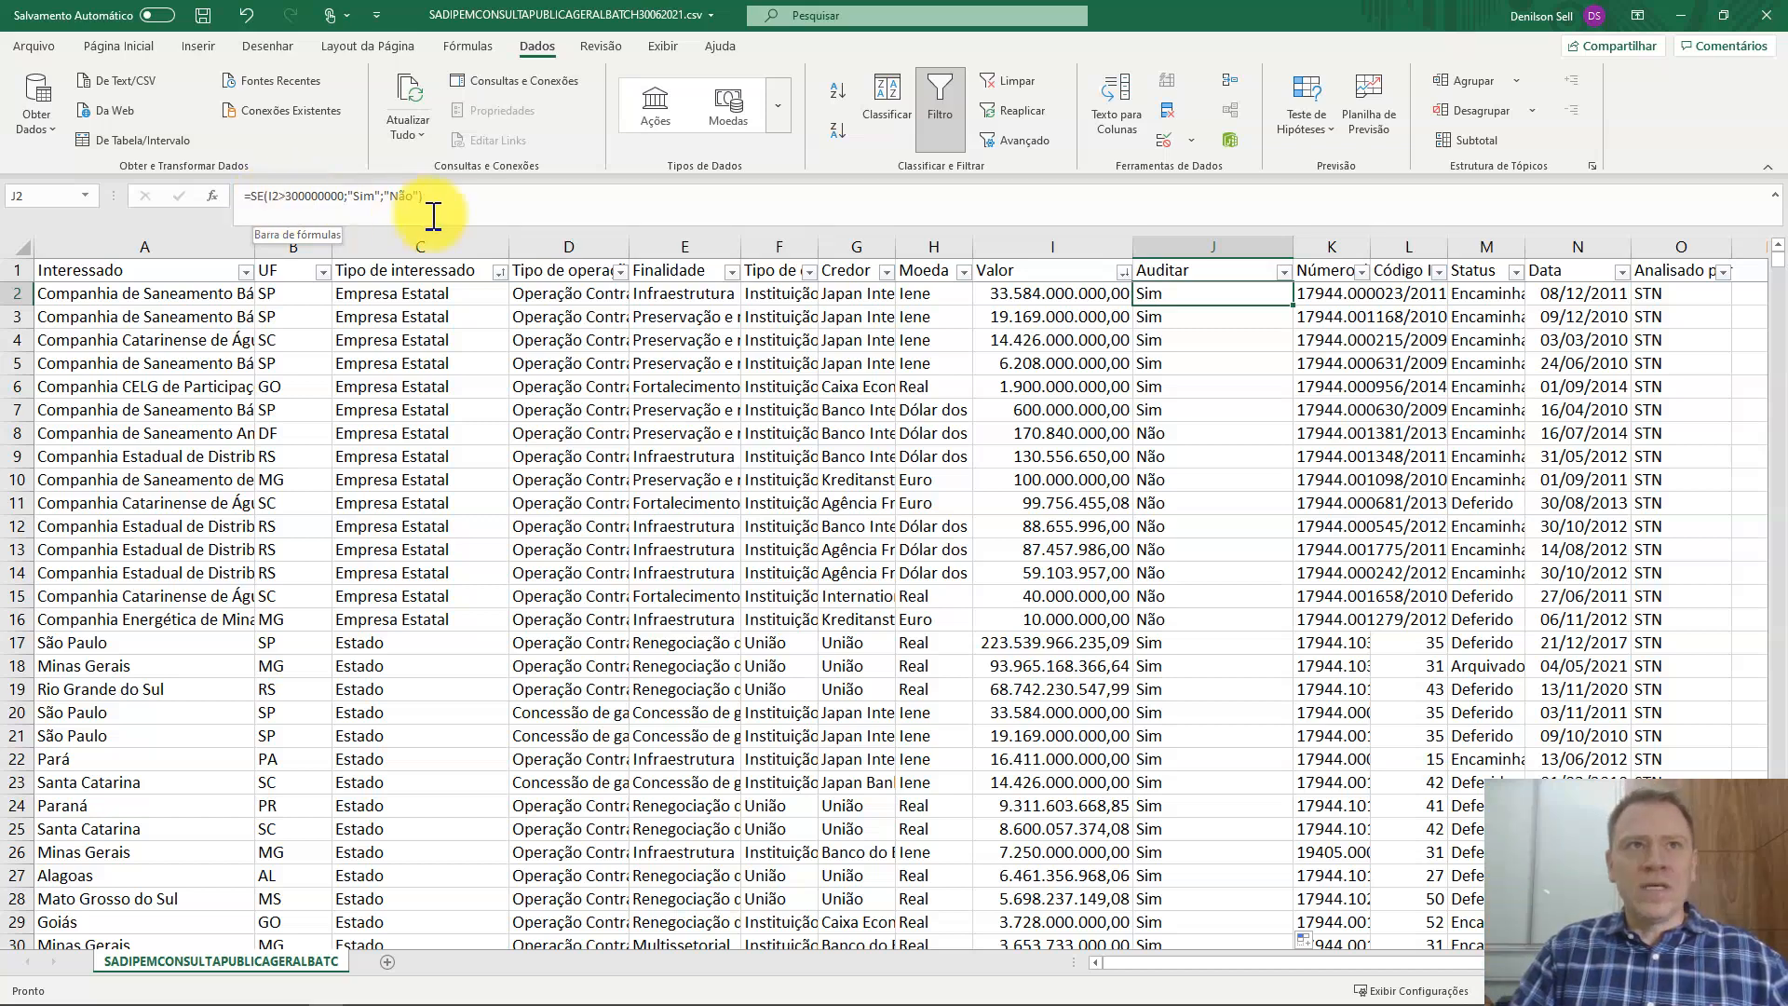
drag(447, 191, 279, 191)
key(BackSpace)
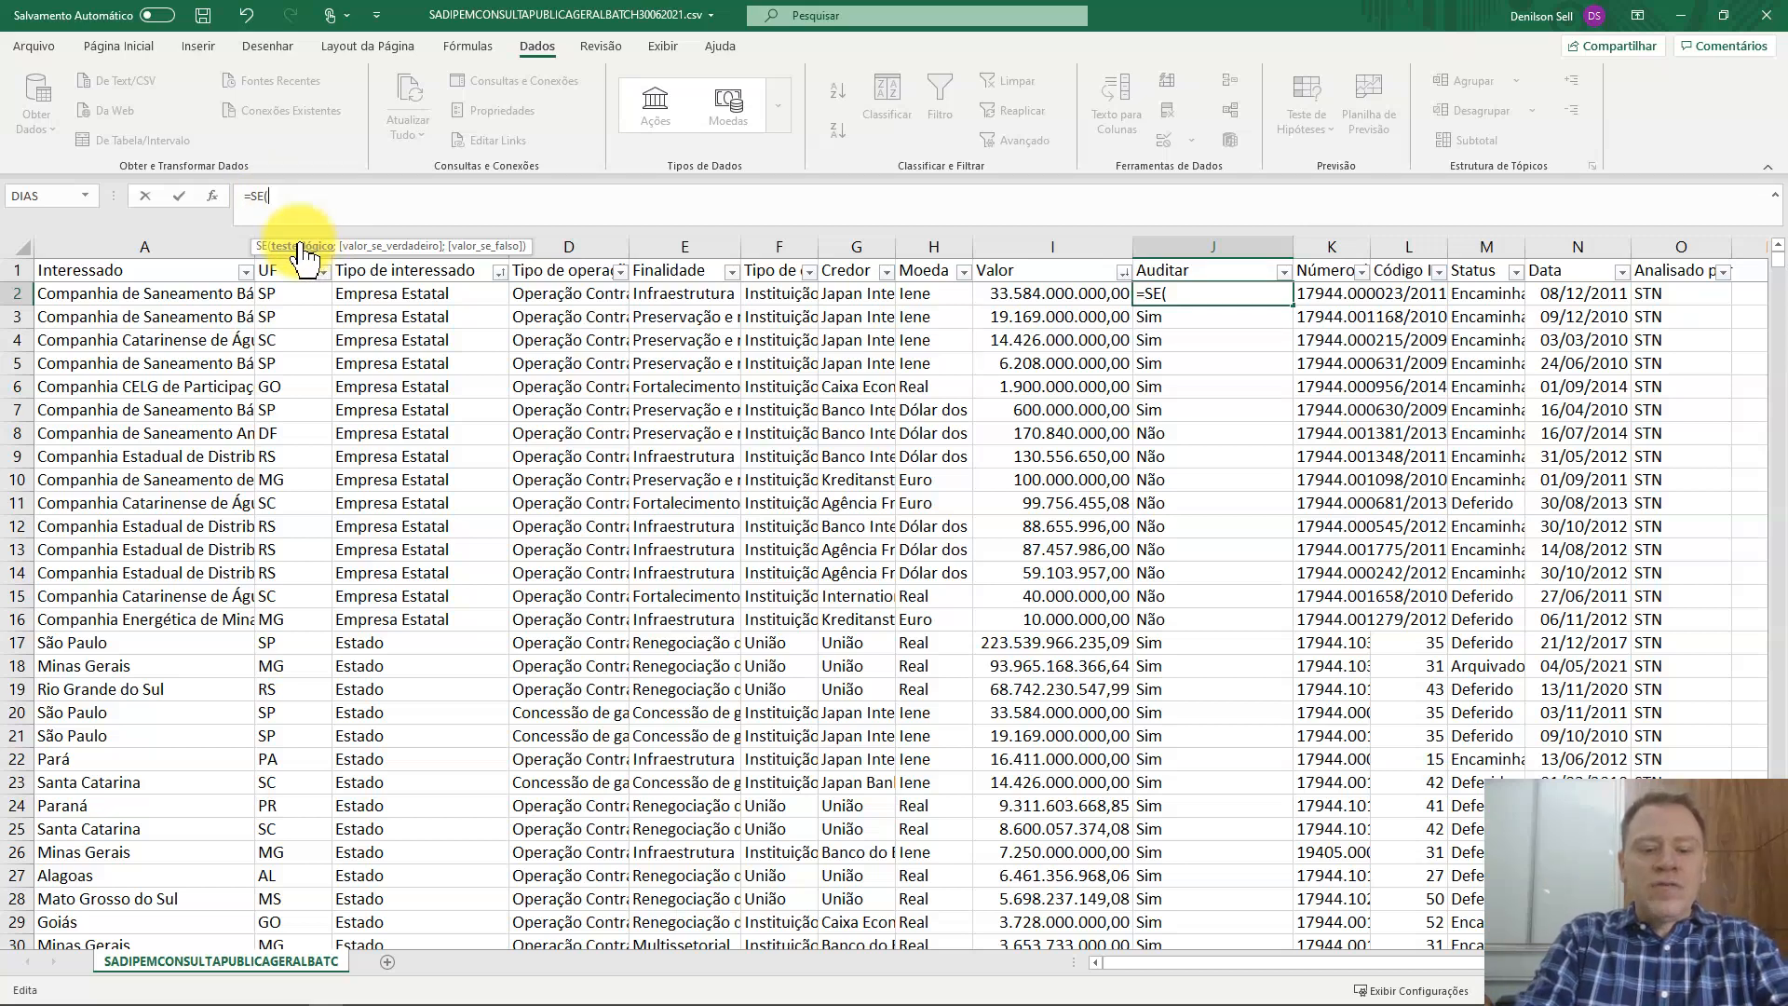
text(E)
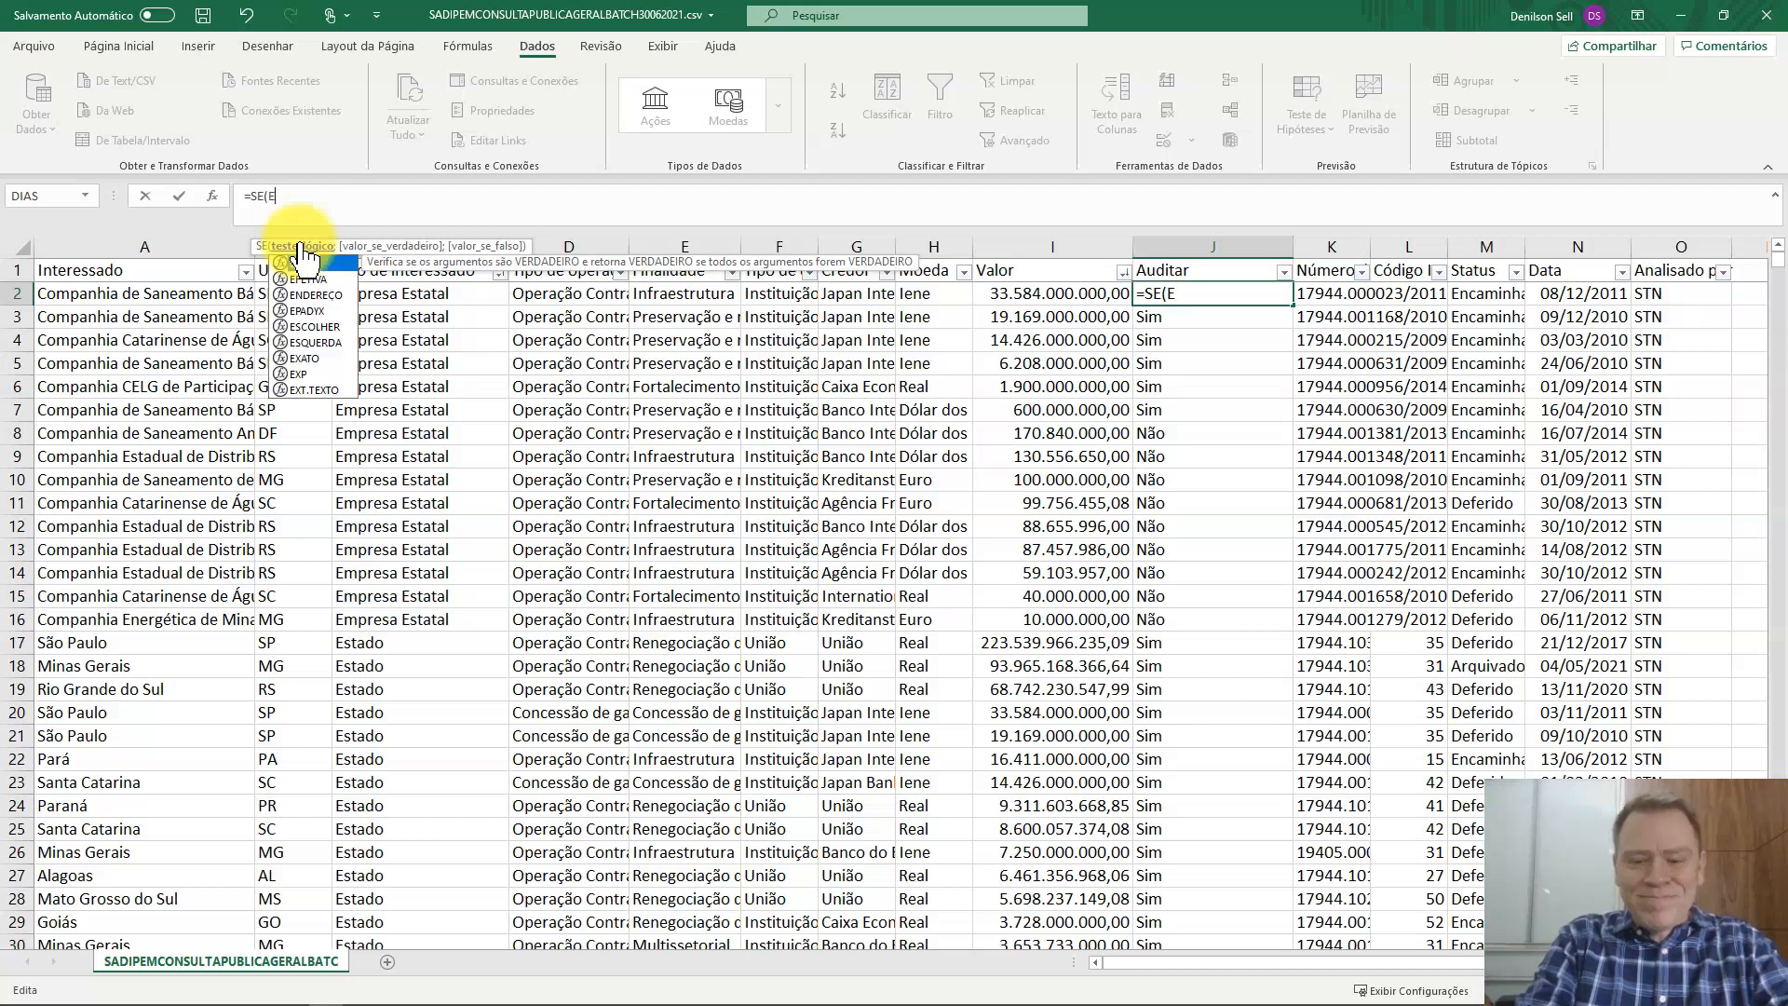
text(()
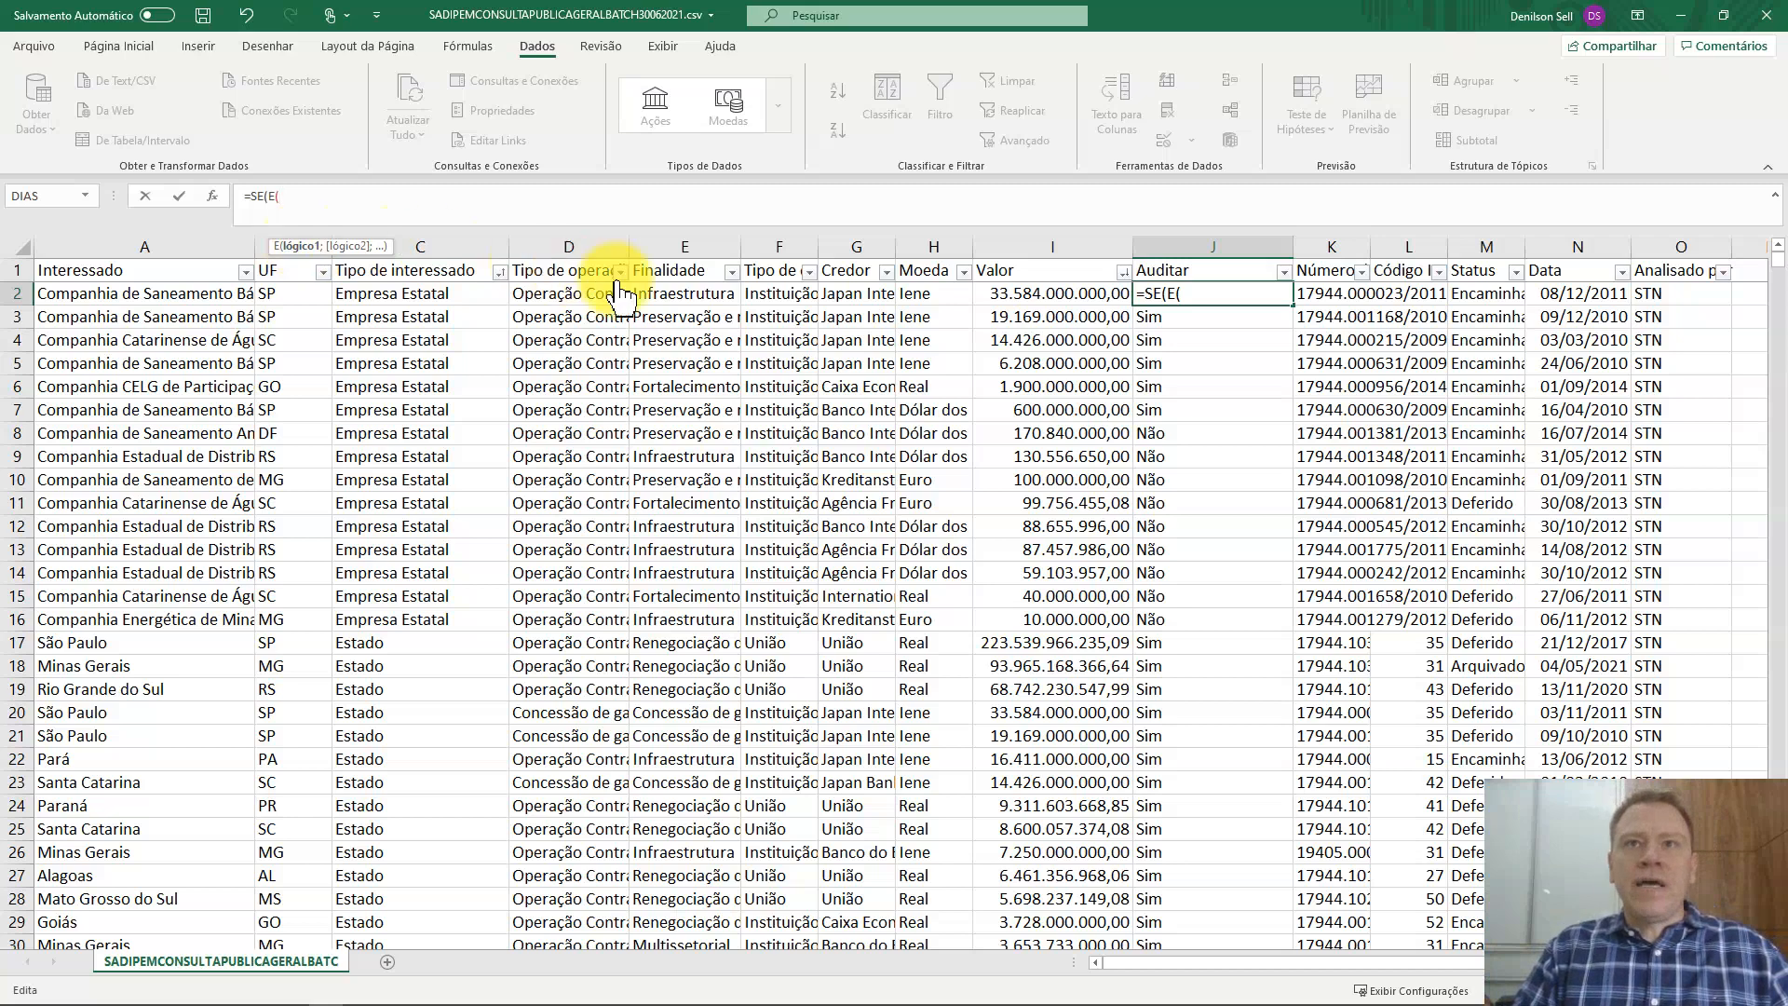
click(992, 294)
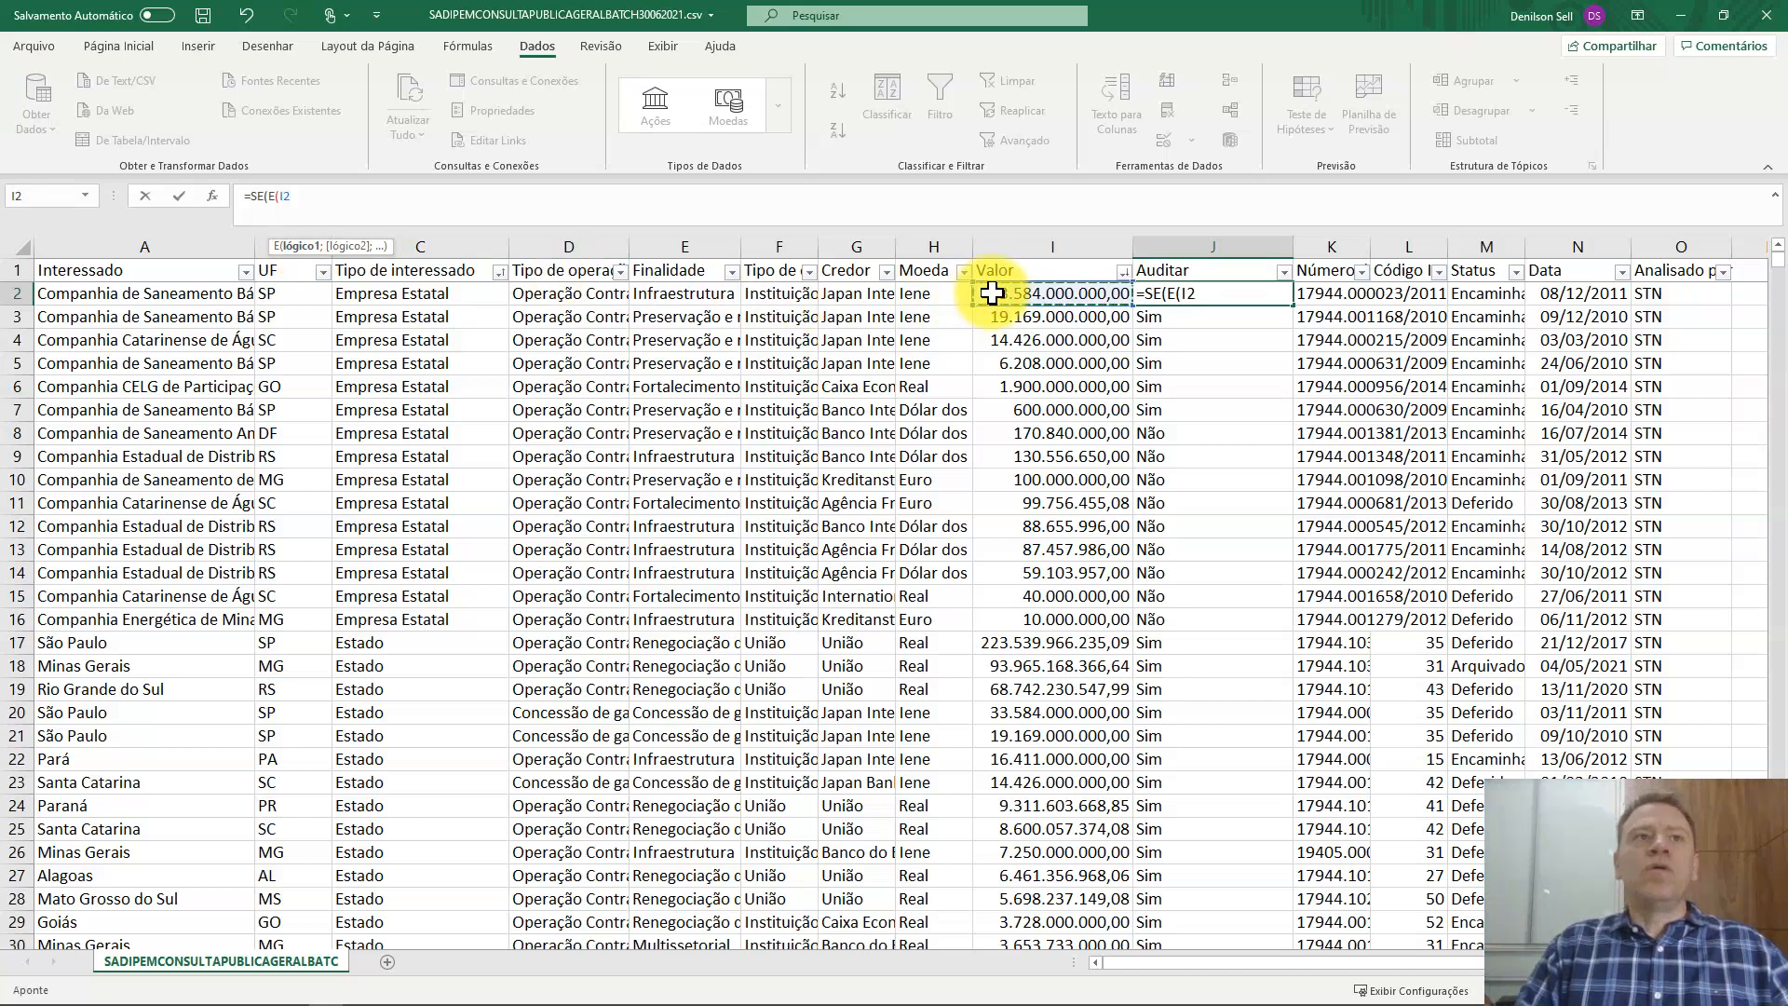
text(>)
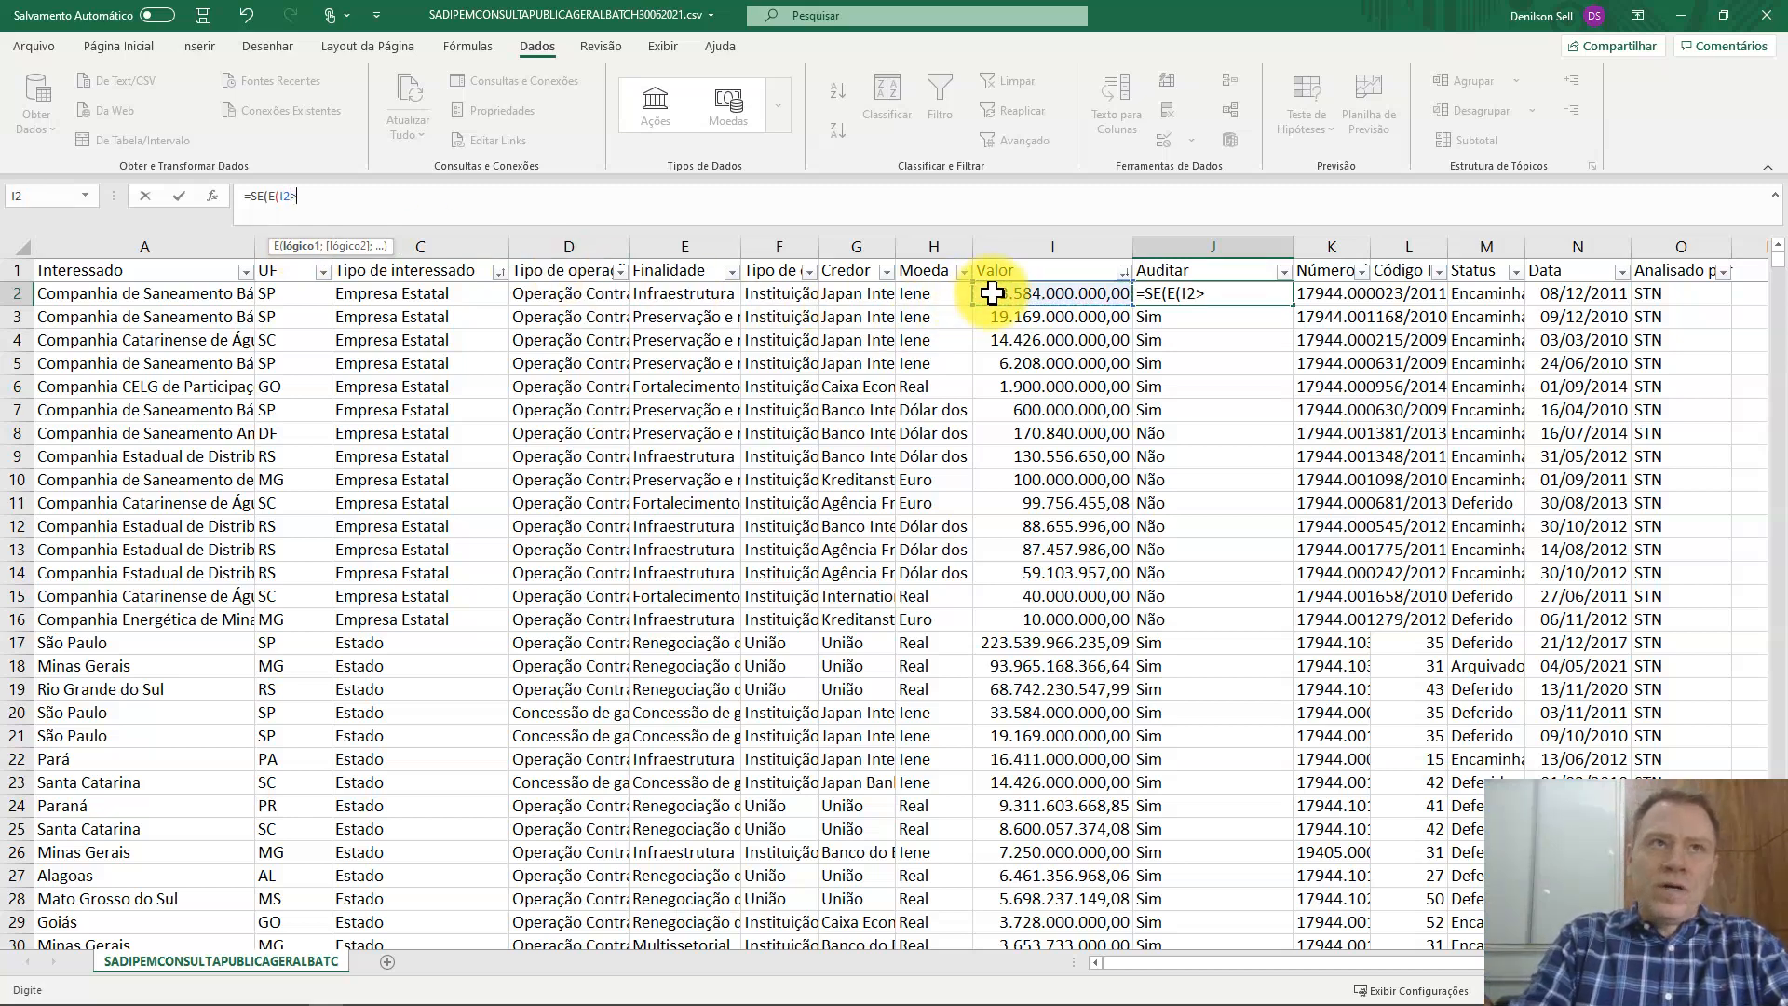
text(300)
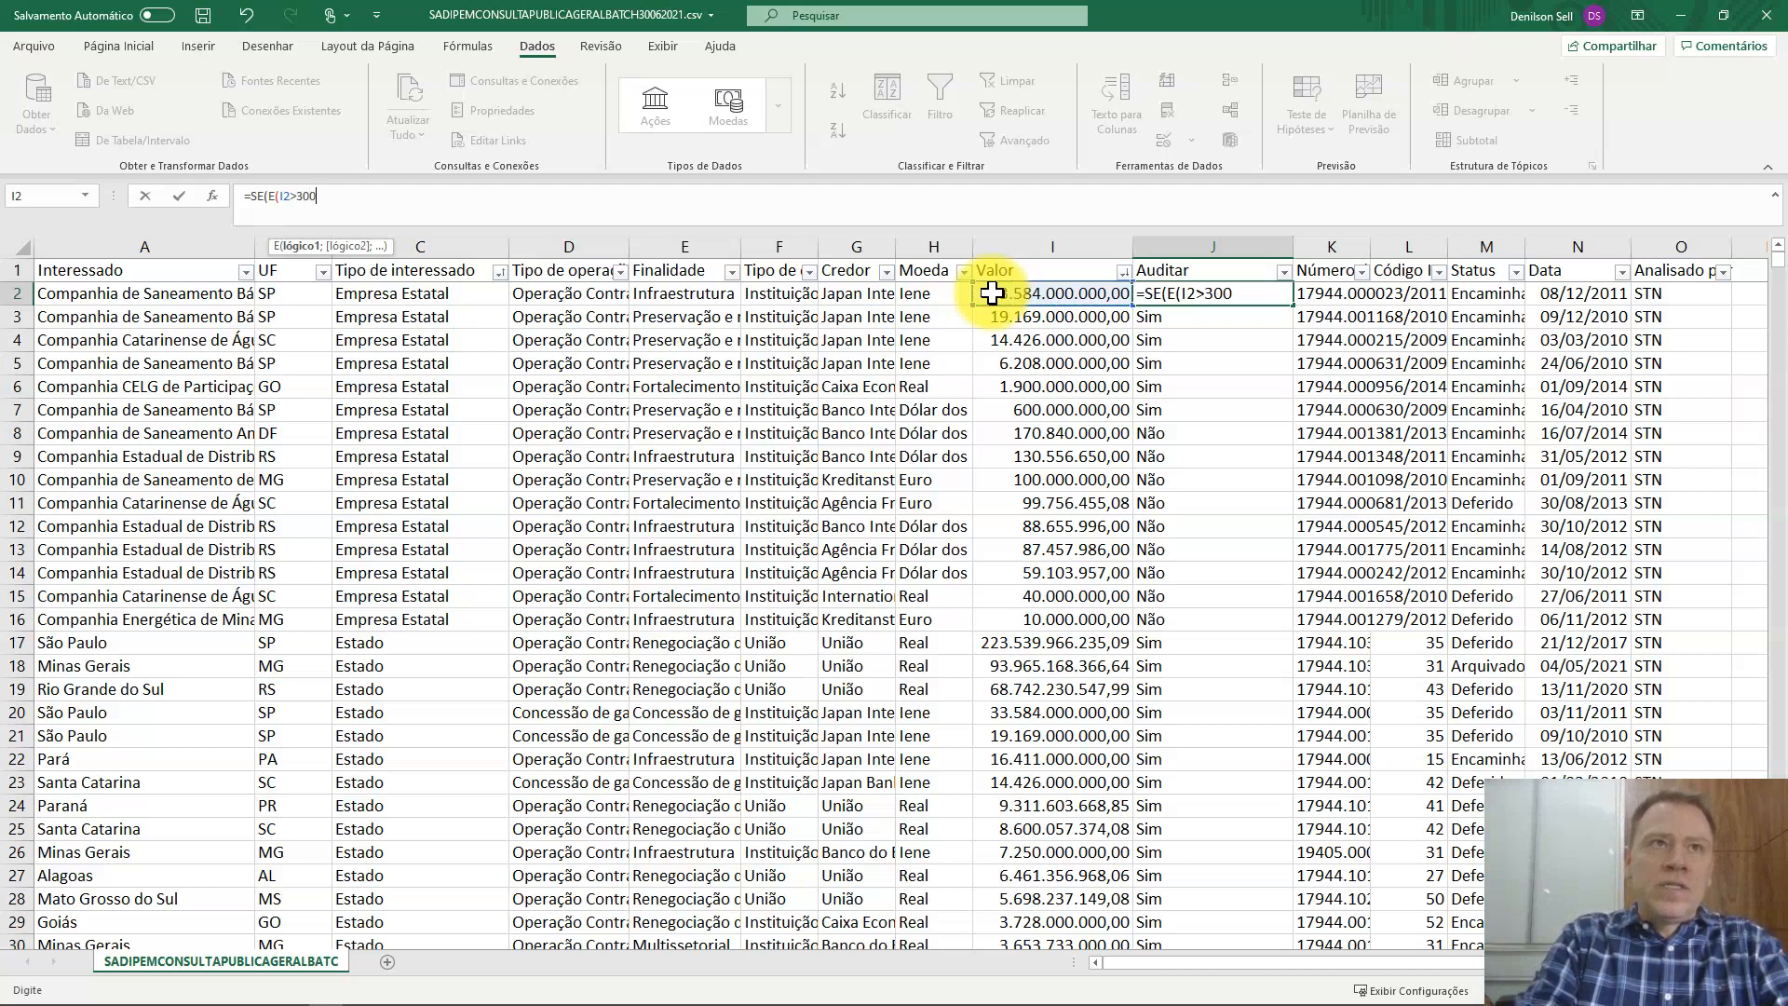
text(000000)
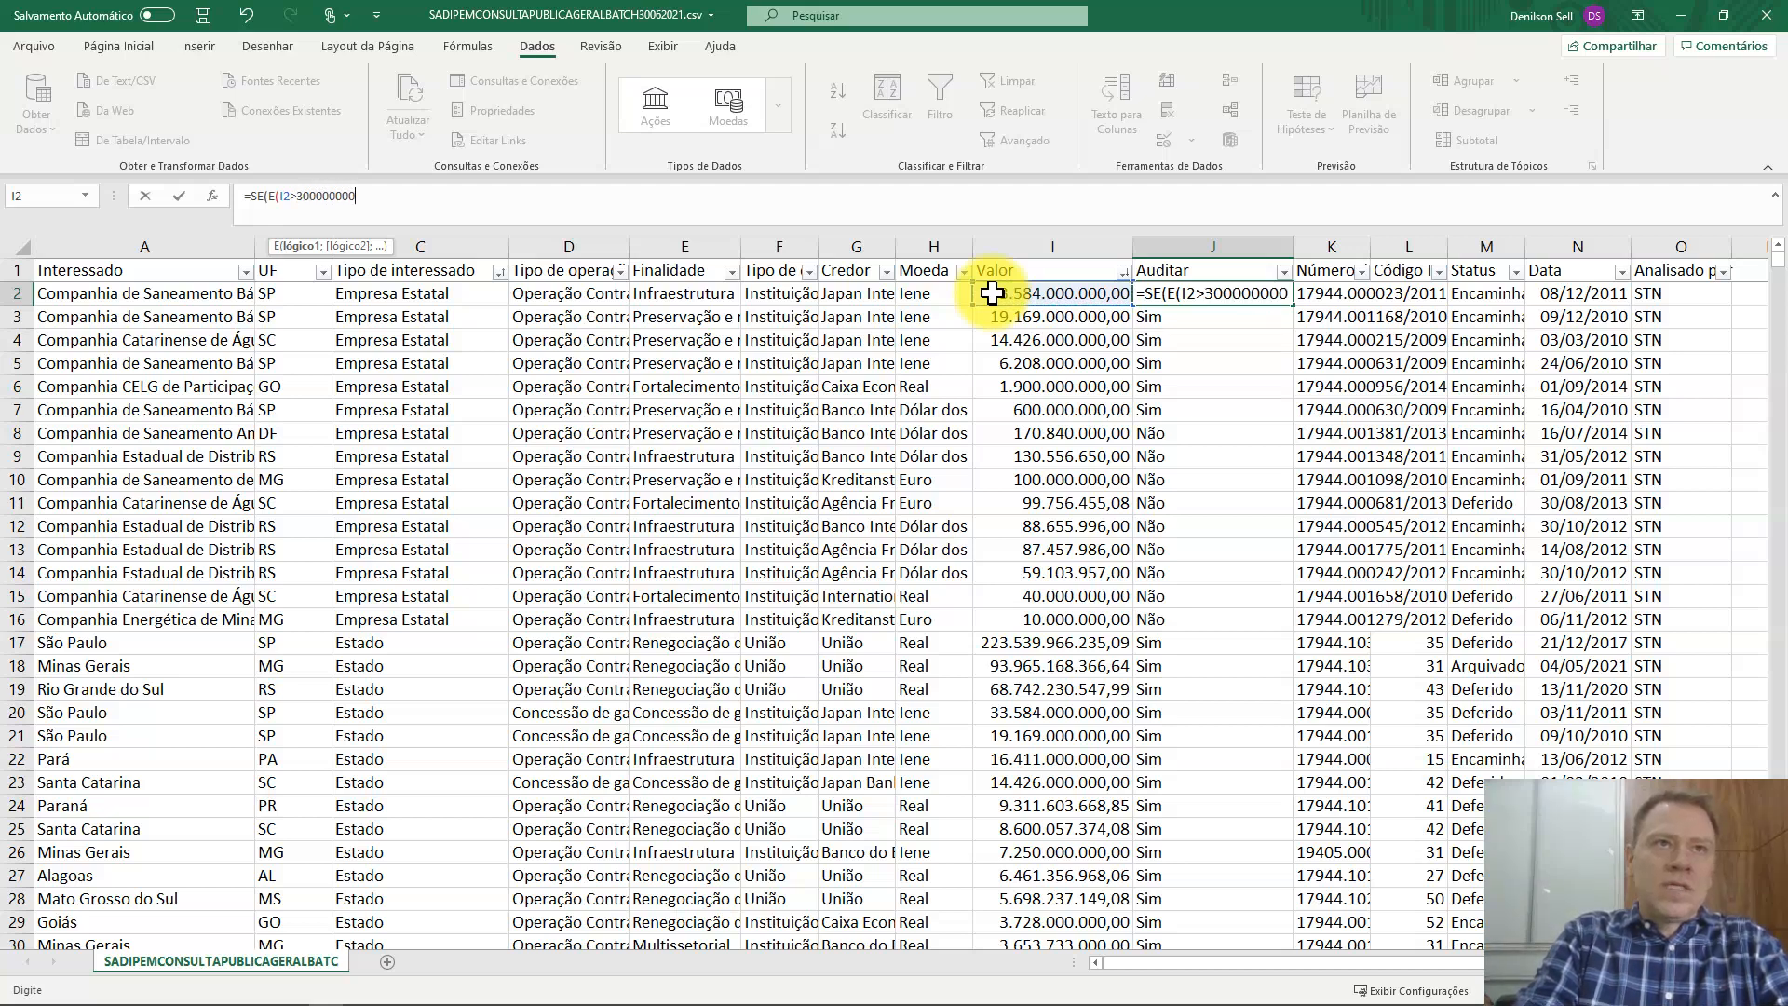
text(;)
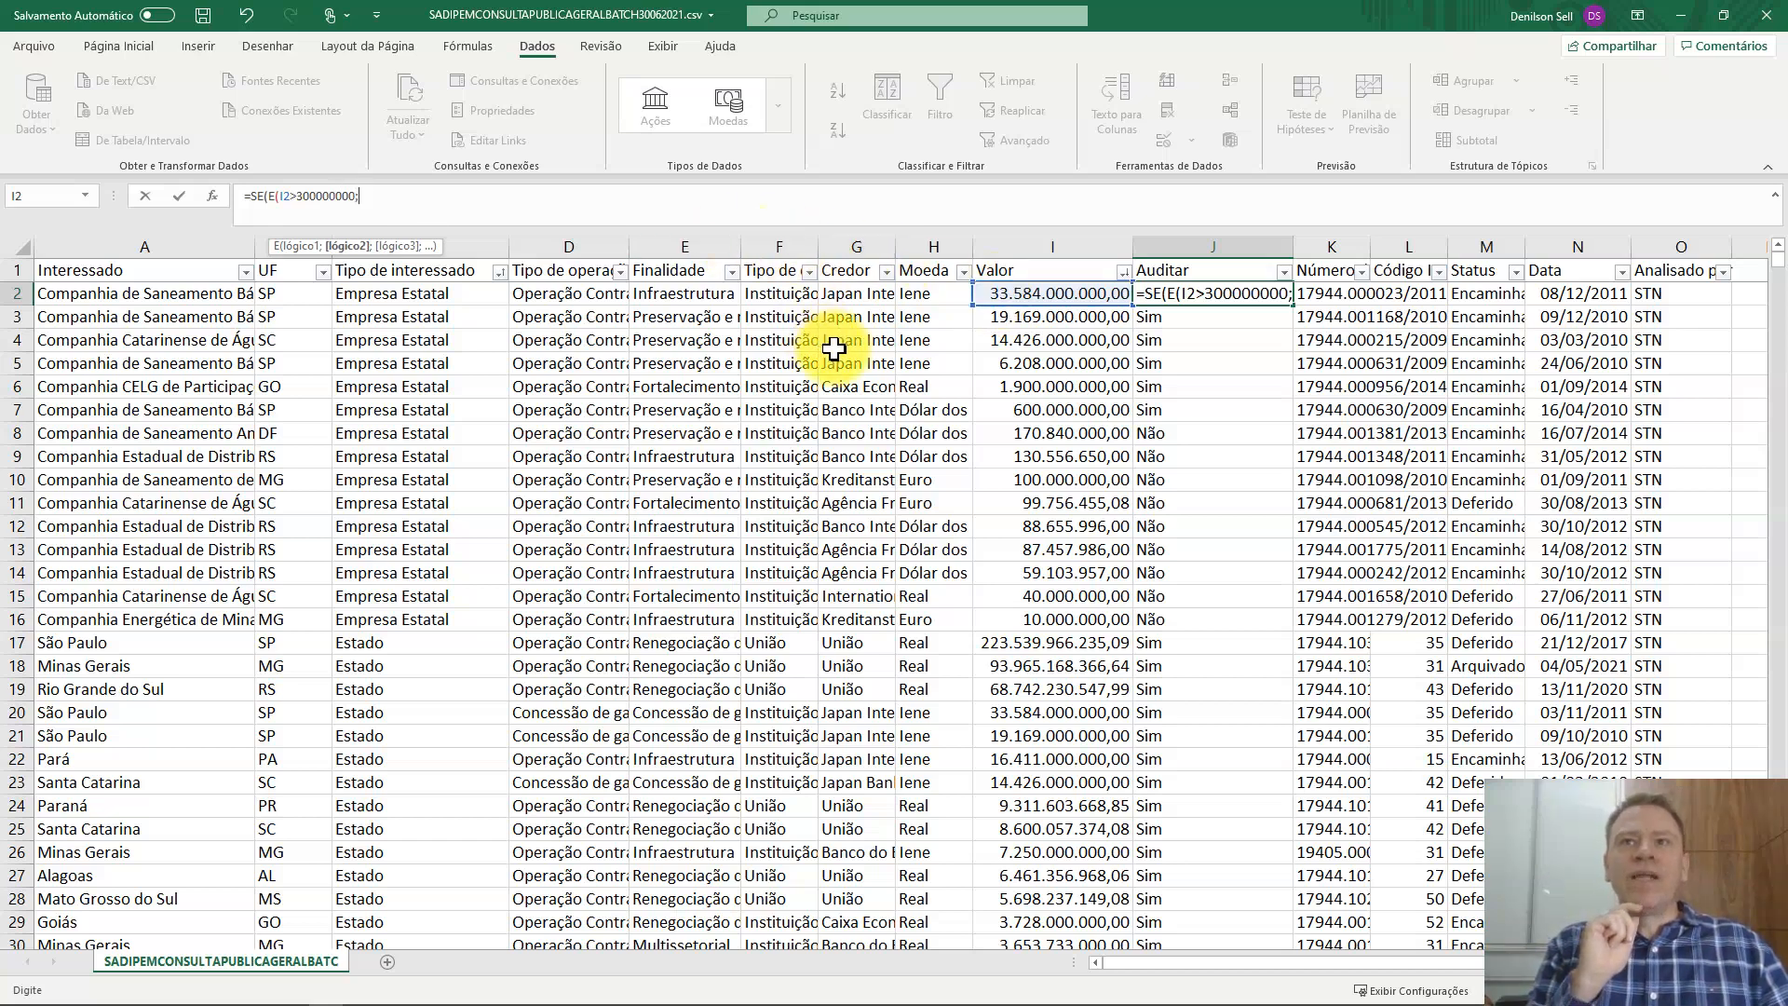
Step: Add C2="Município" as the second condition of the E function and close its parenthesis
click(397, 295)
text(=)
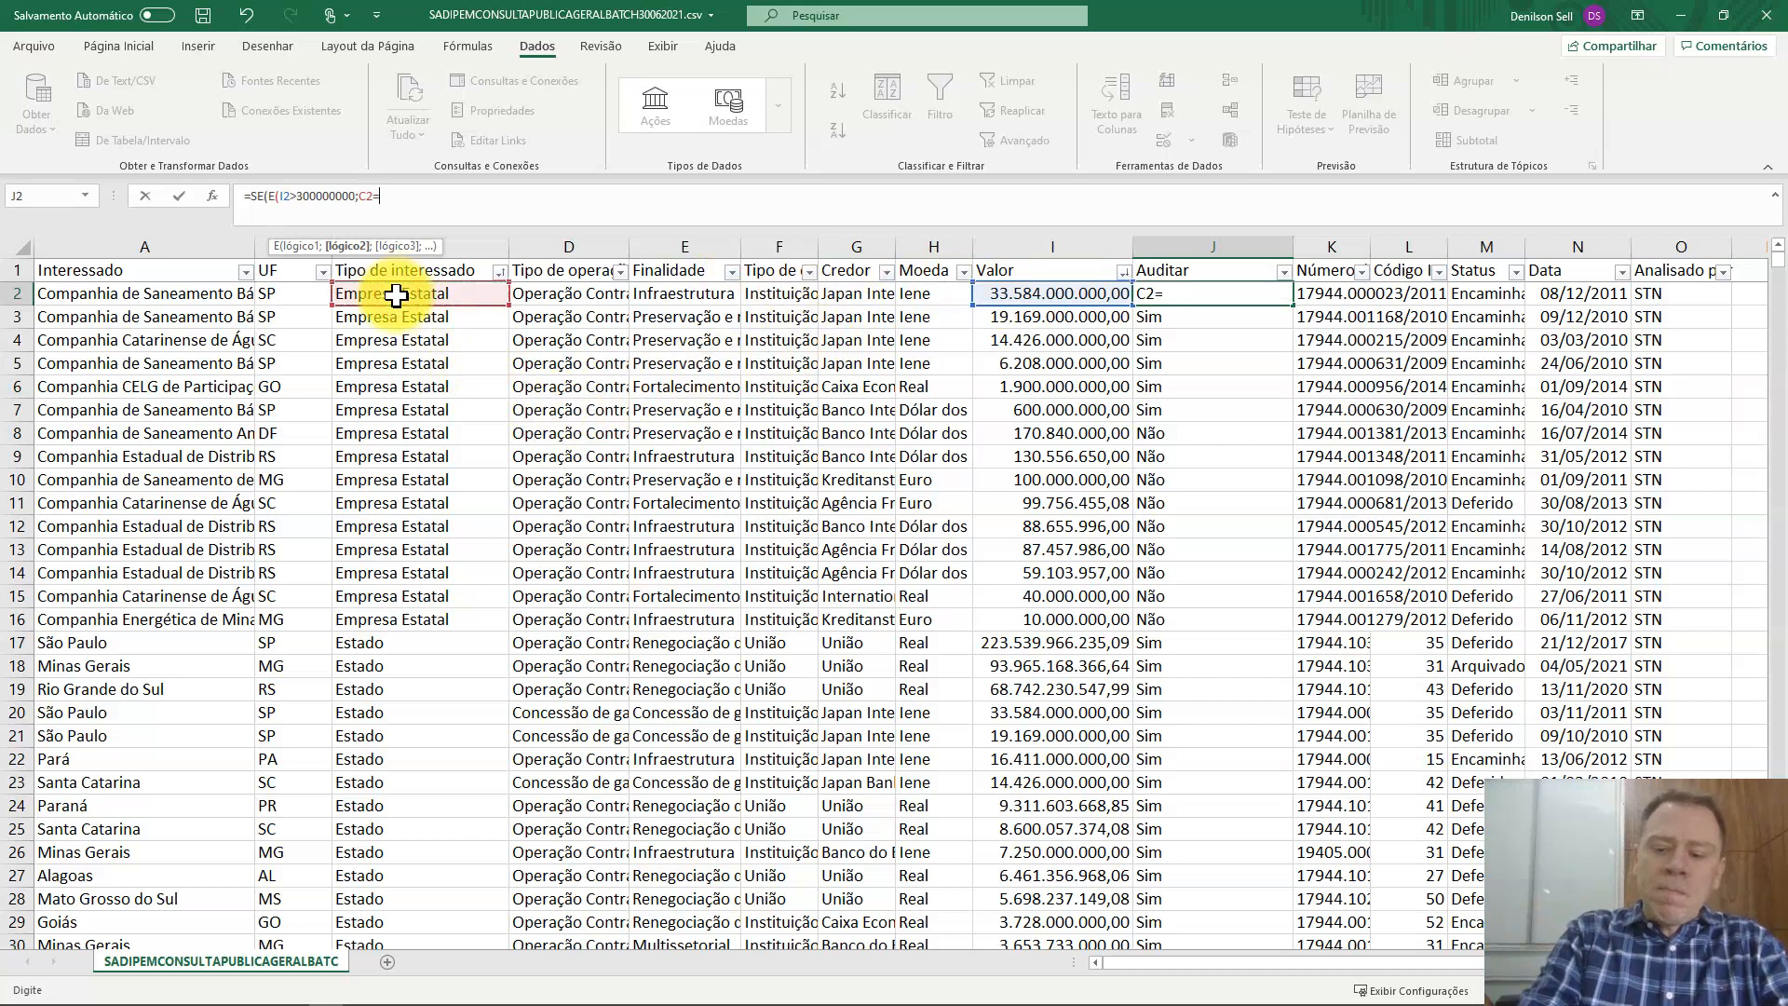
text("mUNI)
key(BackSpace)
key(BackSpace)
key(BackSpace)
key(BackSpace)
text(Município)
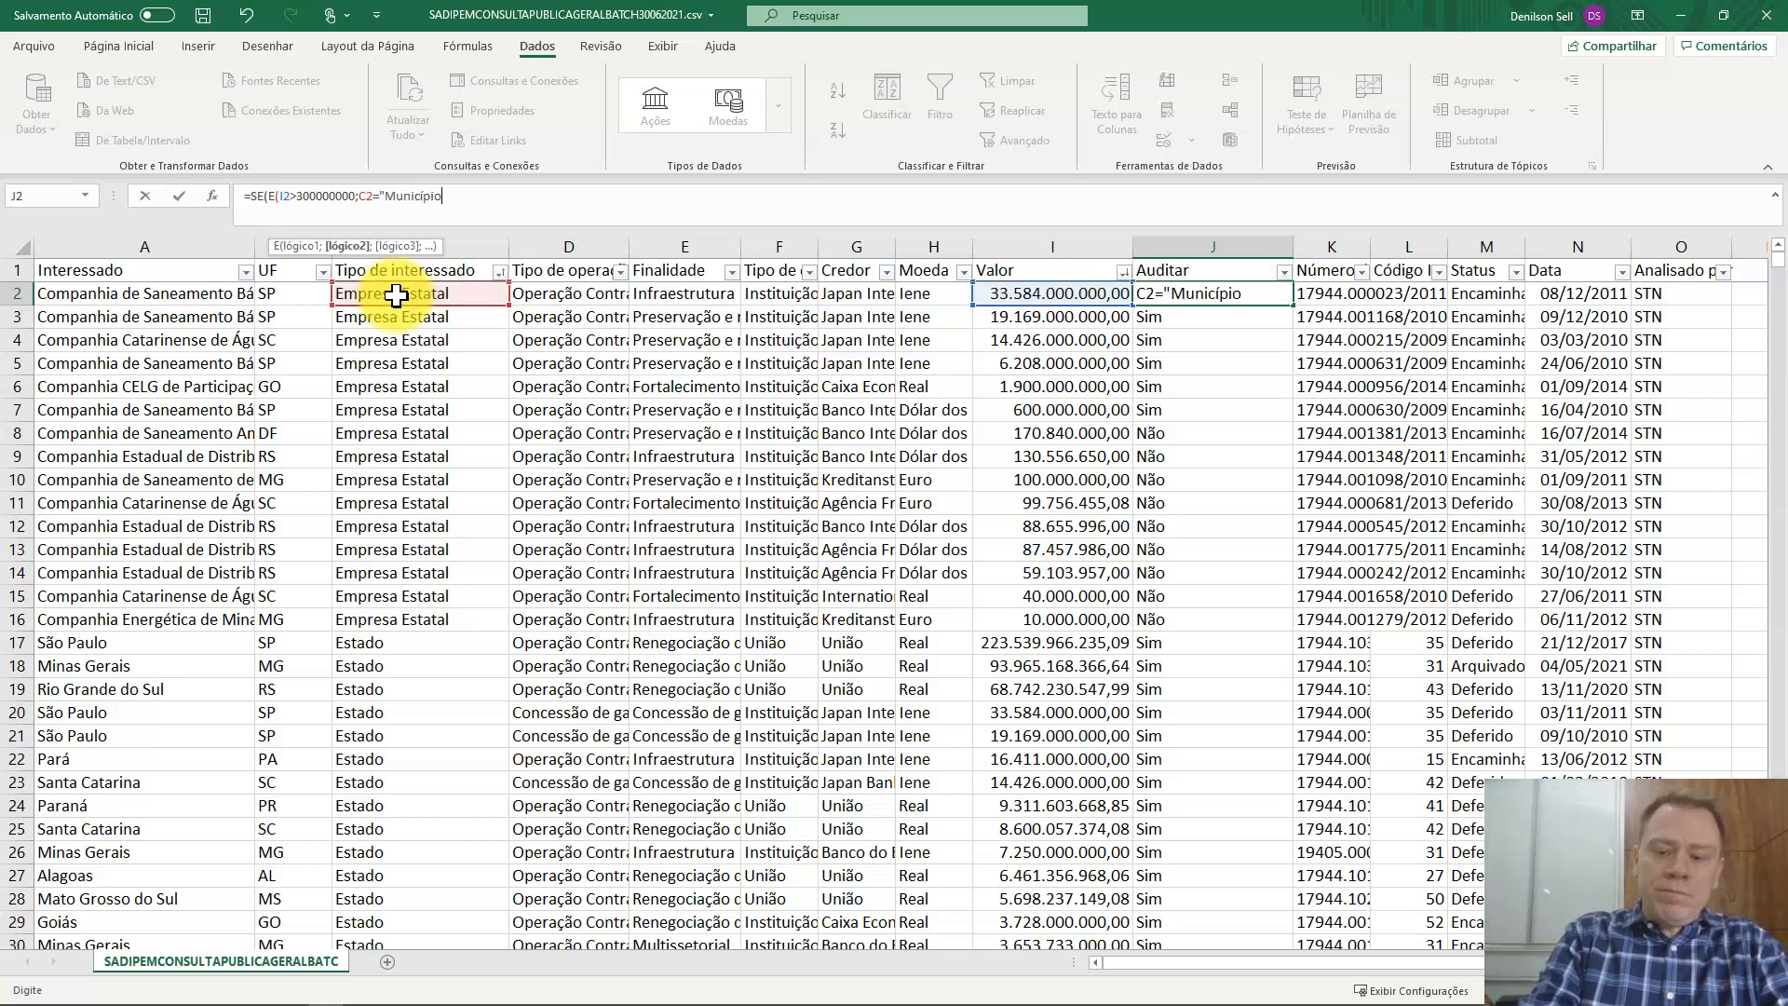
text(")
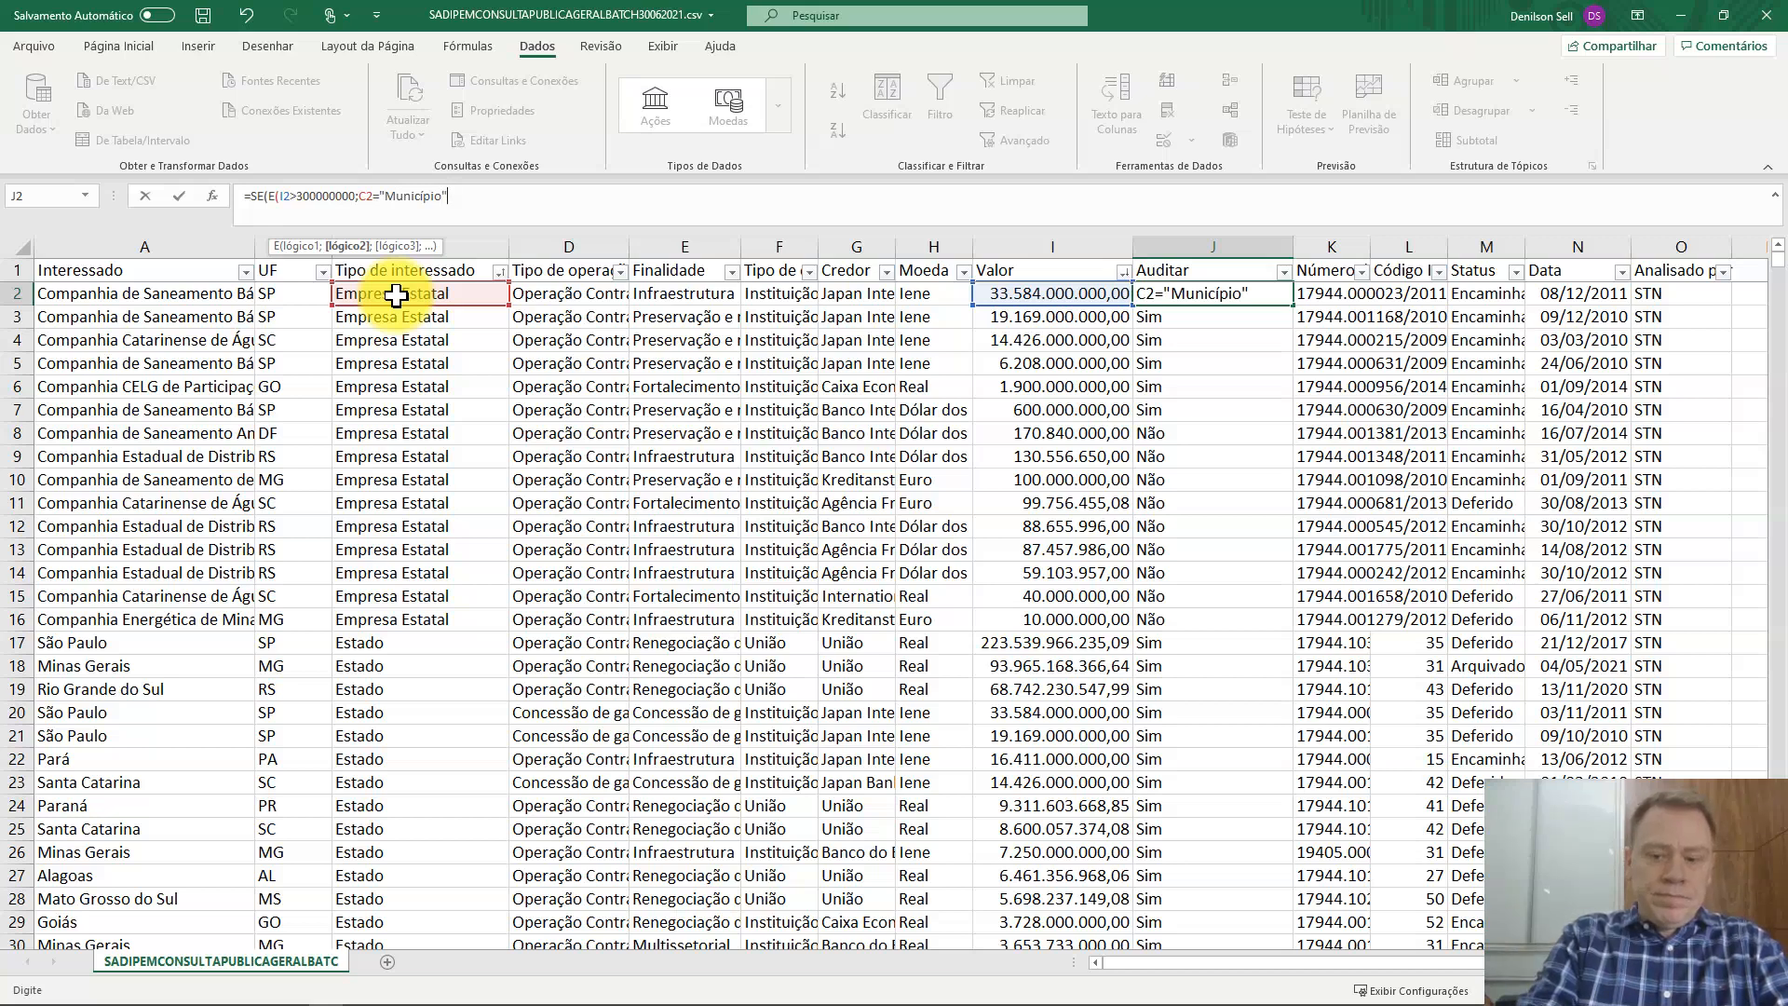
text())
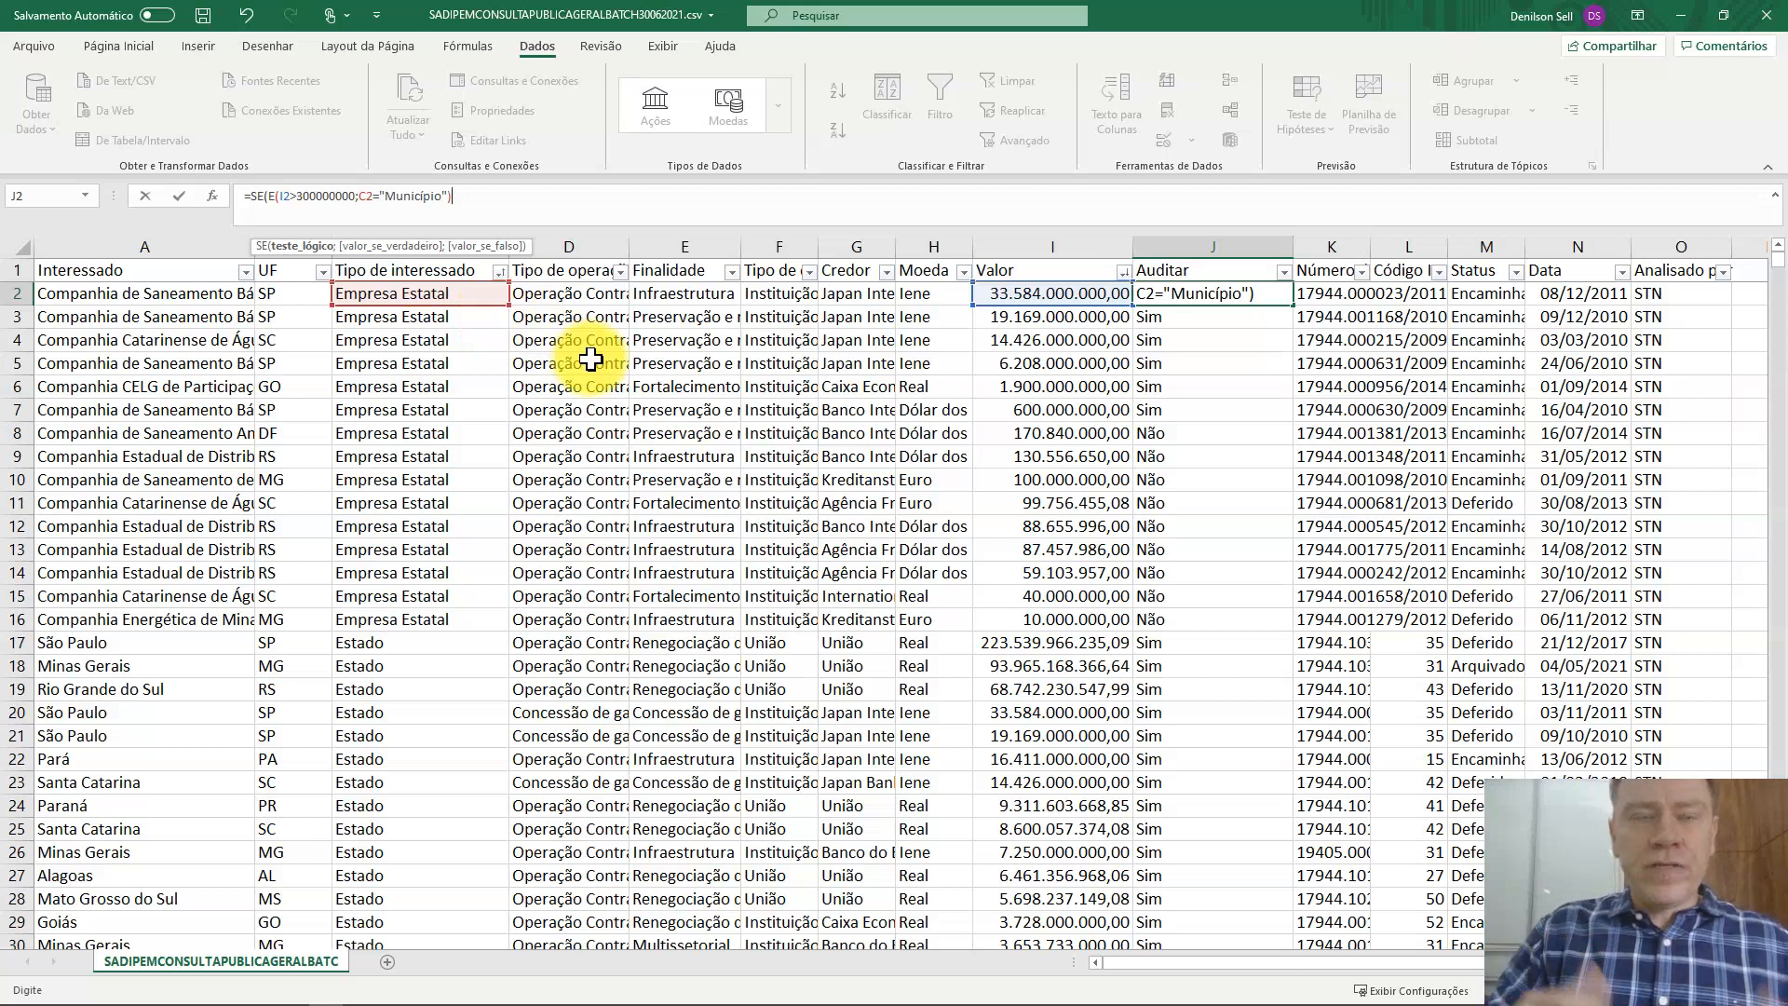
Step: Complete the SE formula in J2 to return "Sim" when both conditions hold and "Não" otherwise, and enter it
text(;)
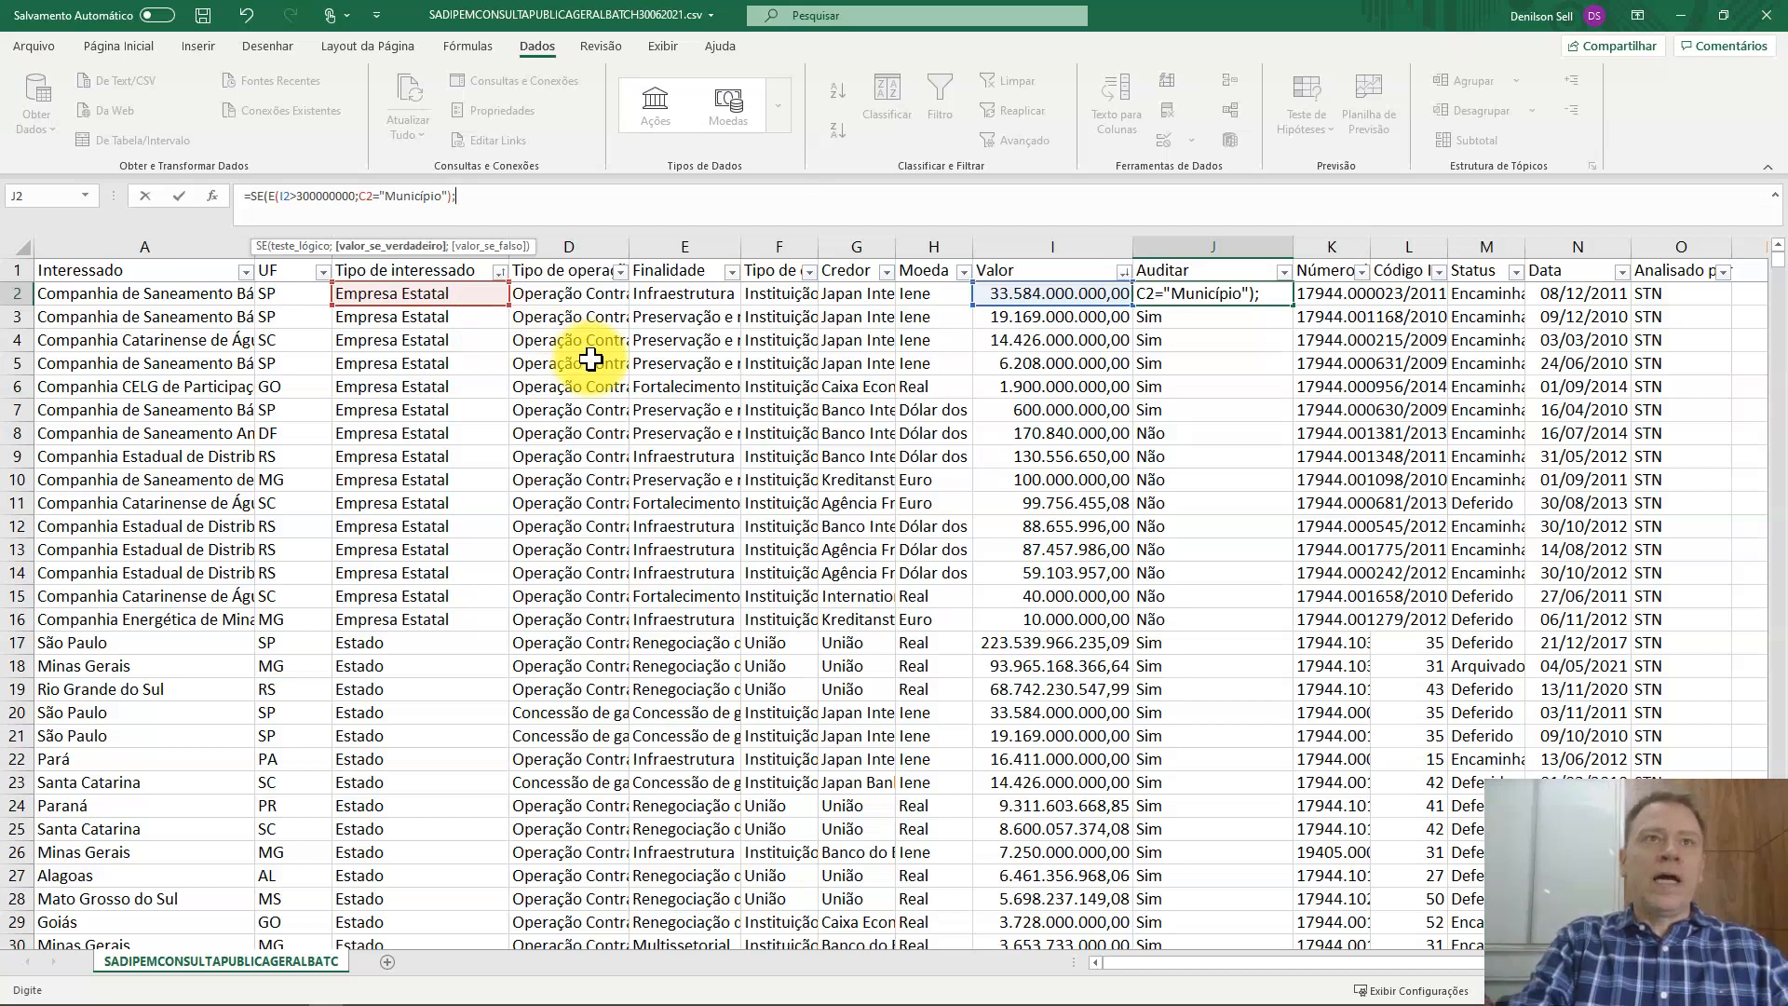
text("Sim)
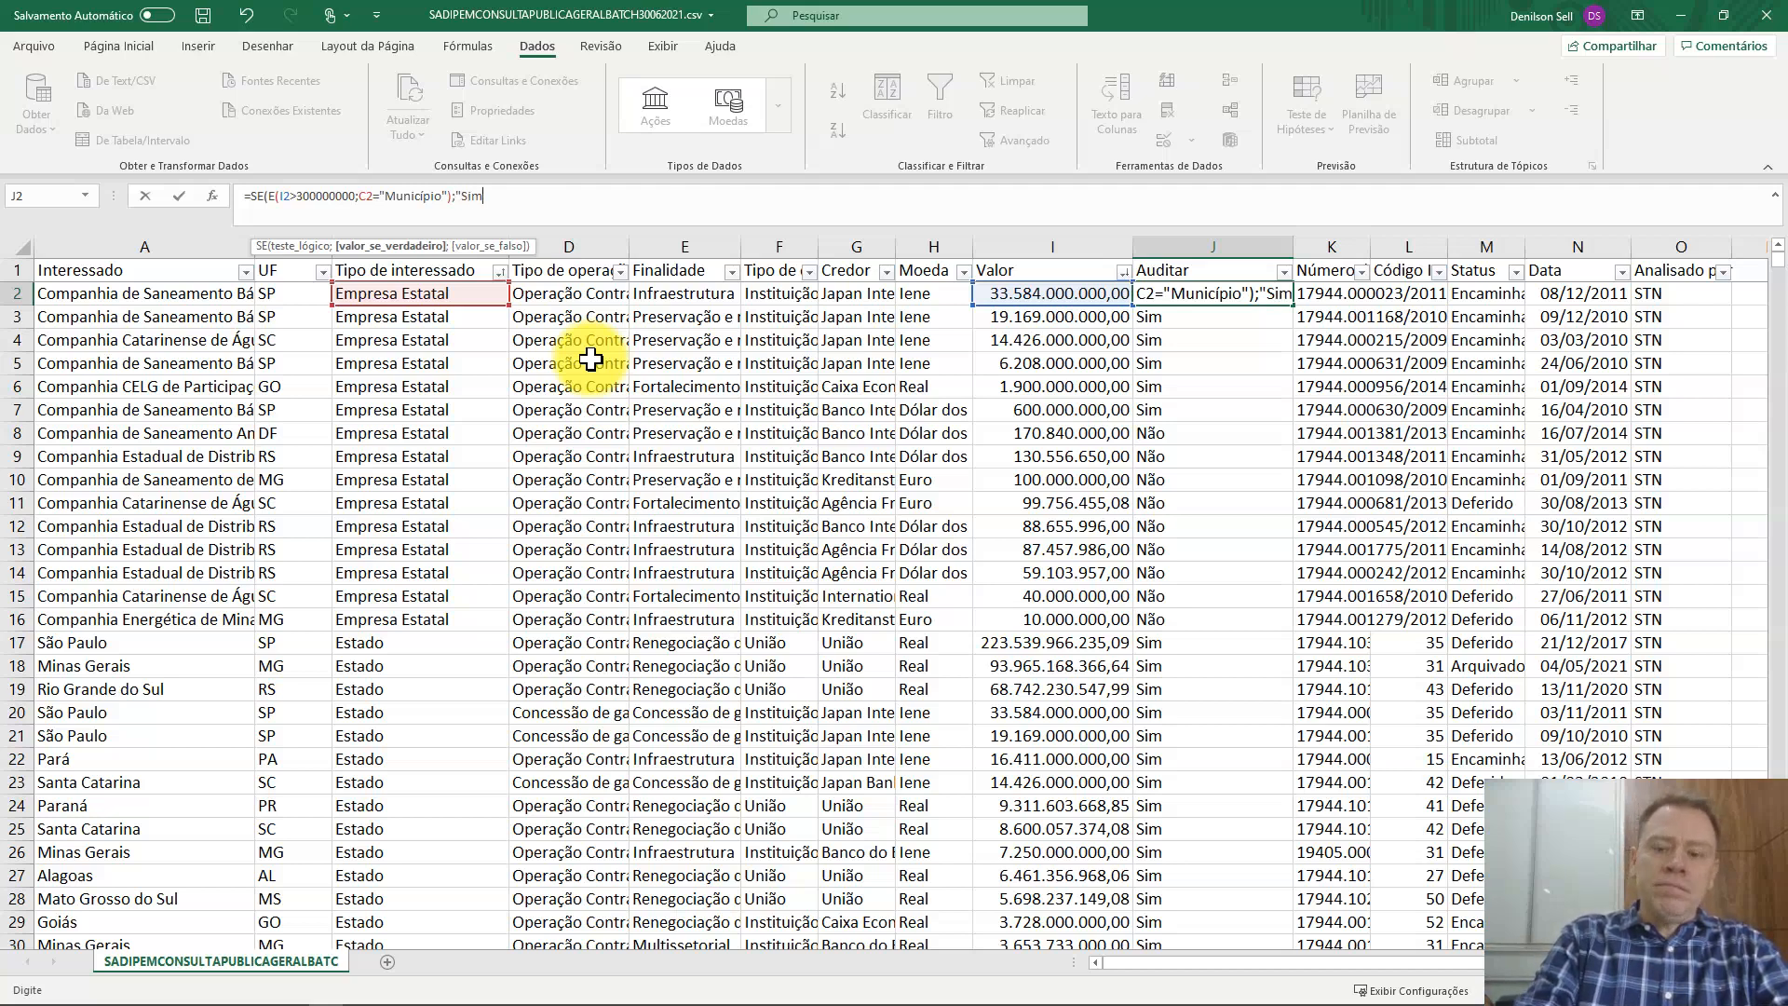
text(";)
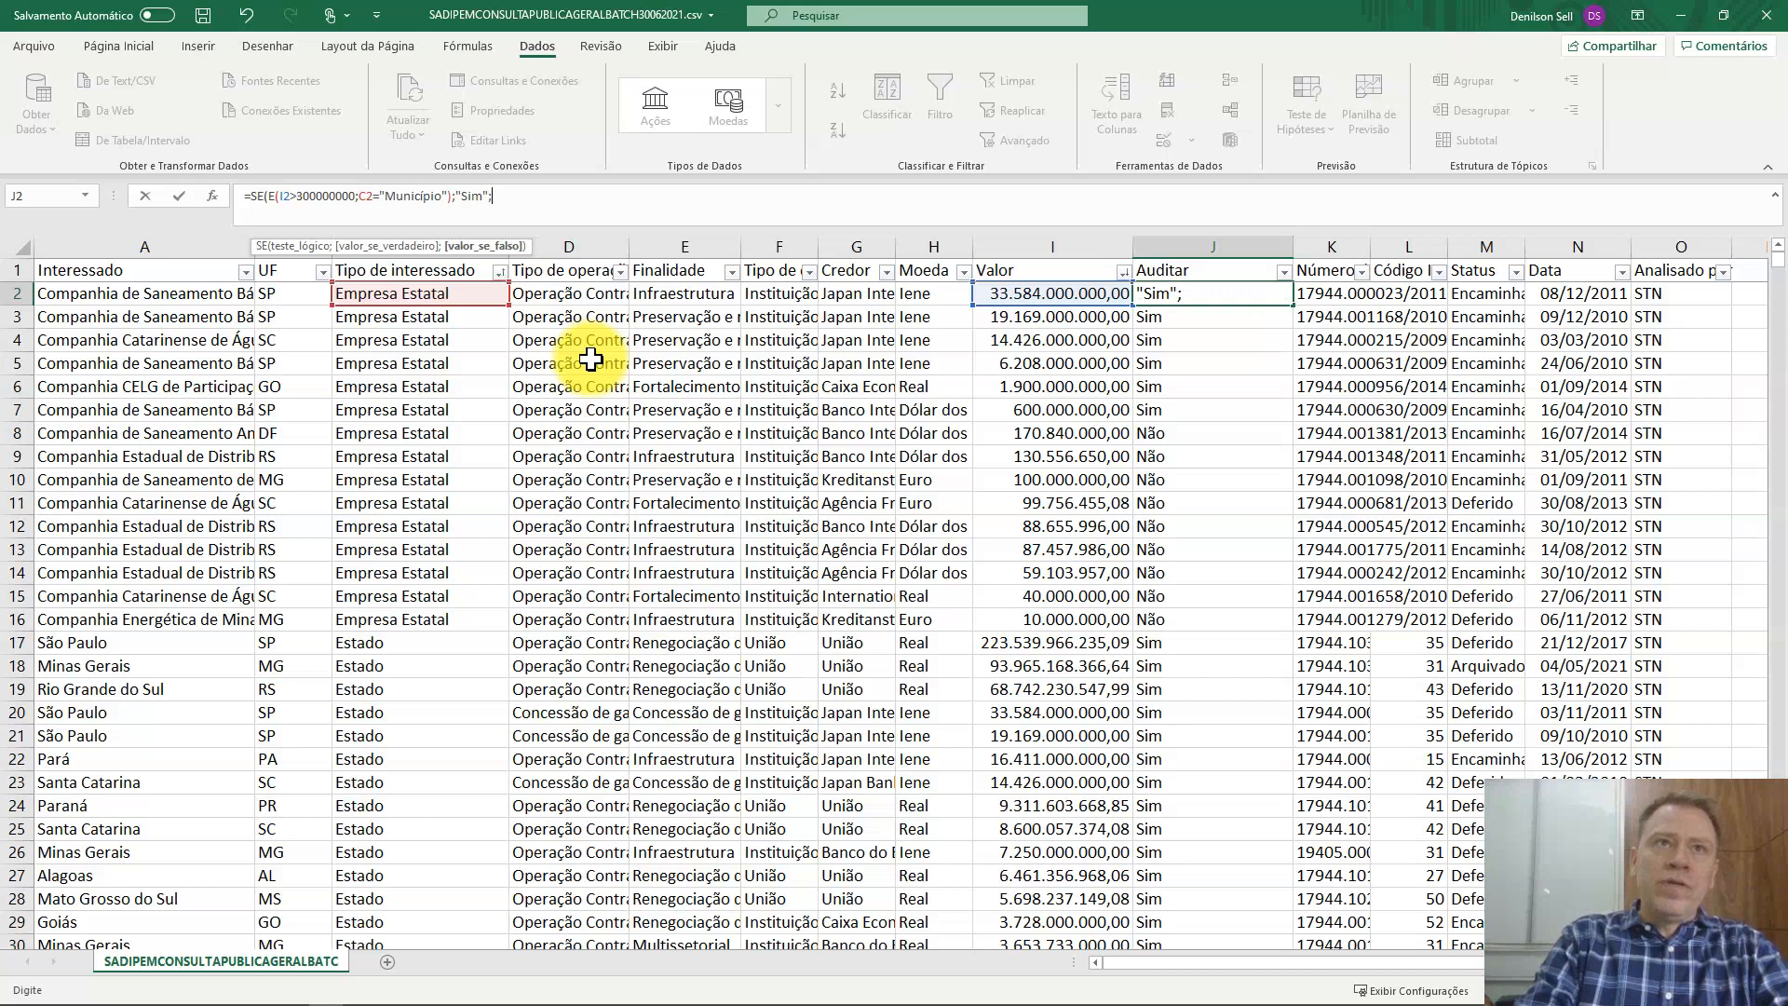
text(")
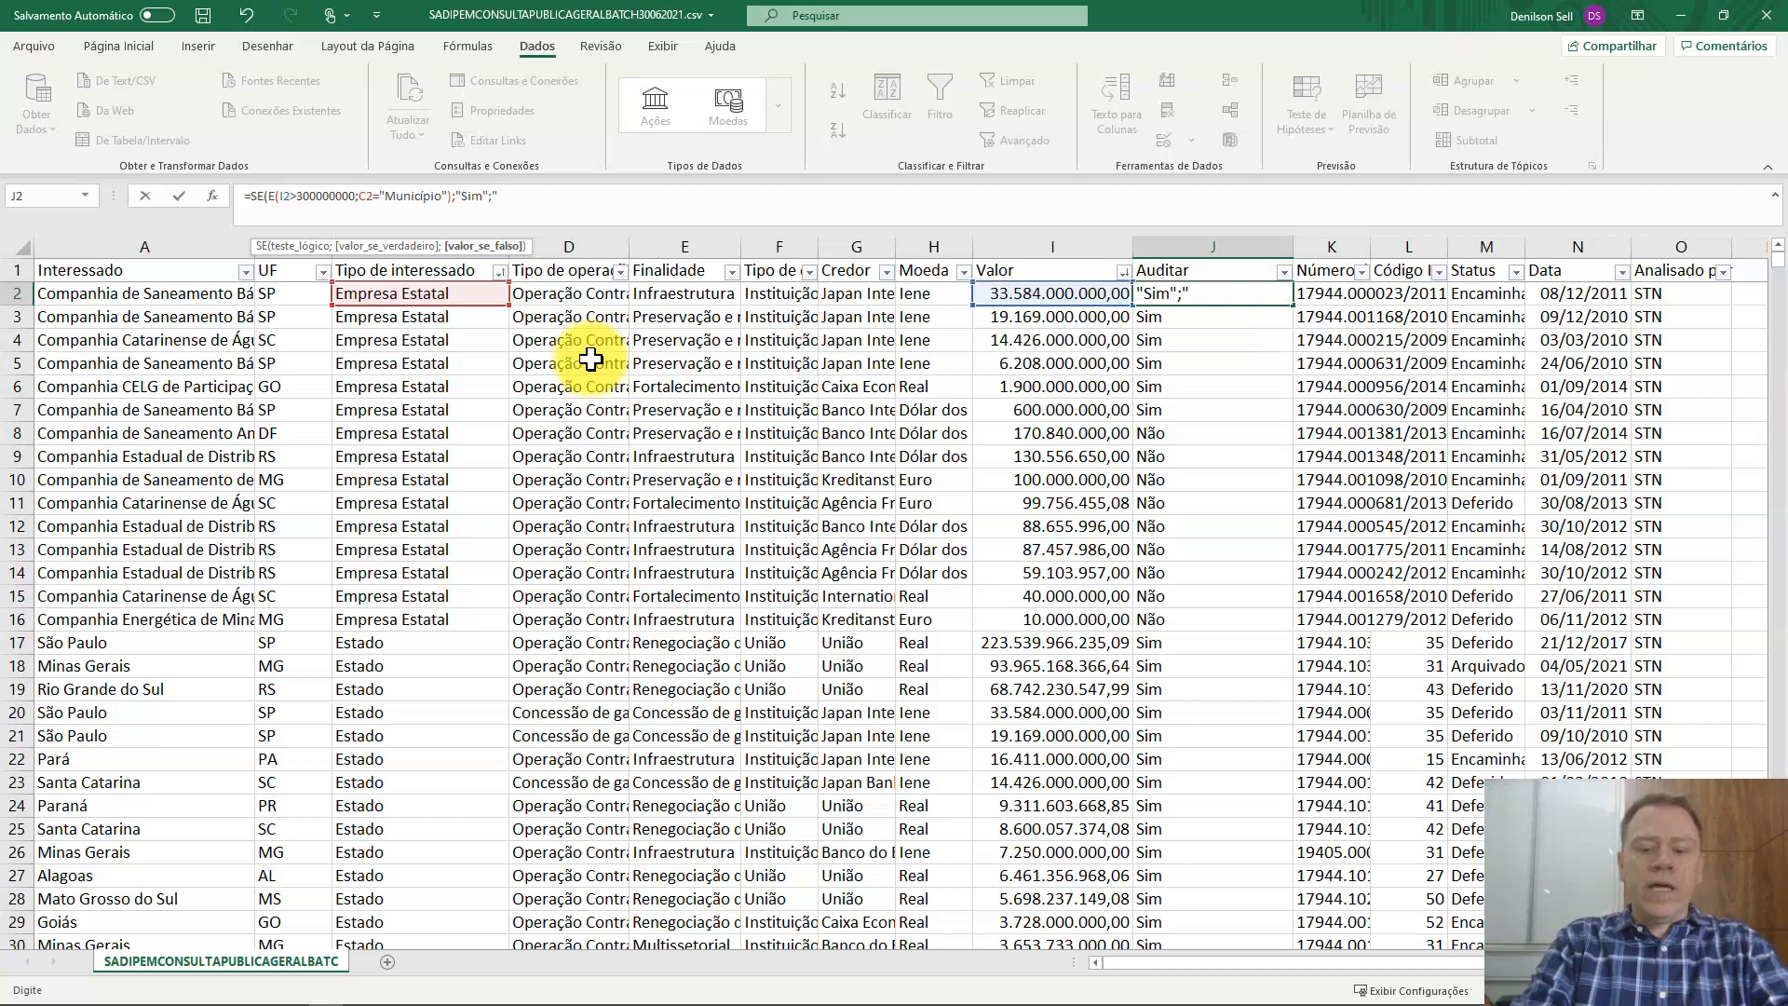
text(Não)
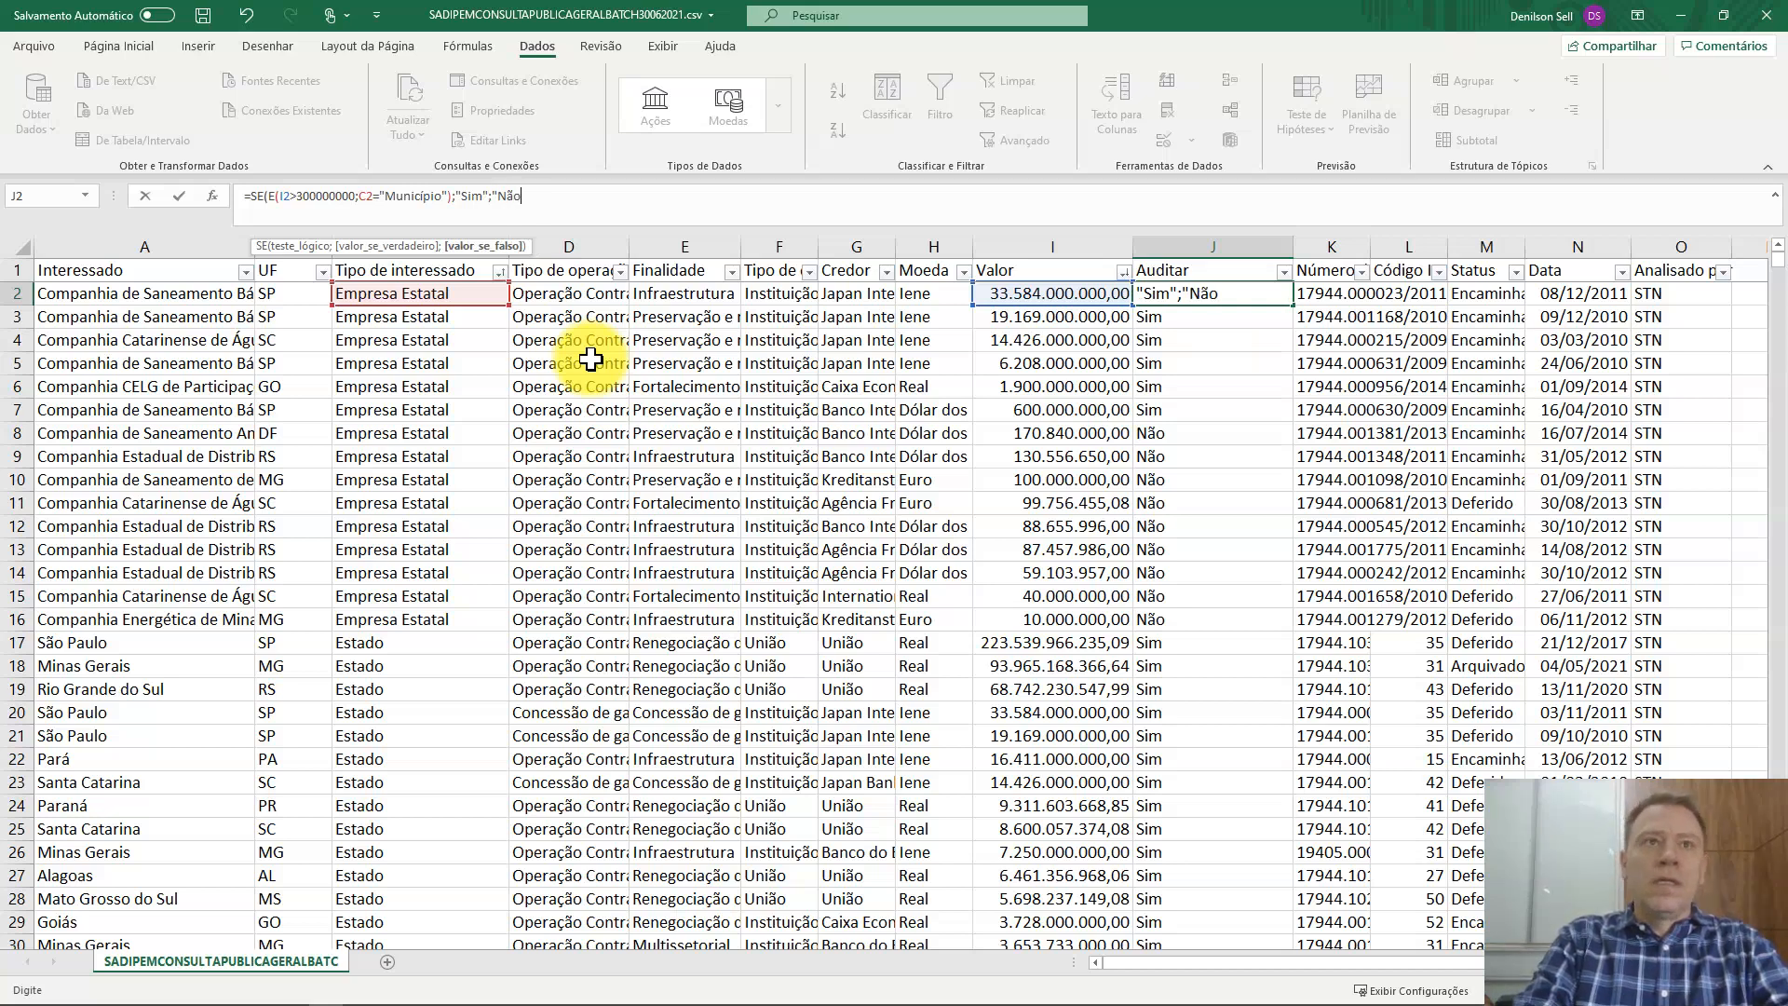
text(")
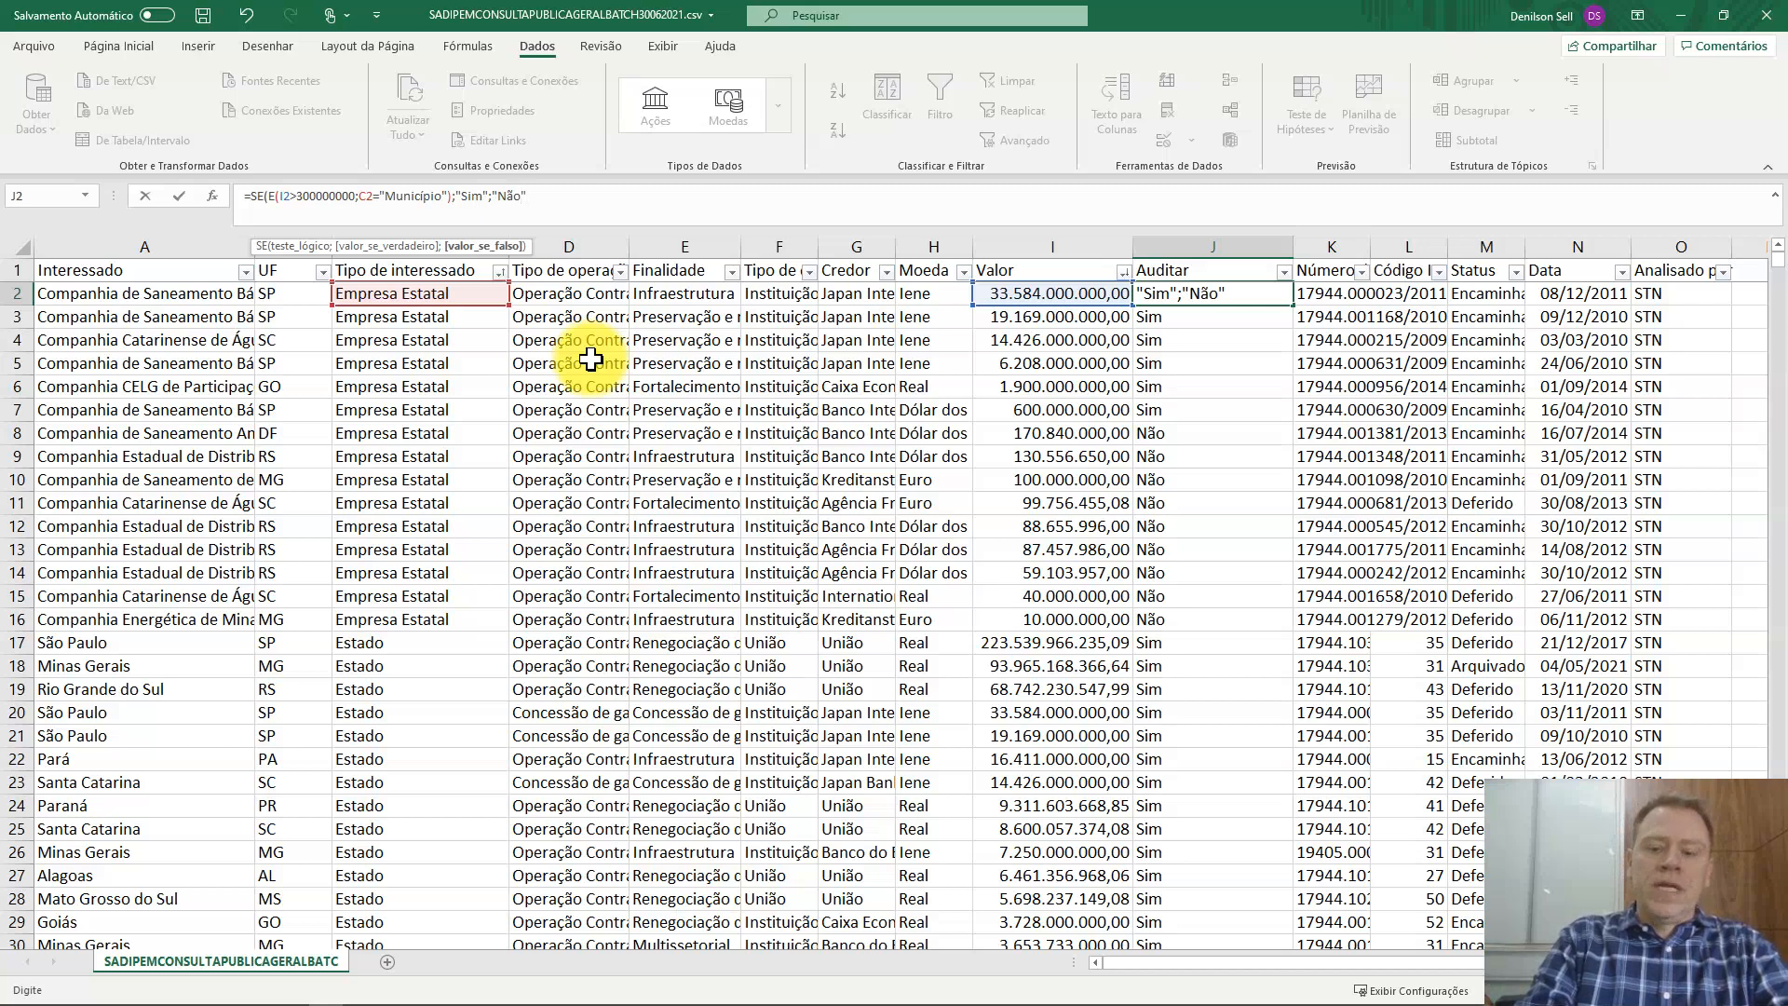
text())
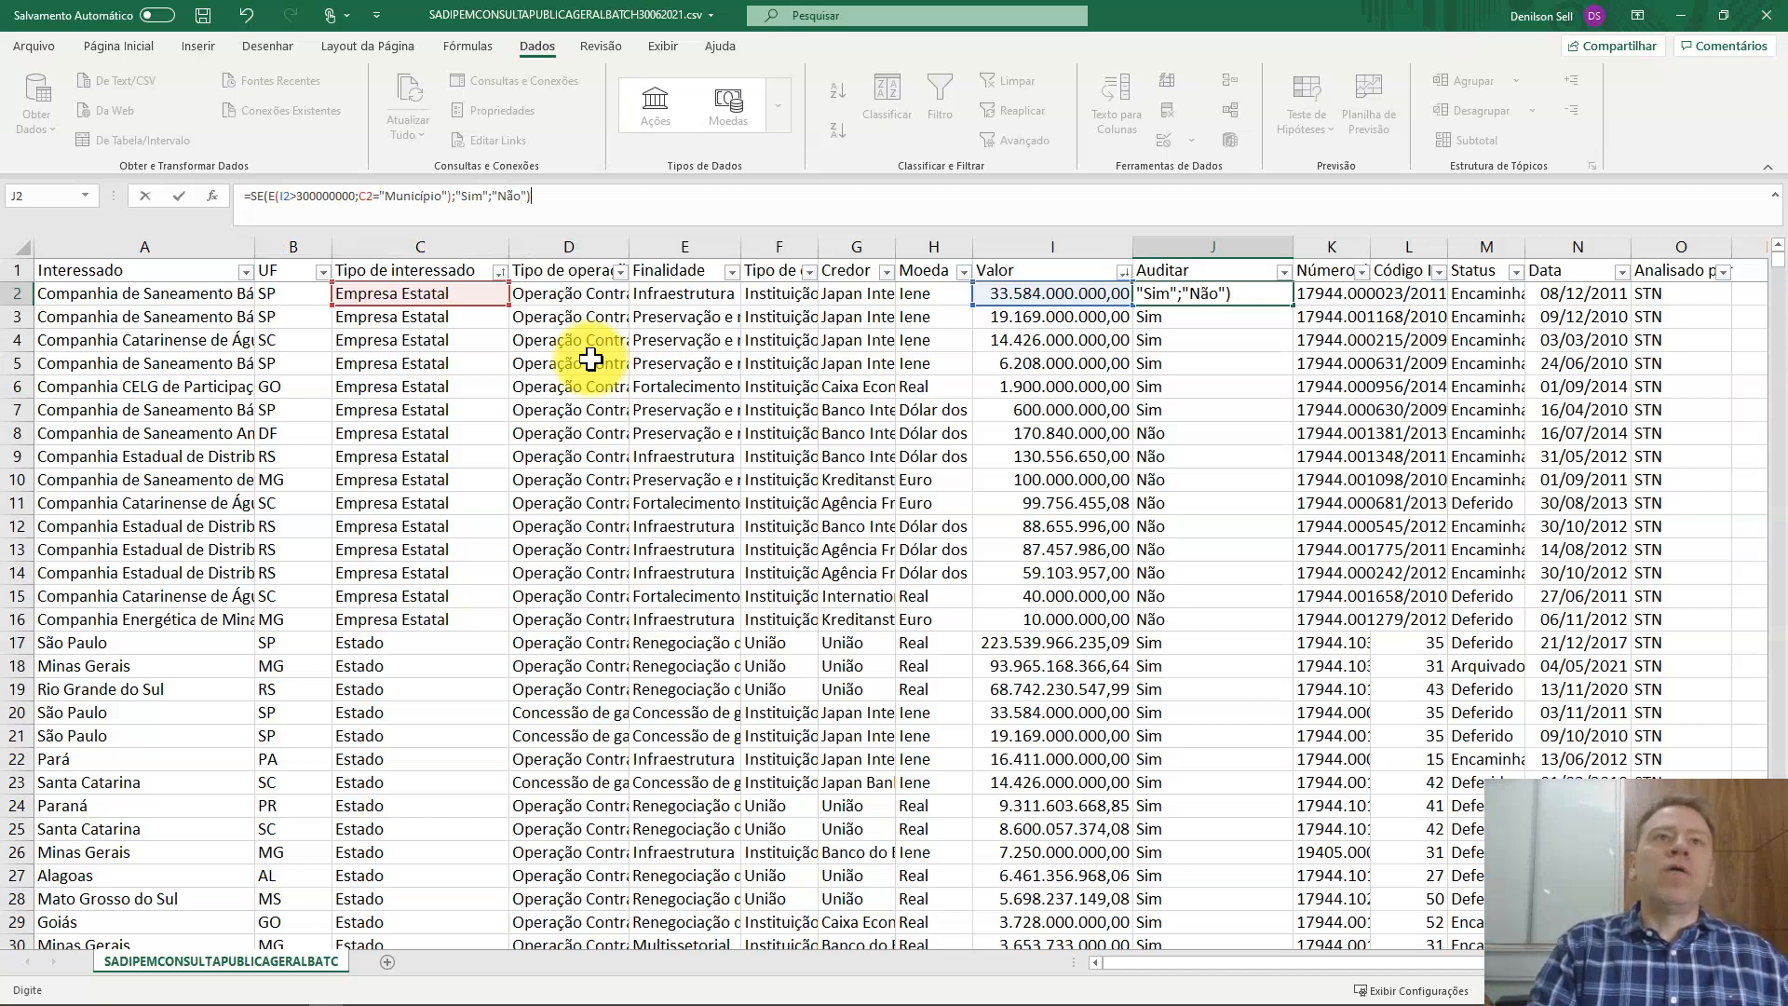
key(Return)
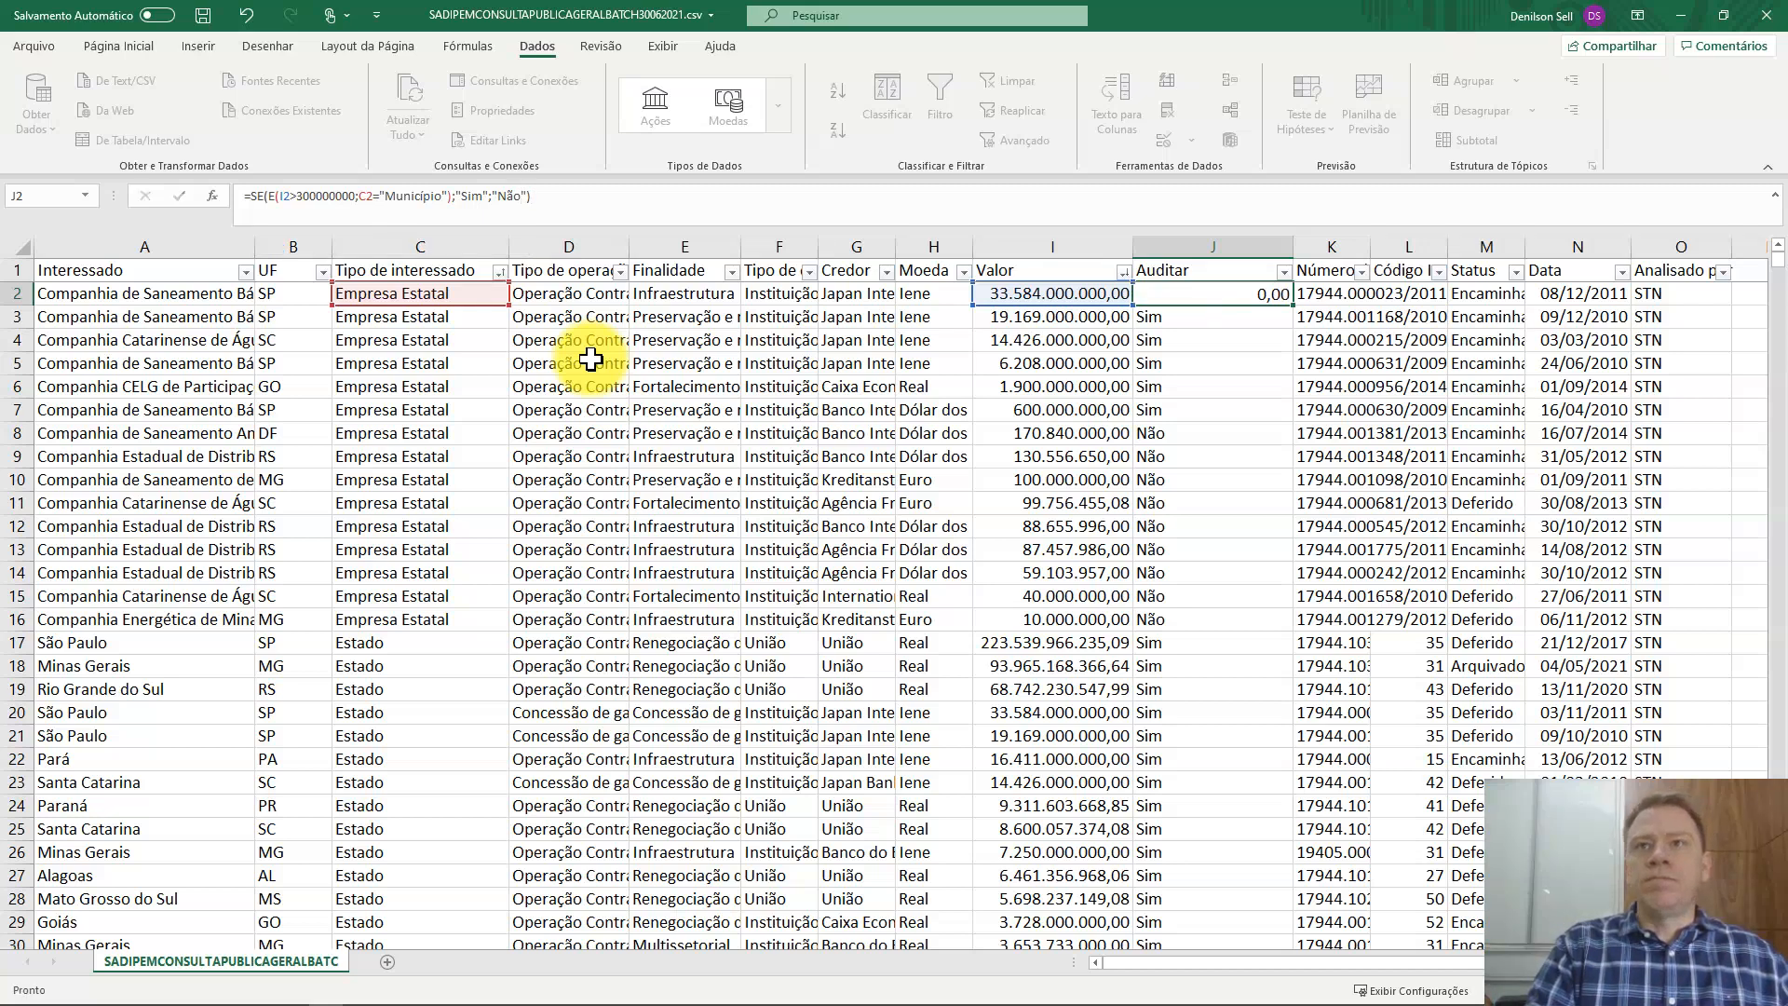
key(Up)
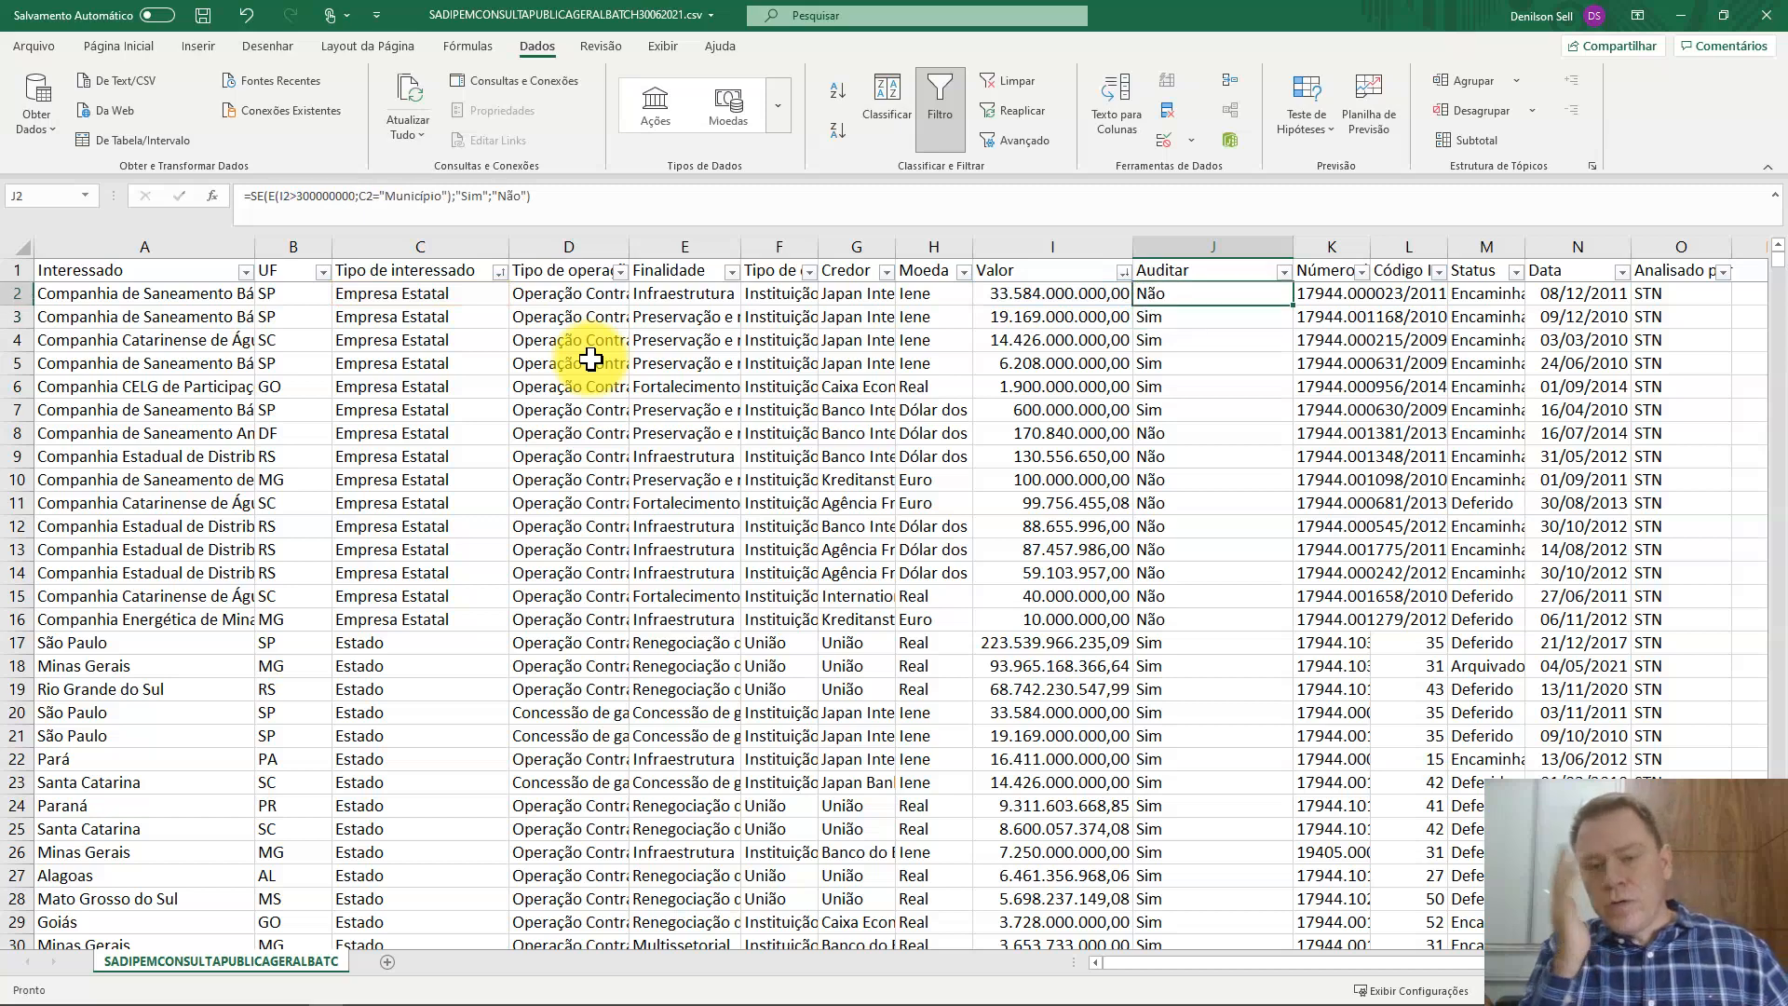
Step: Copy the updated J2 formula down the whole Auditar column
double_click(1295, 305)
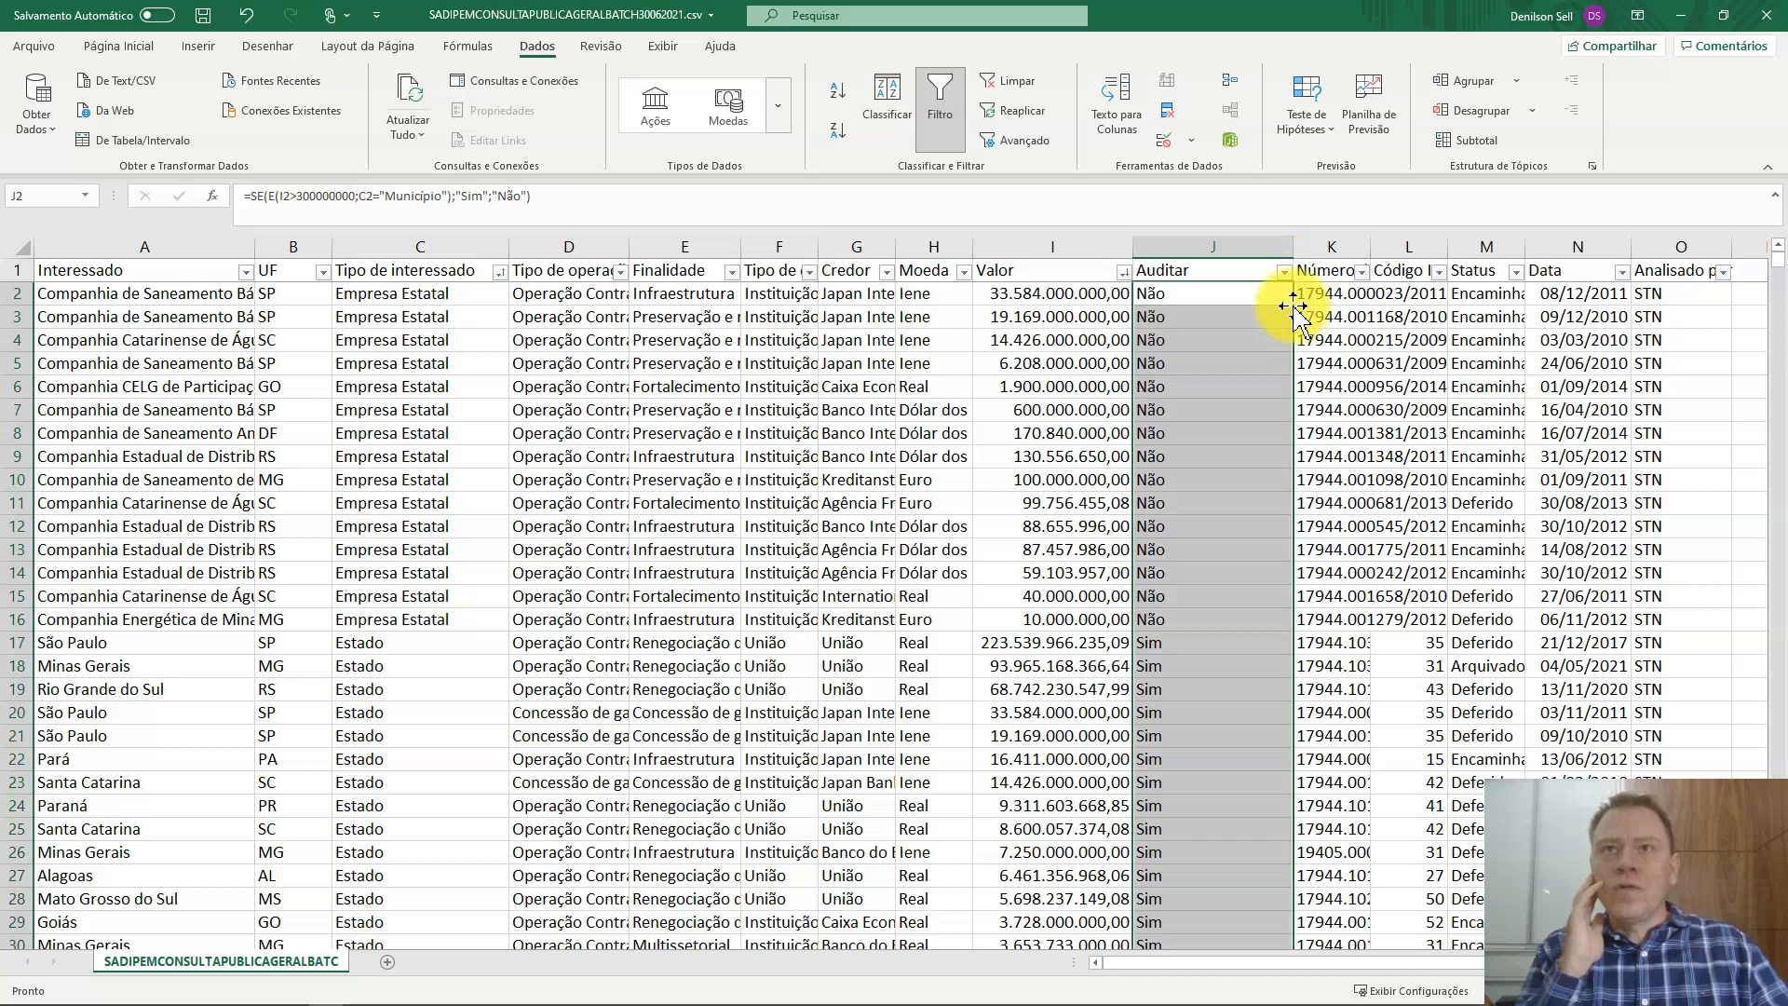
click(1234, 298)
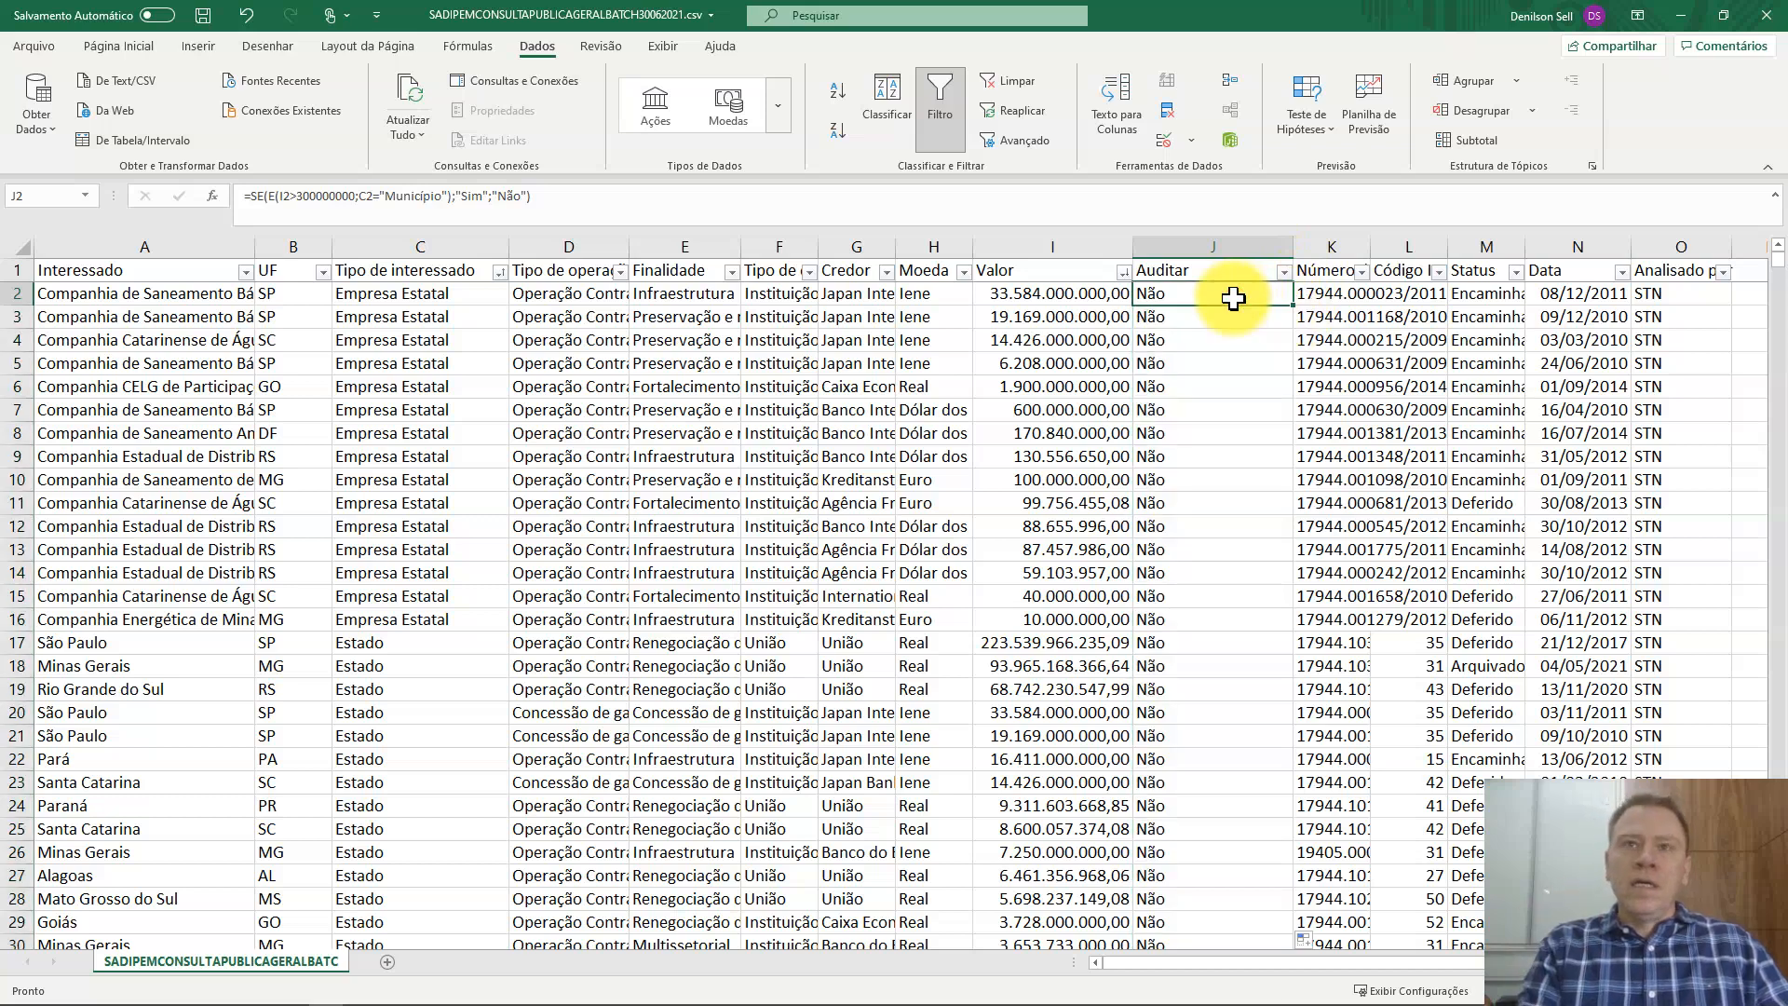
key(Left)
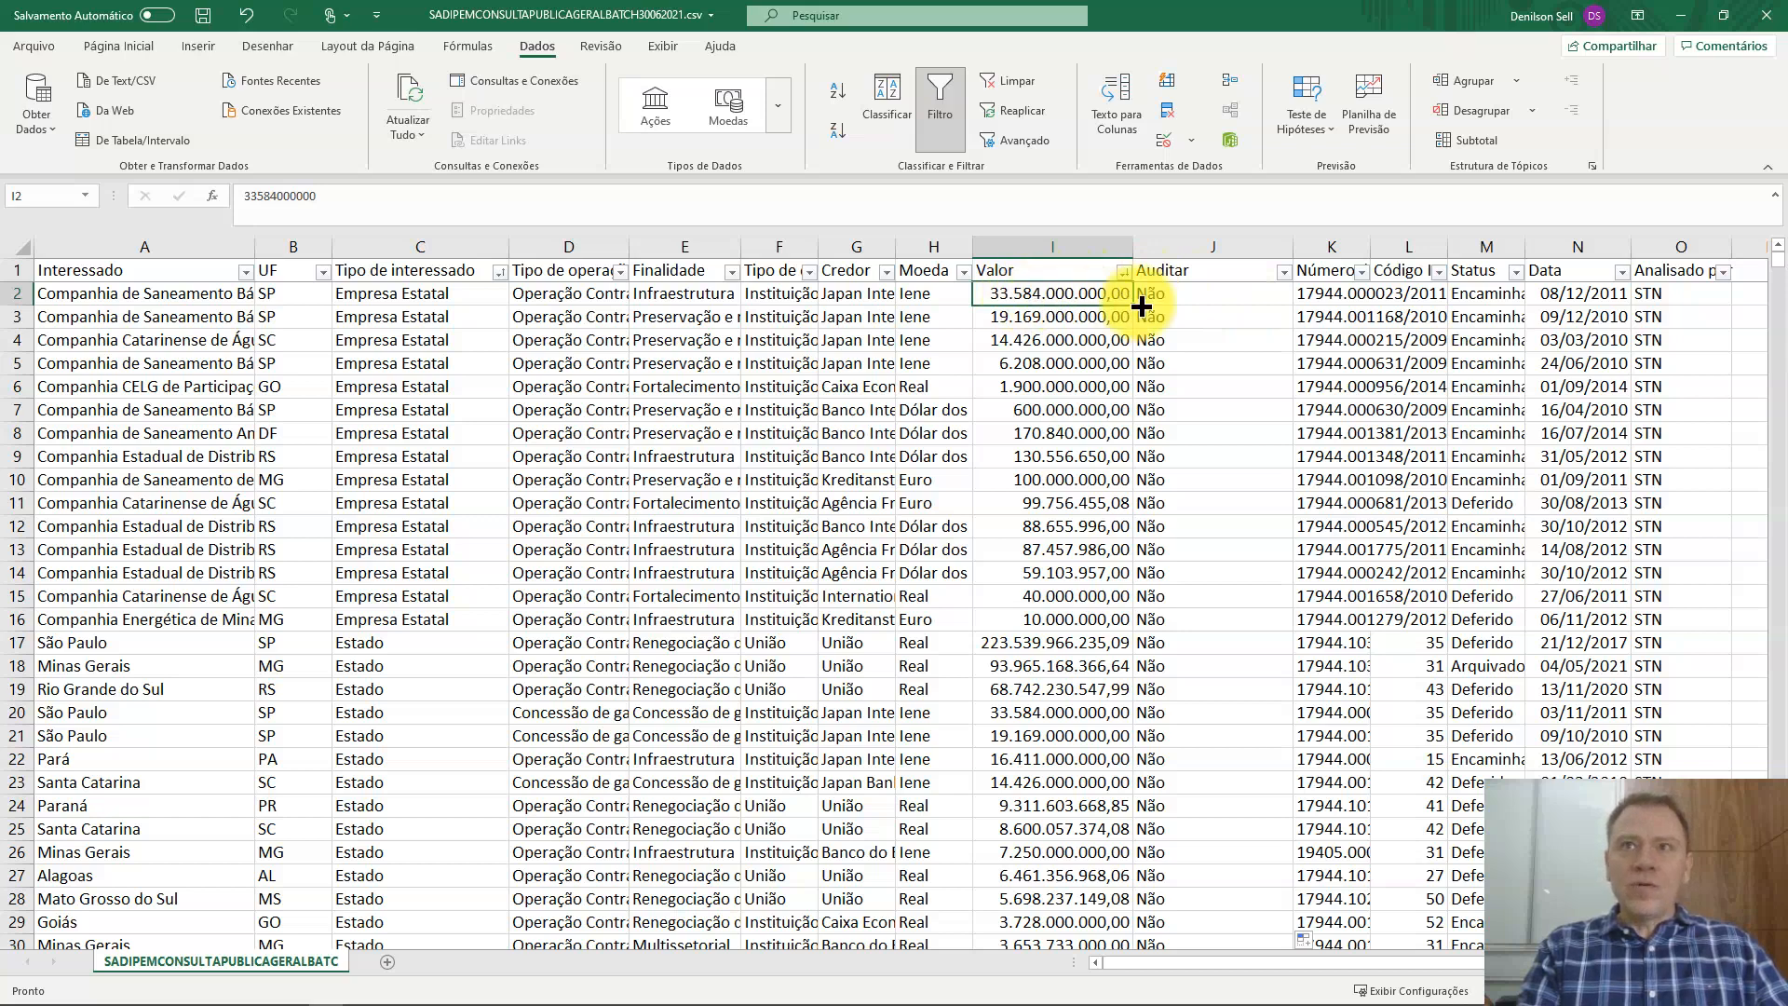
click(1168, 297)
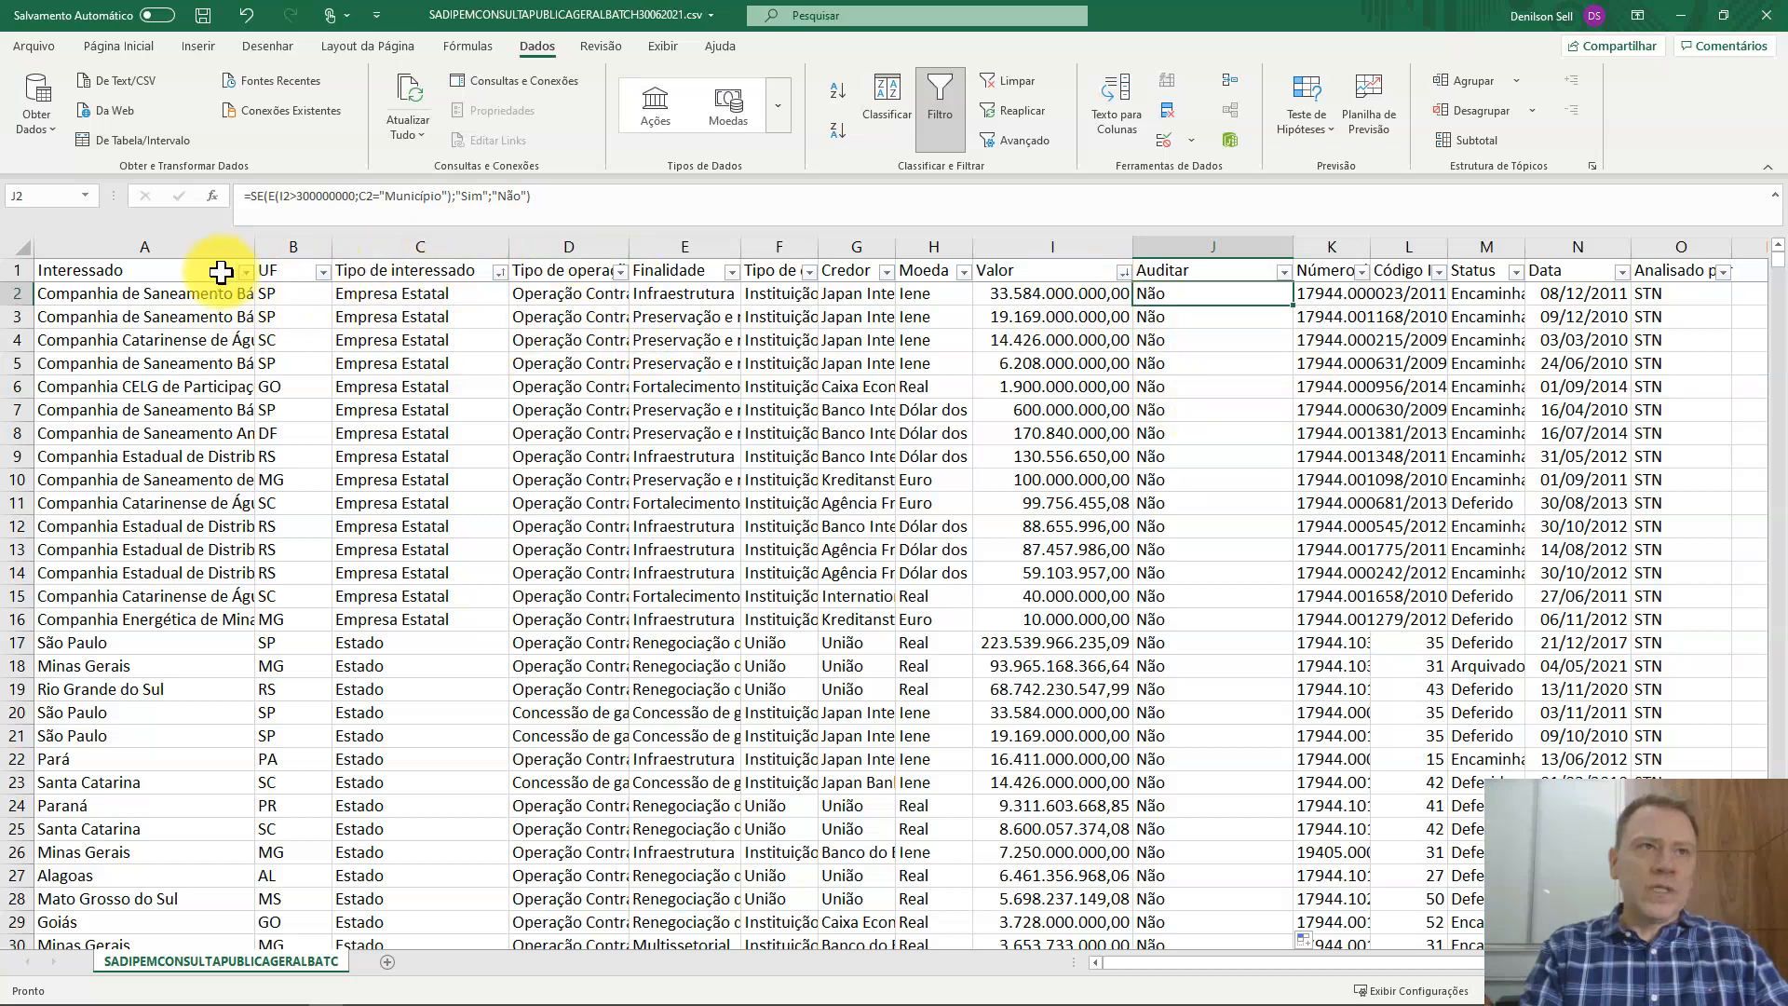
Step: Filter the Tipo de interessado column to show only Município rows
click(500, 272)
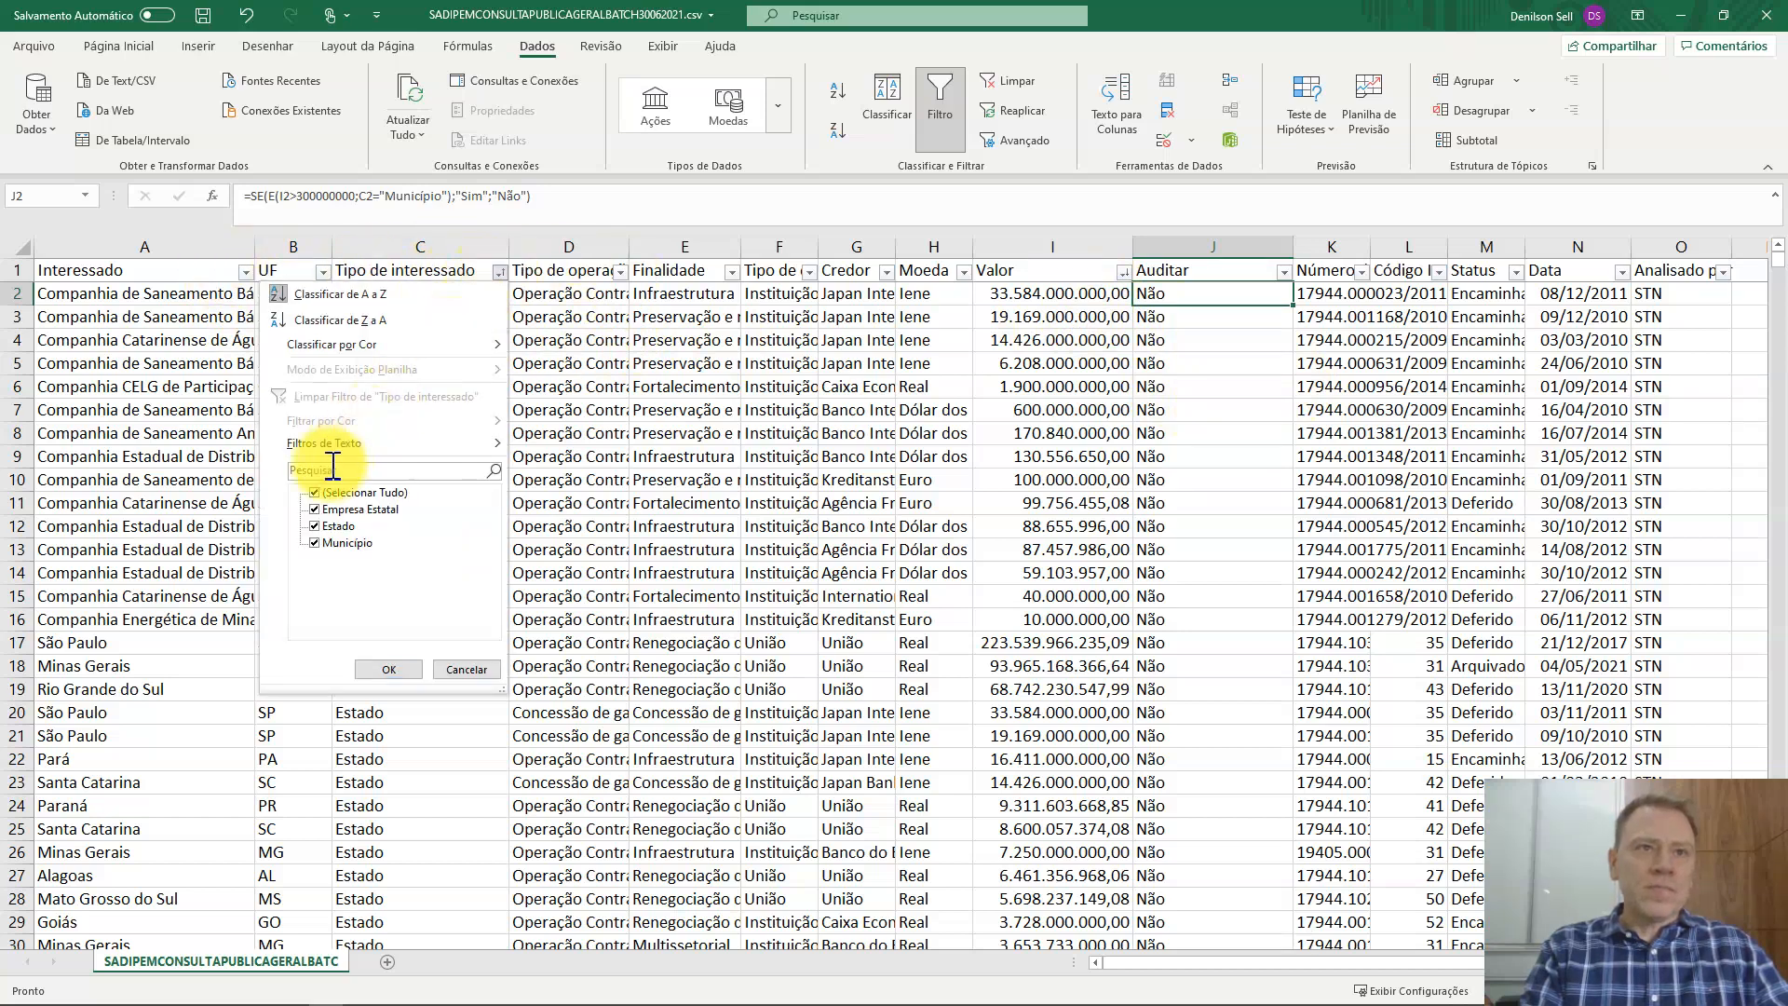
click(316, 494)
click(315, 510)
click(315, 526)
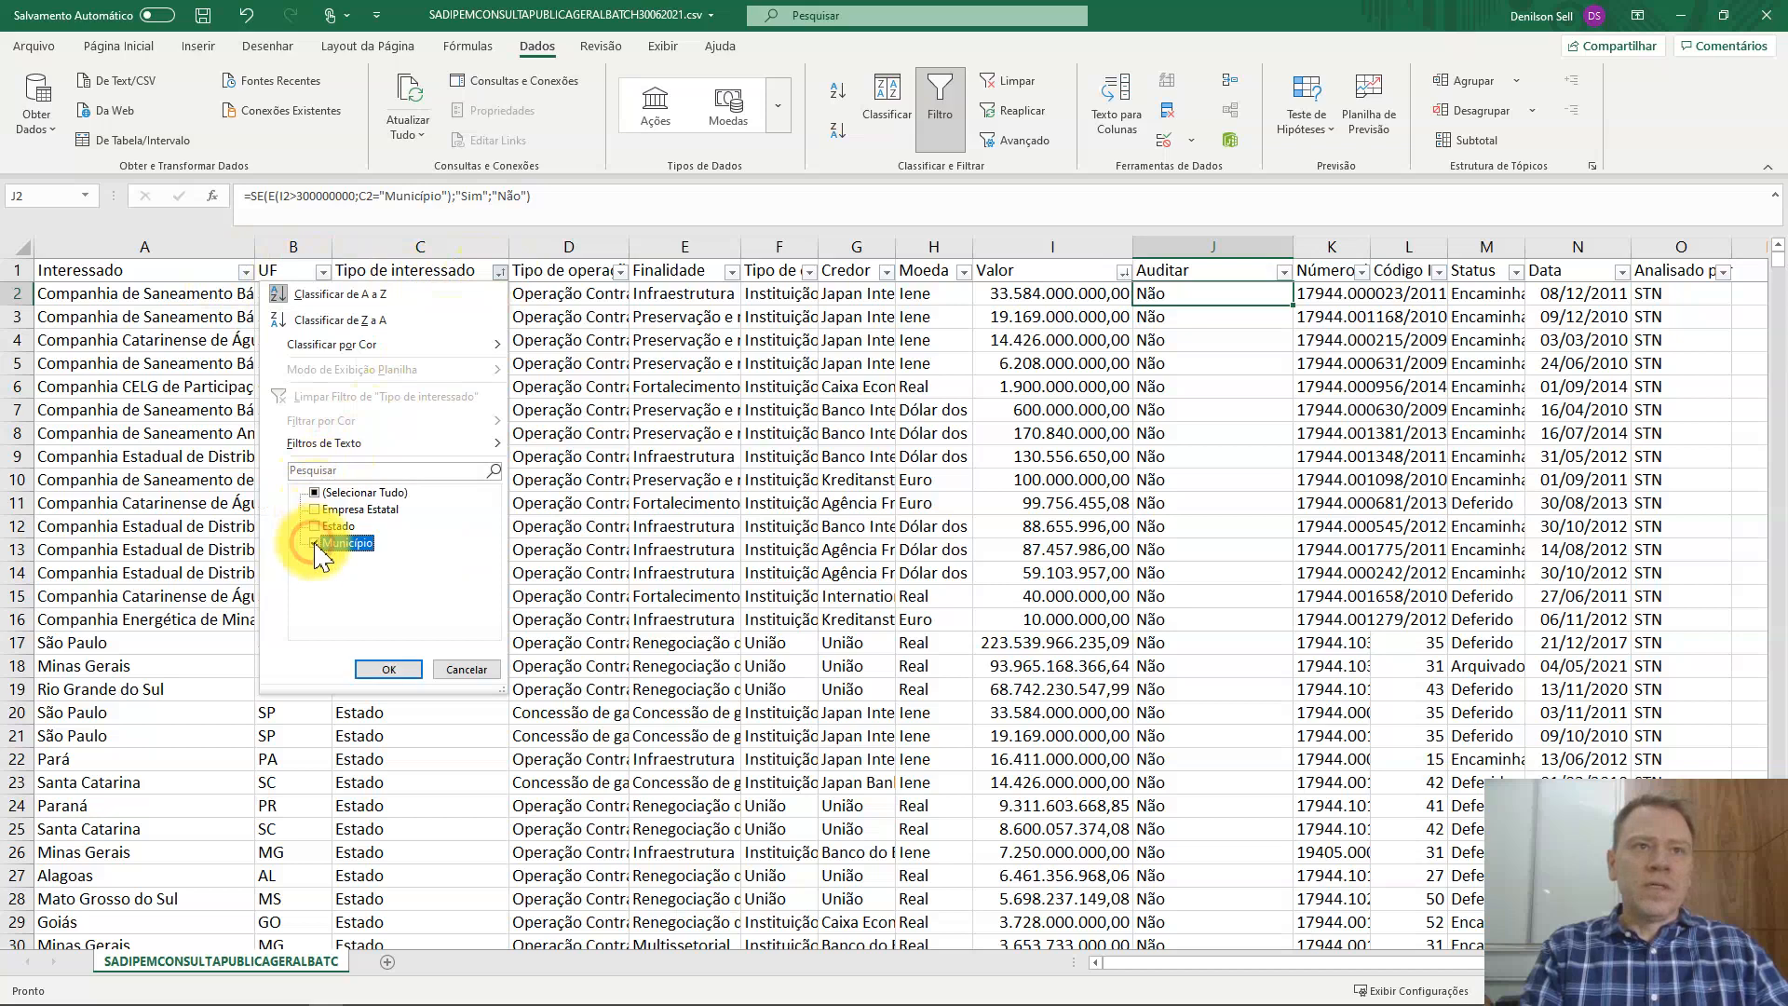
click(386, 670)
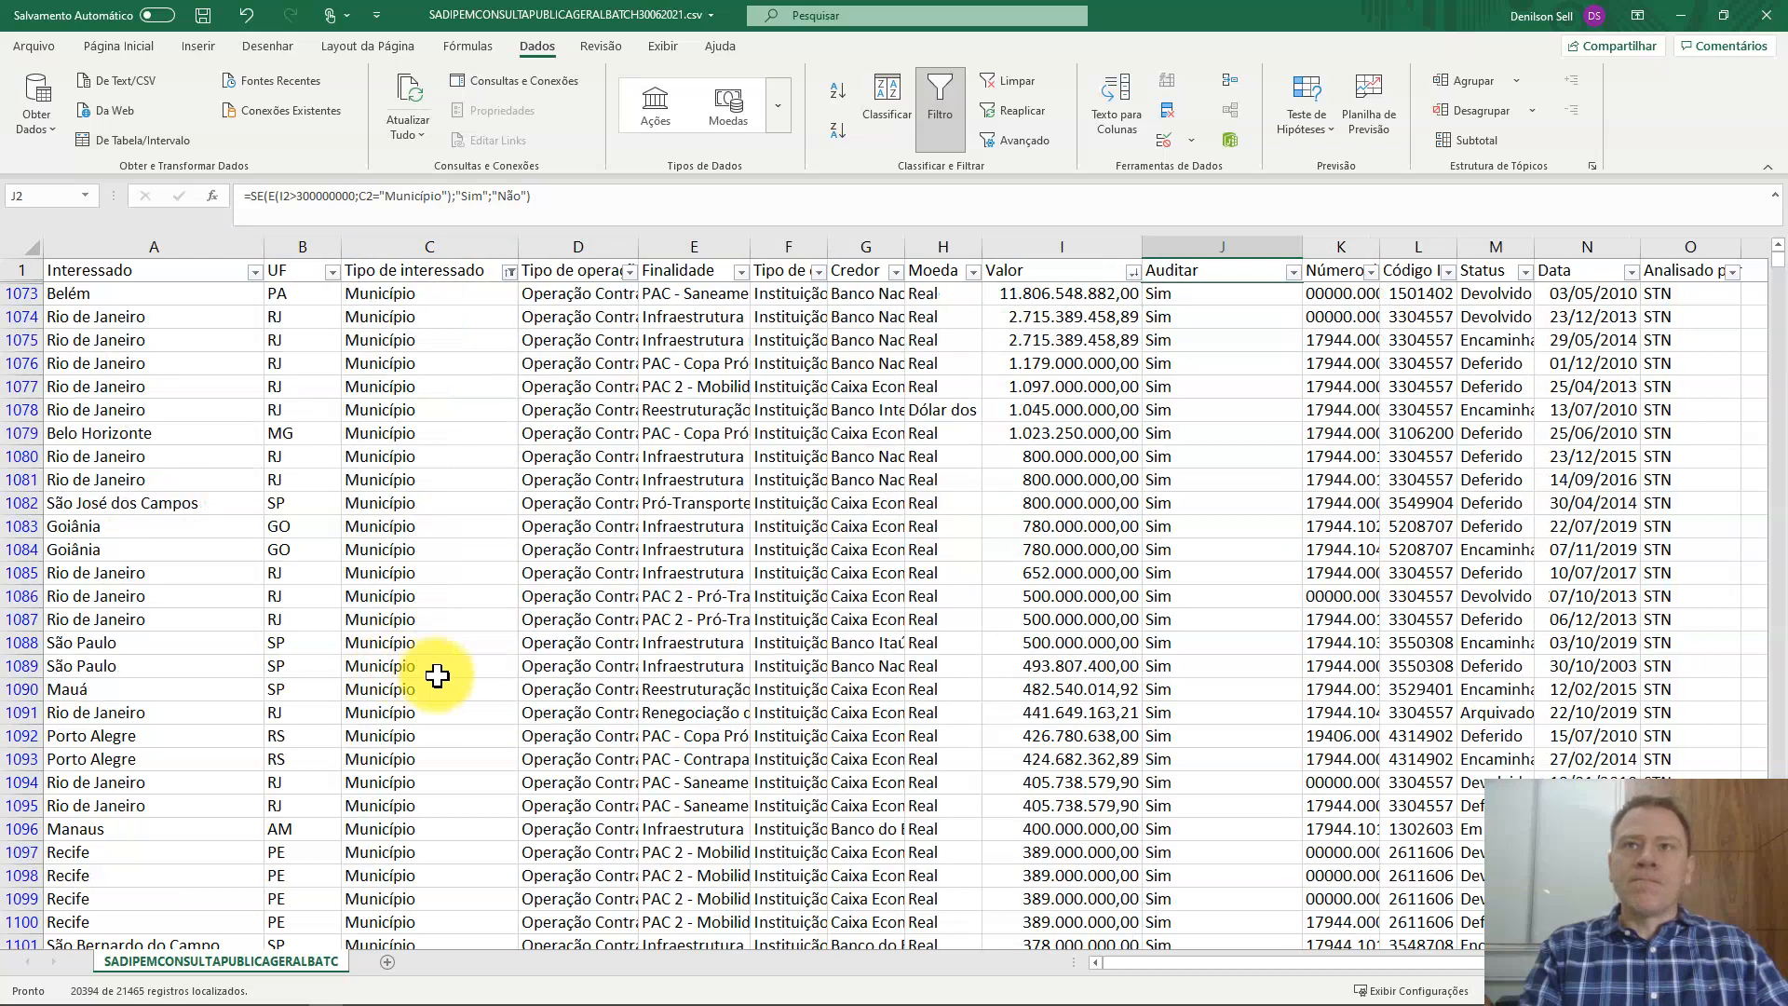
Step: Examine the Auditar results of the Município rows against their Valor amounts, down to where they cross the 300000000 threshold
click(1165, 292)
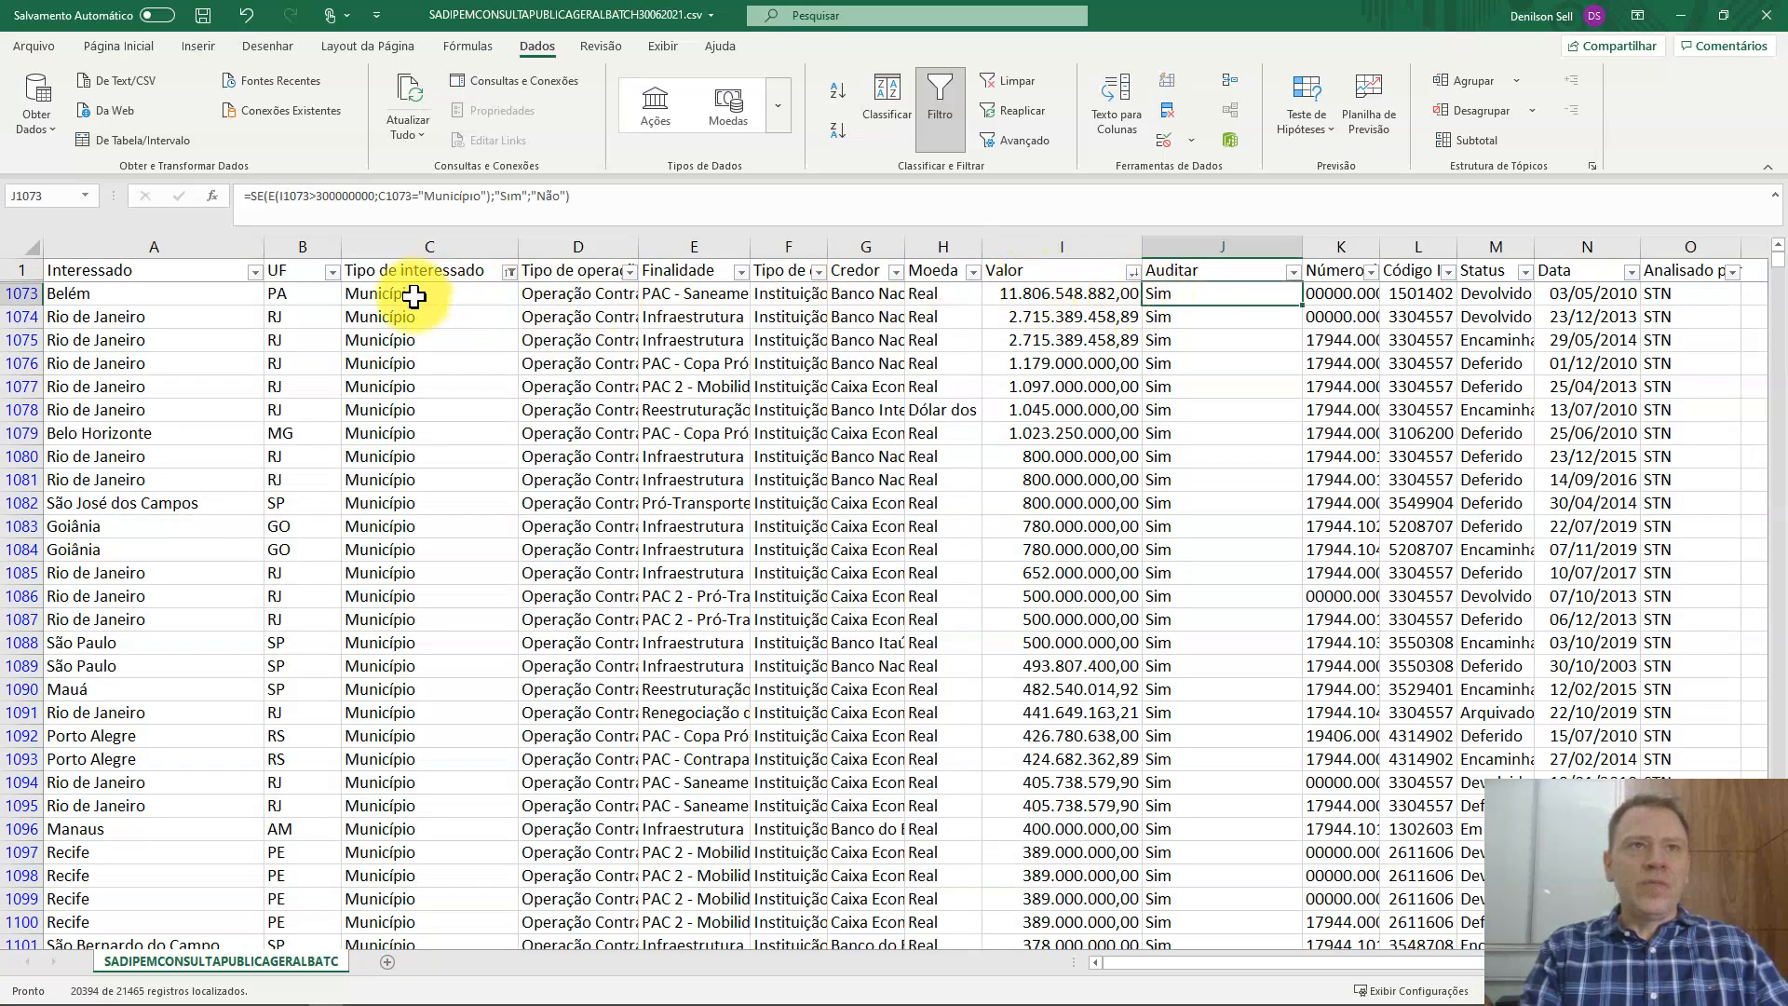
key(Down)
key(Down)
key(Down)
key(Down)
key(Down)
key(Down)
key(Down)
key(Down)
key(Down)
key(Down)
key(Down)
key(Down)
key(Down)
key(Down)
key(Down)
key(Down)
key(Down)
key(Down)
key(Down)
key(Down)
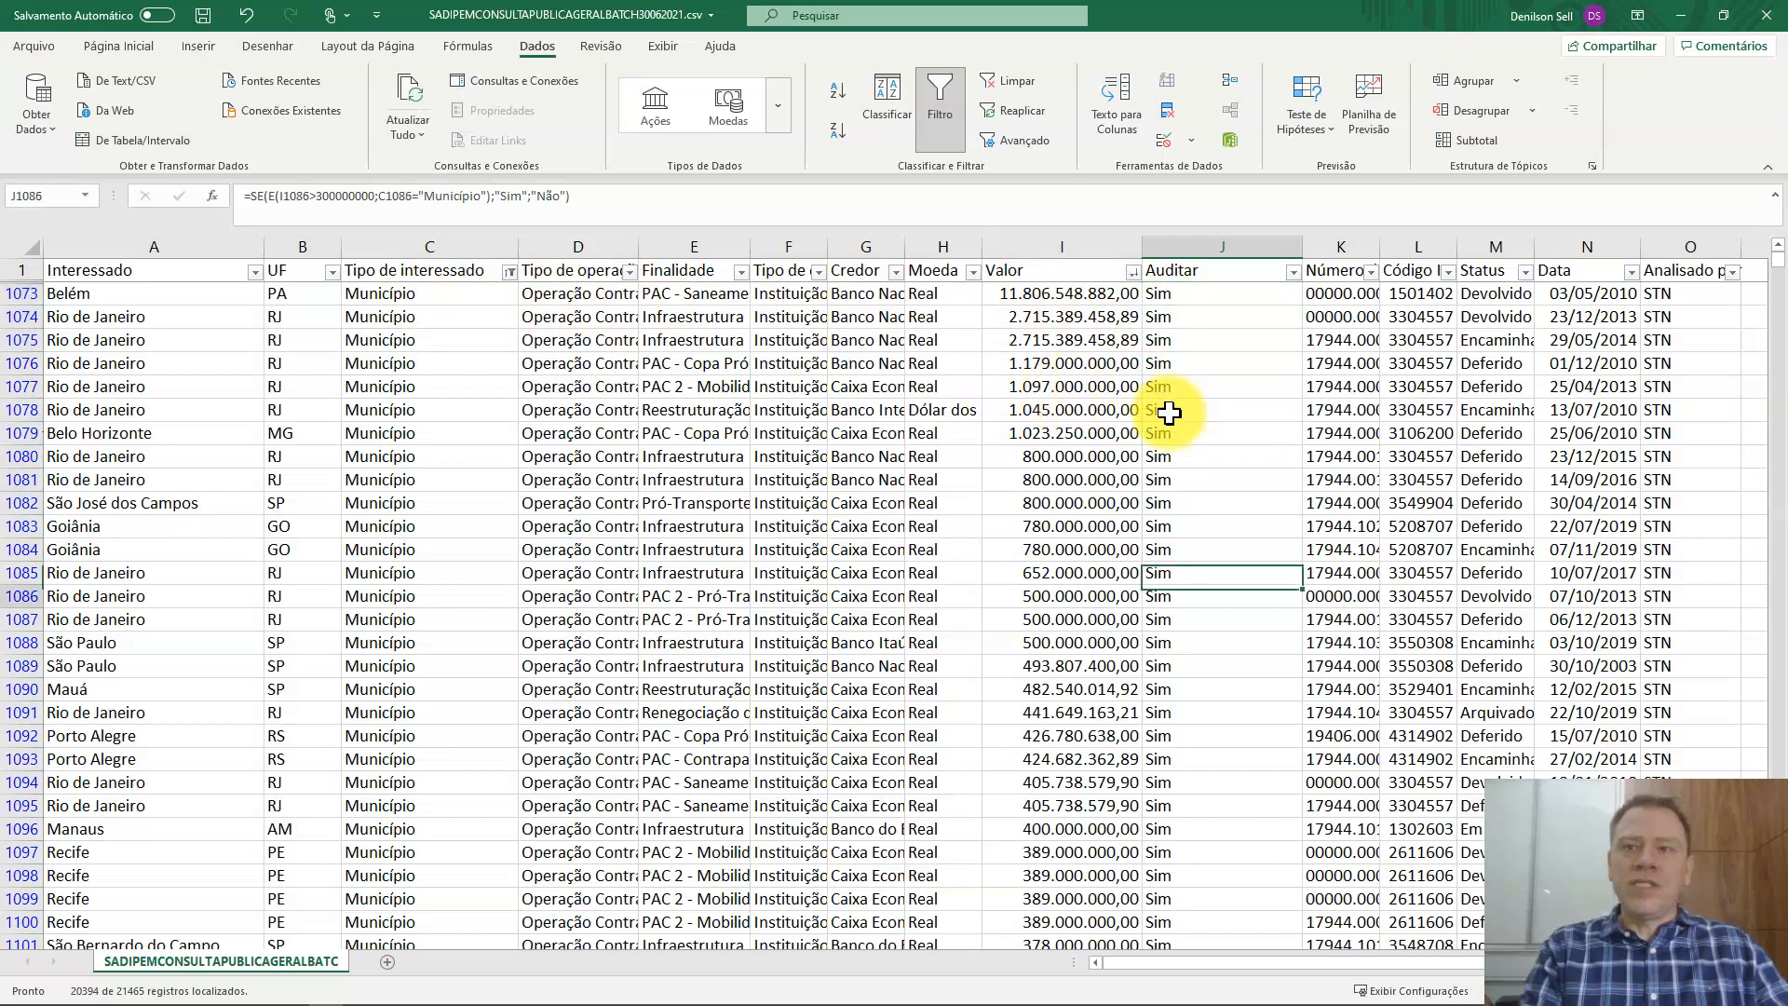
key(Down)
key(Down)
key(Down)
key(Down)
key(Down)
key(Down)
key(Down)
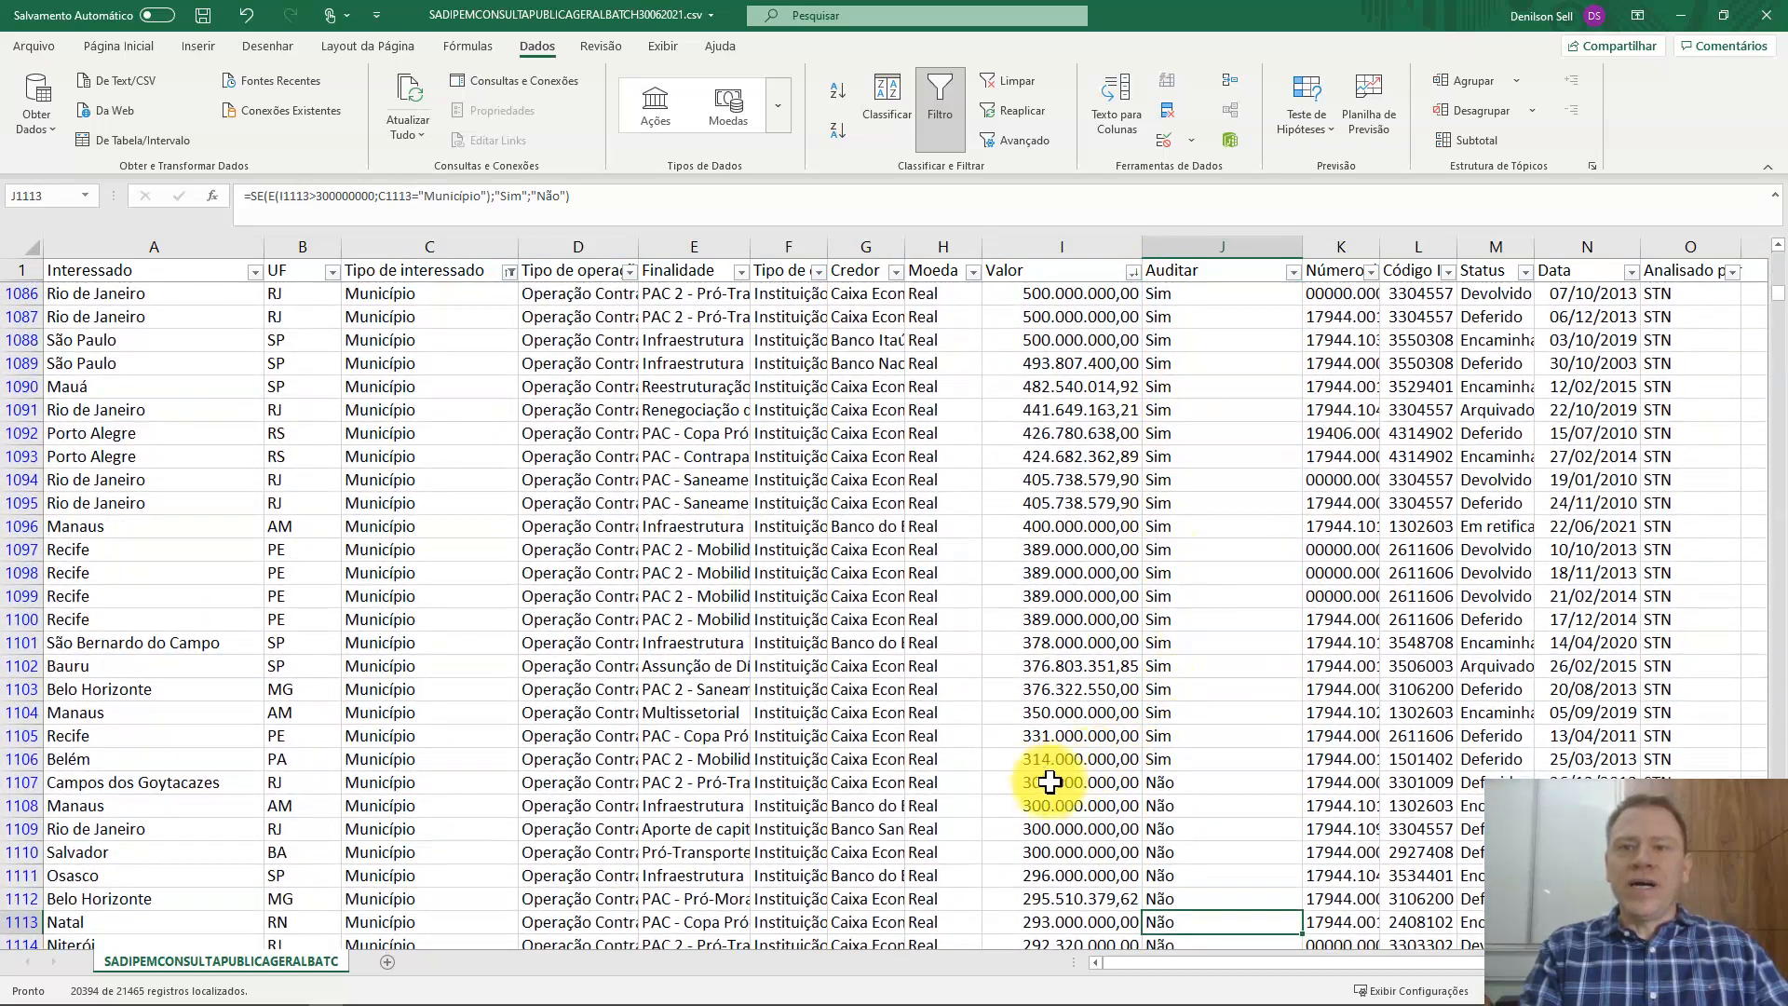
Step: Change the Valor condition in J1107's Auditar formula to I1107>=300000000 and enter it
click(1165, 782)
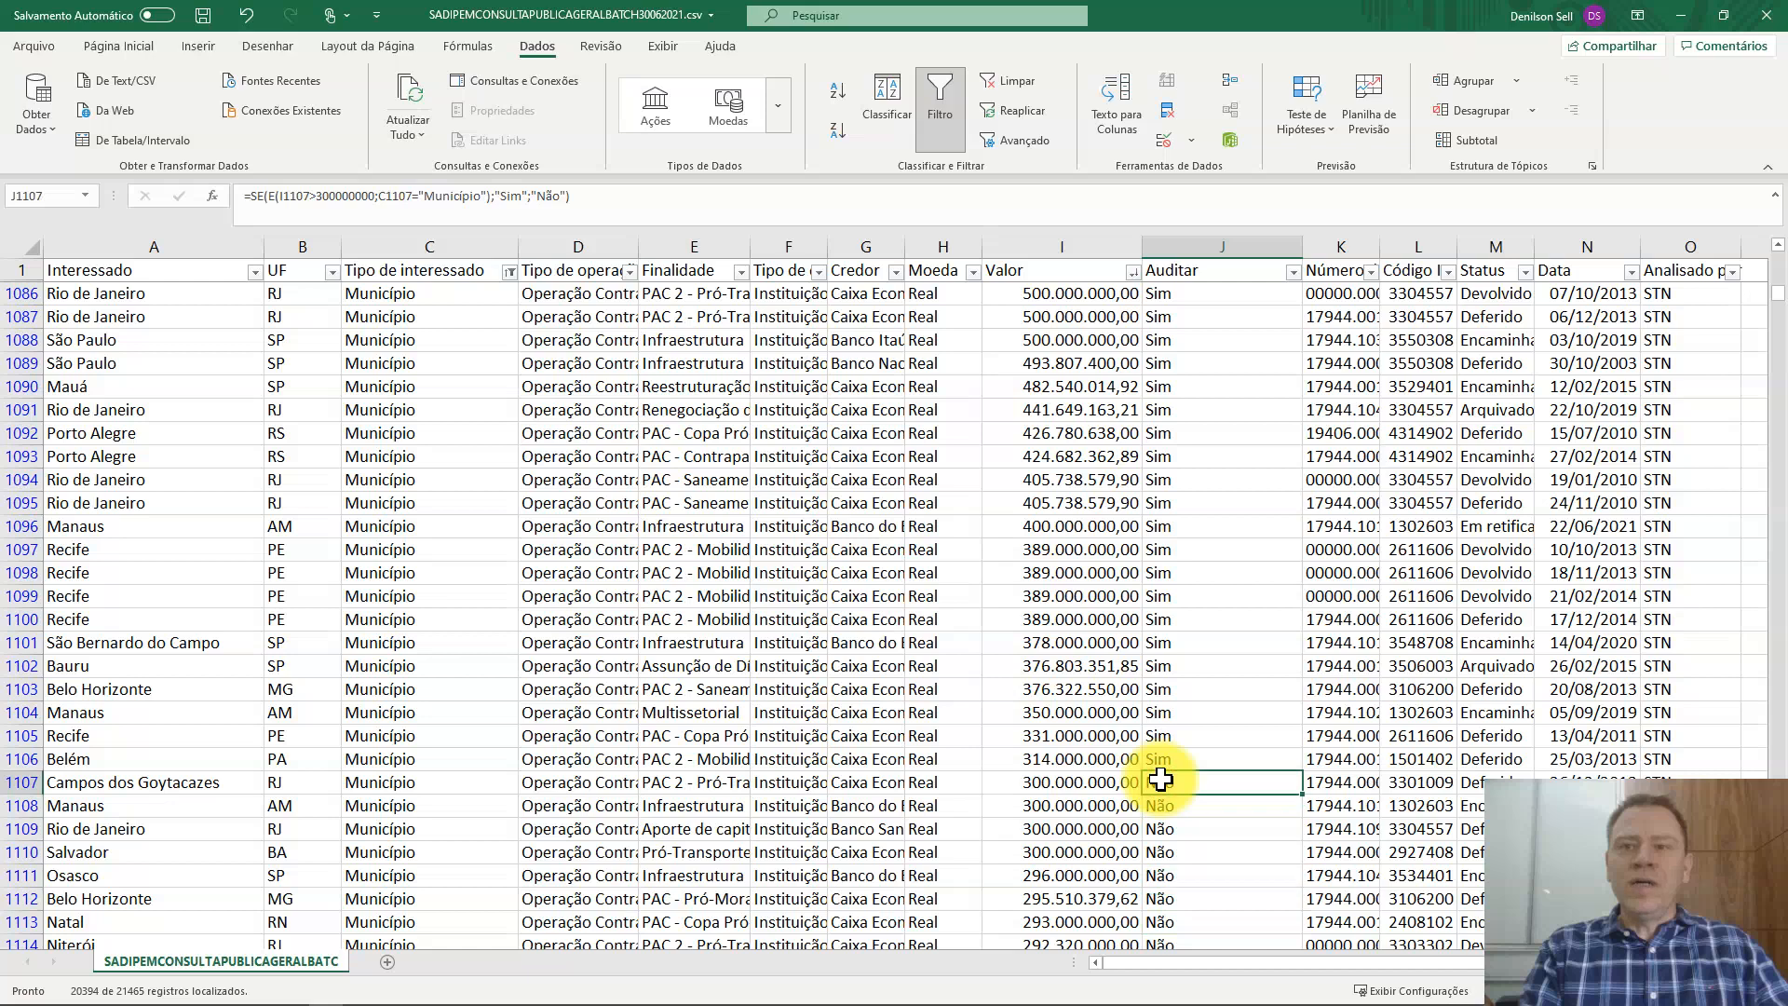
click(311, 196)
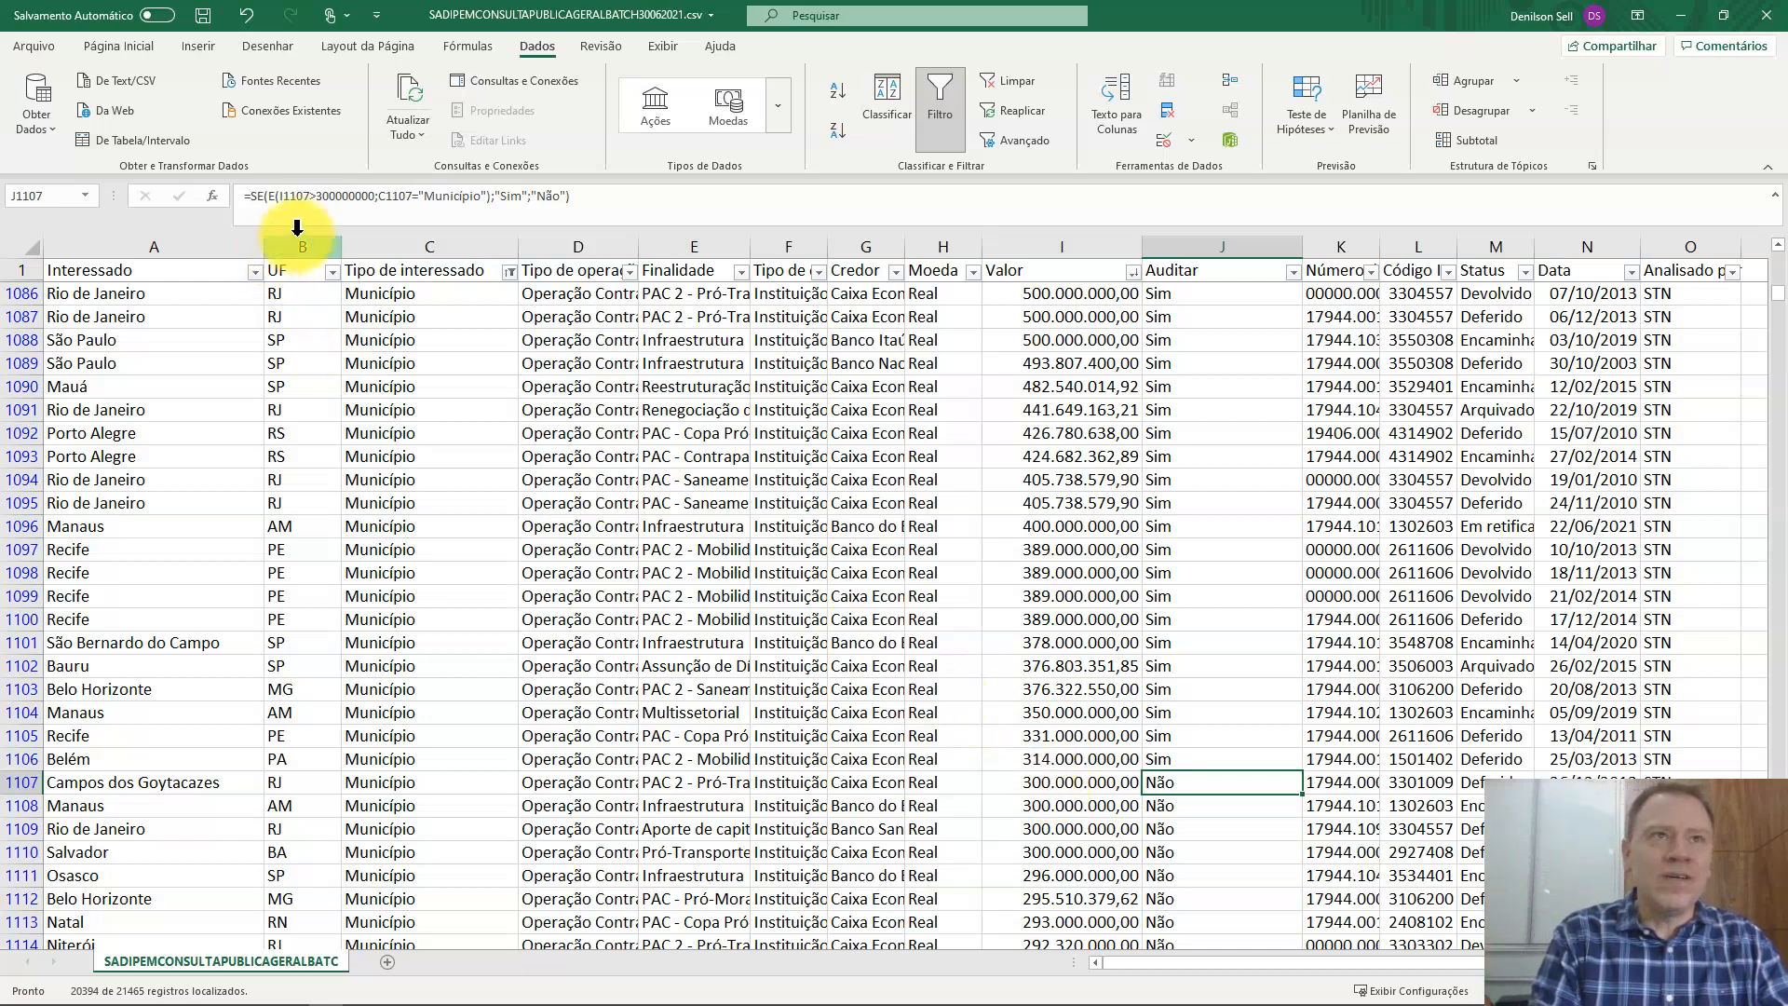
click(317, 197)
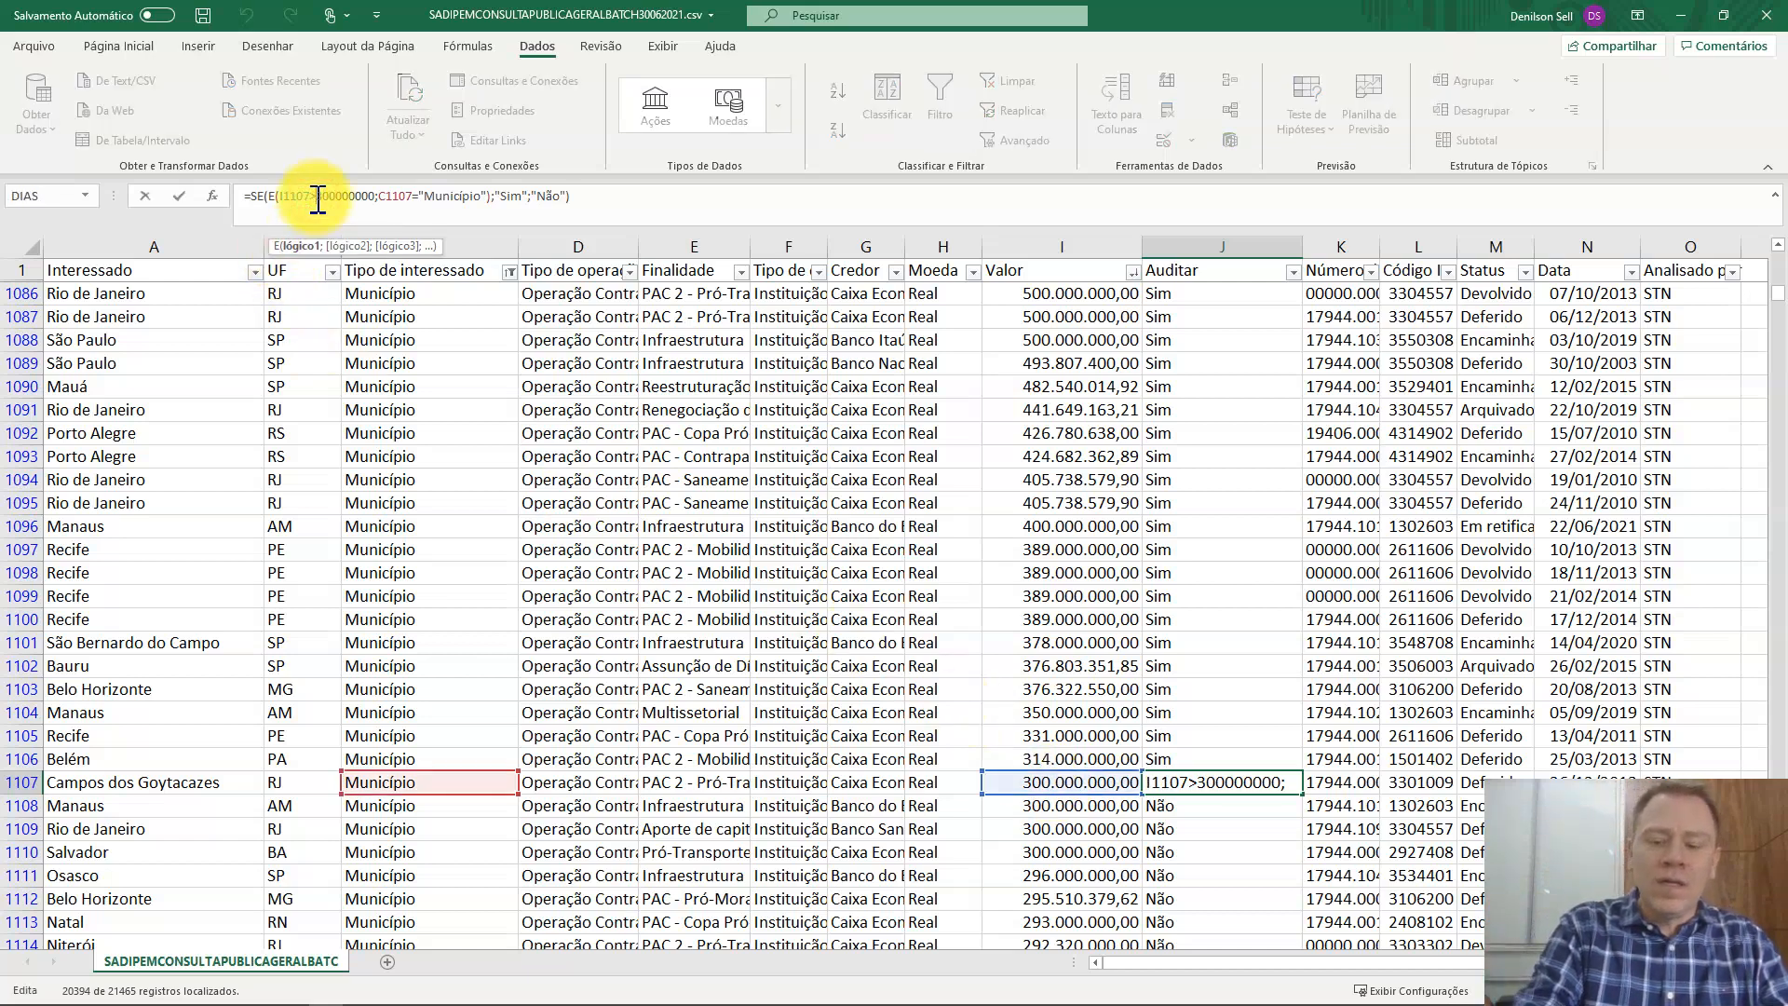
text(=)
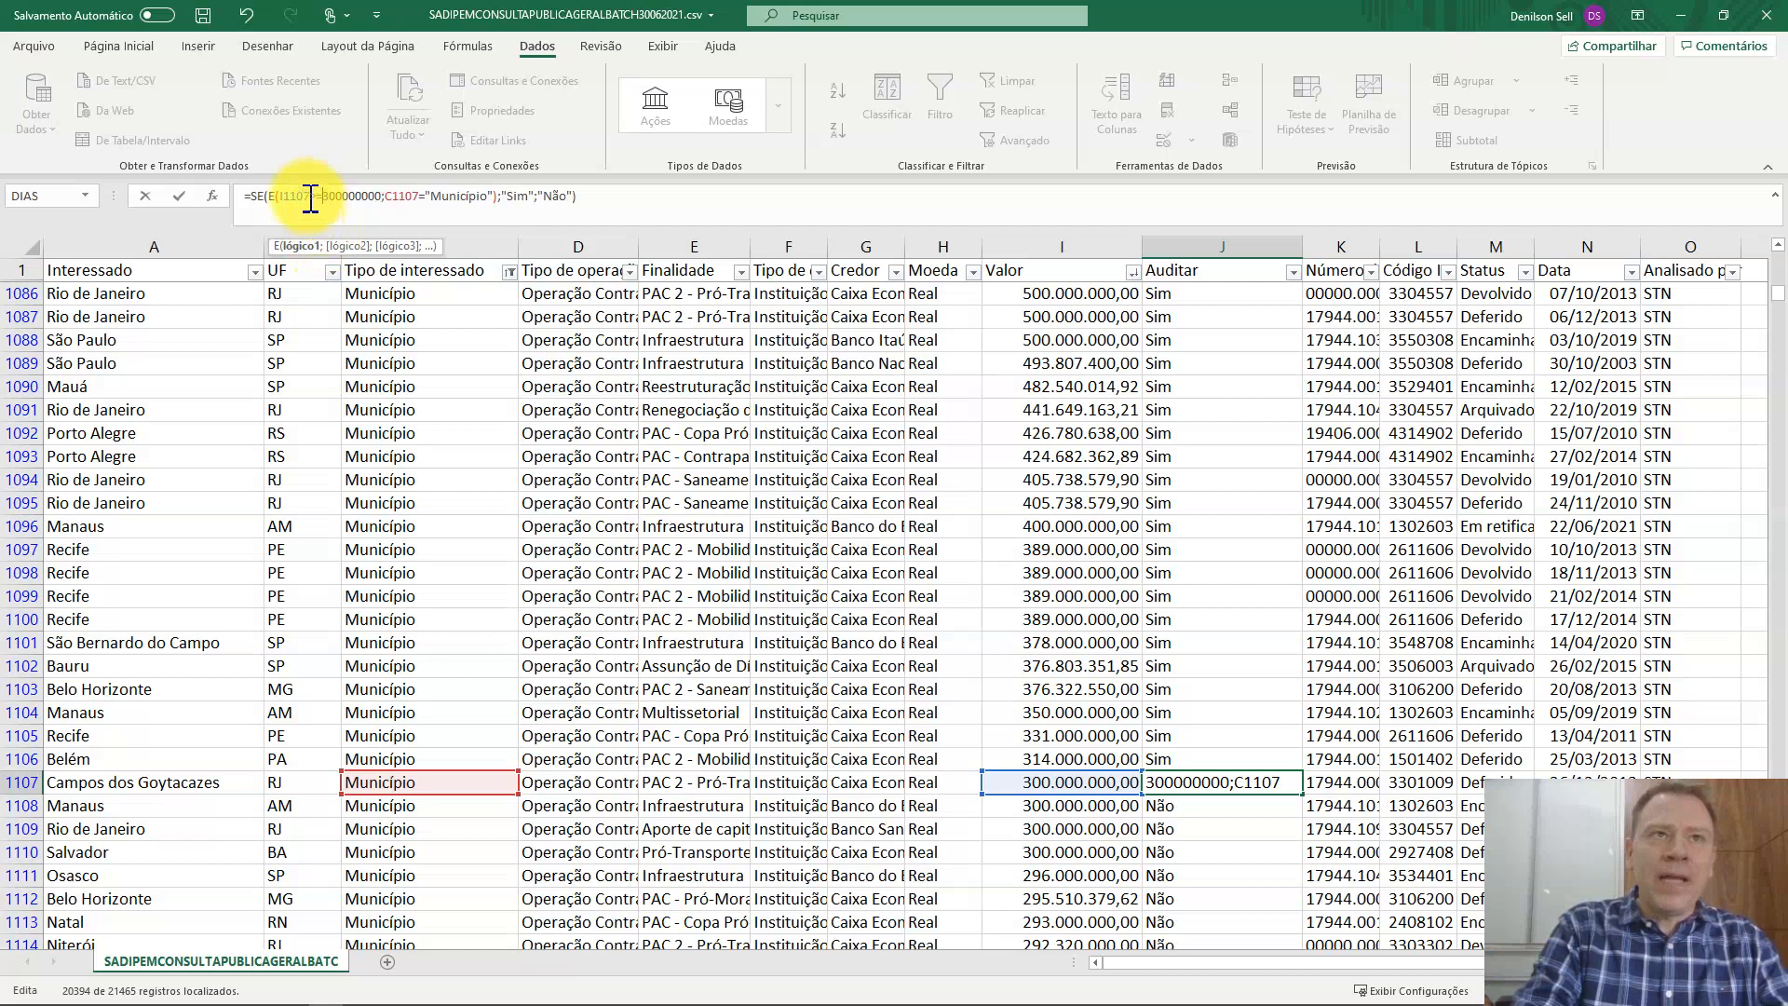
key(Return)
key(Up)
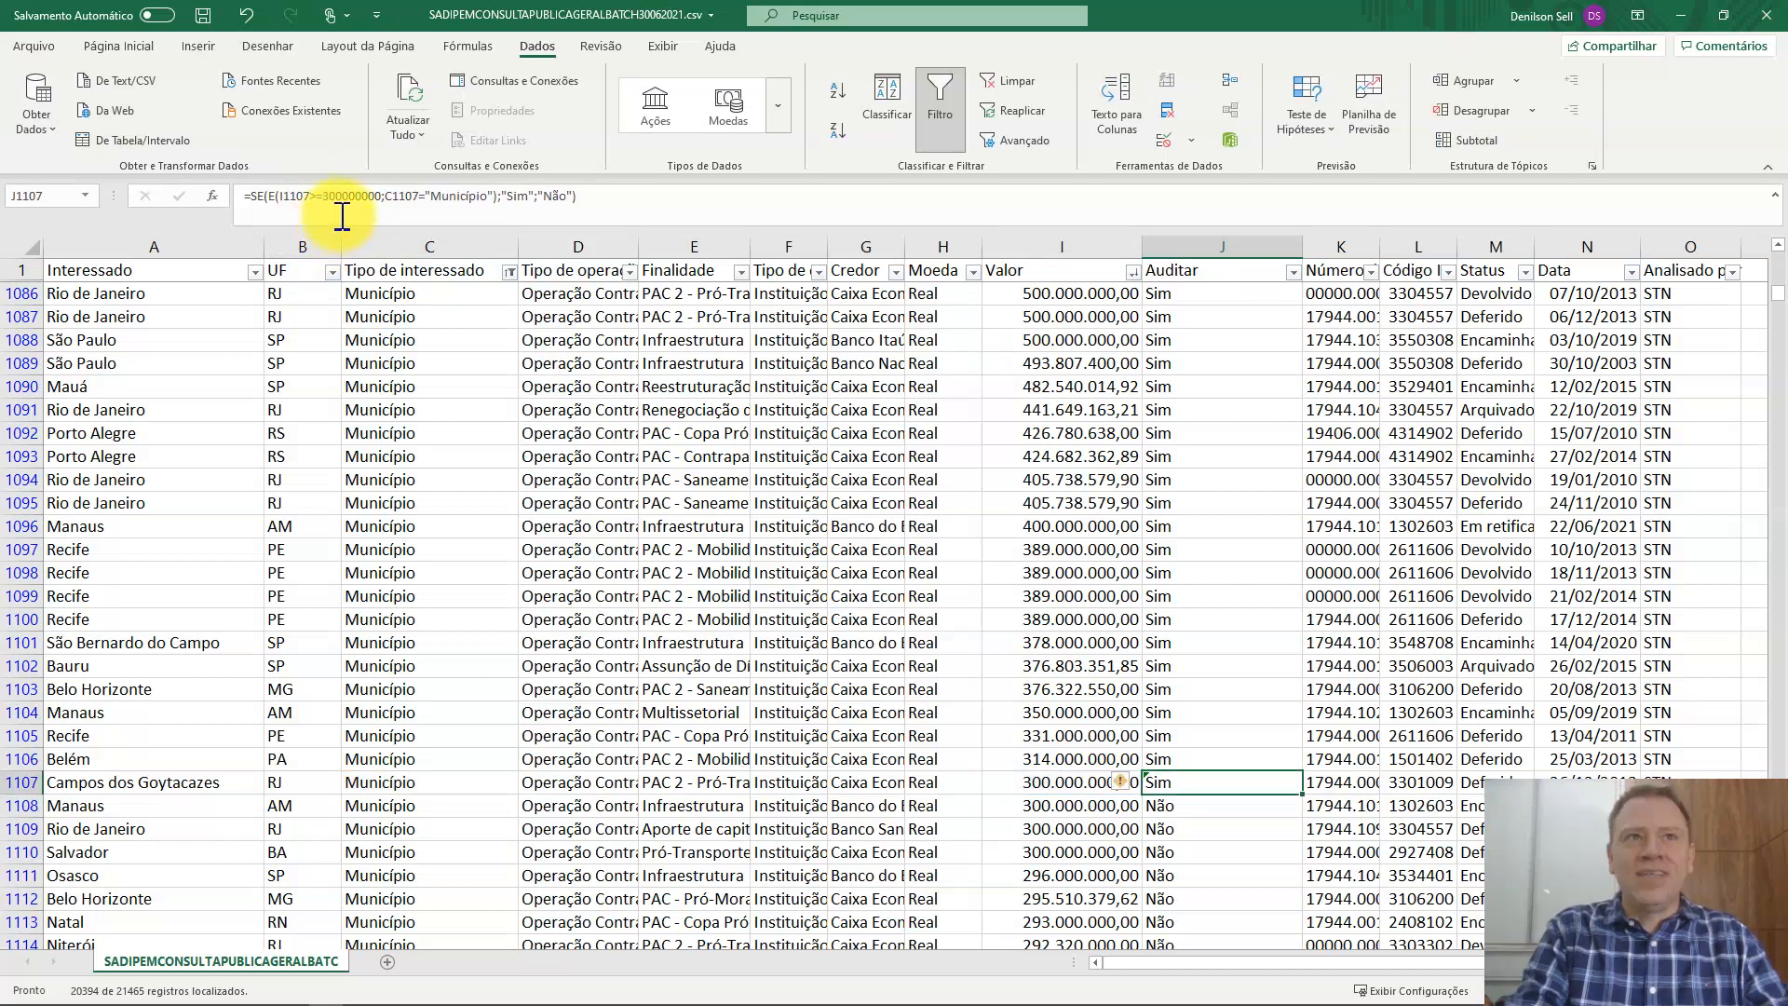
Step: Restore the Valor condition in J1107's formula to I1107>300000000 and enter it
click(328, 198)
key(BackSpace)
key(Return)
key(Up)
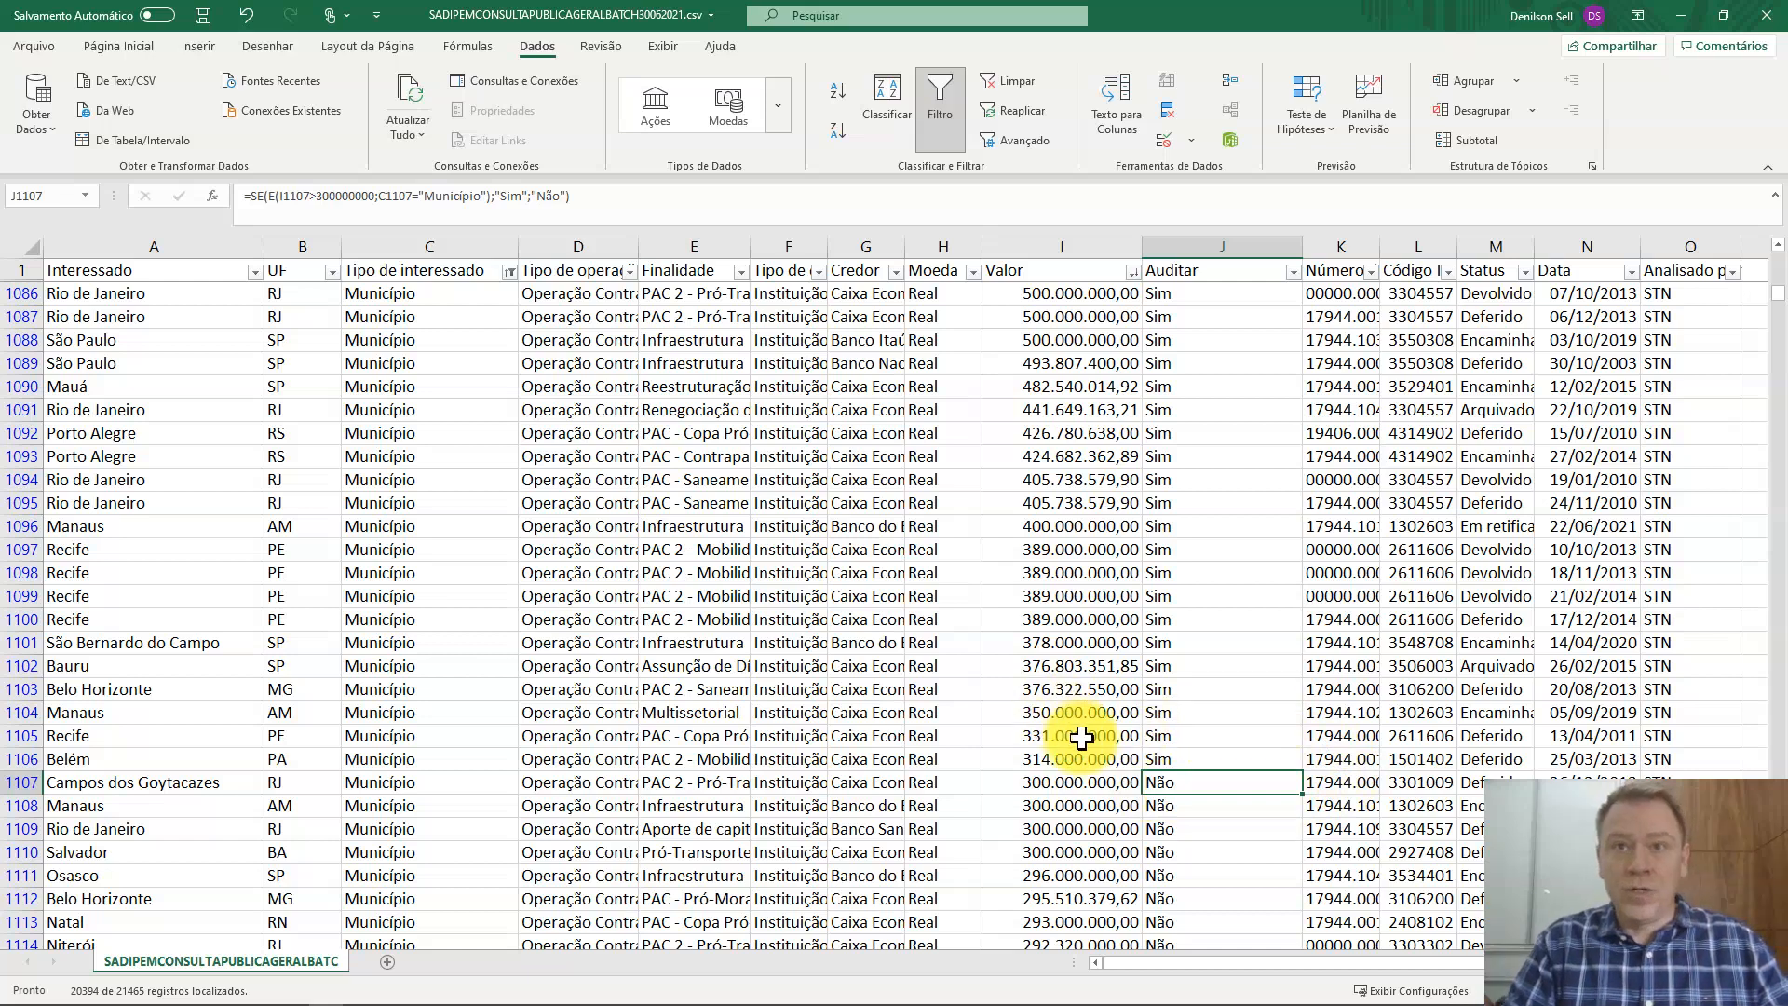
Step: Reselect all values in the Tipo de interessado filter to show every row of the table again
scroll(1213, 733, up, 5)
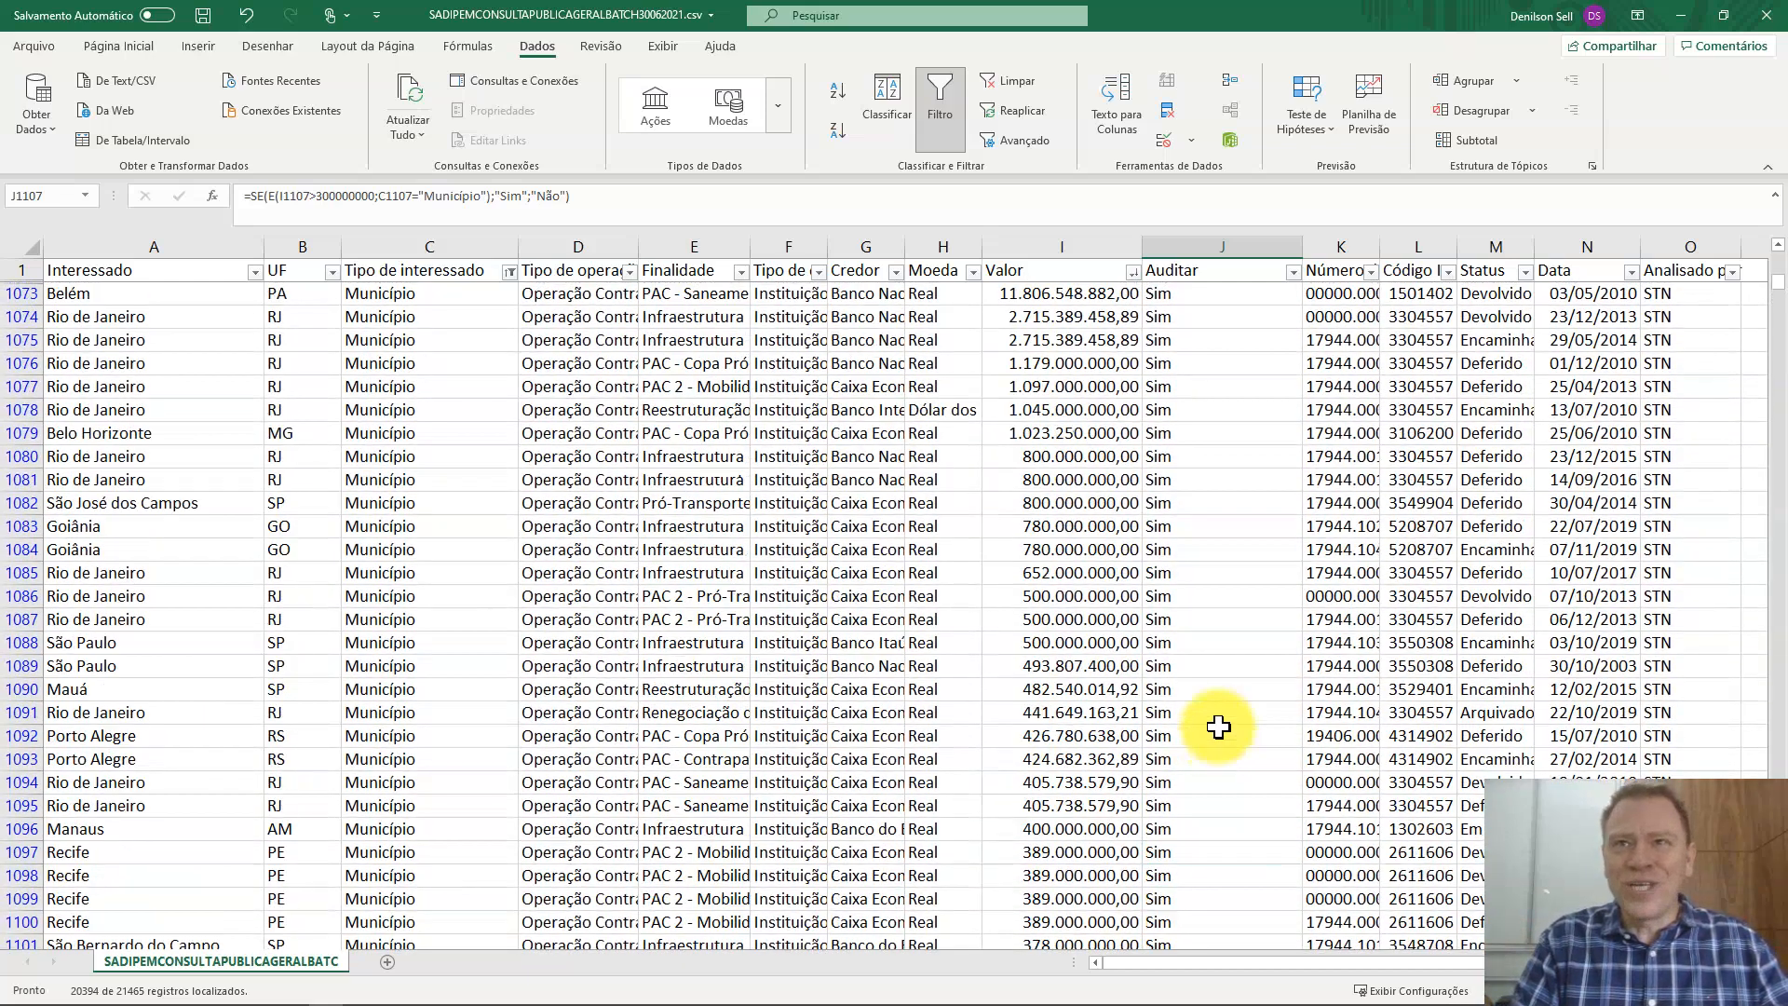
click(510, 272)
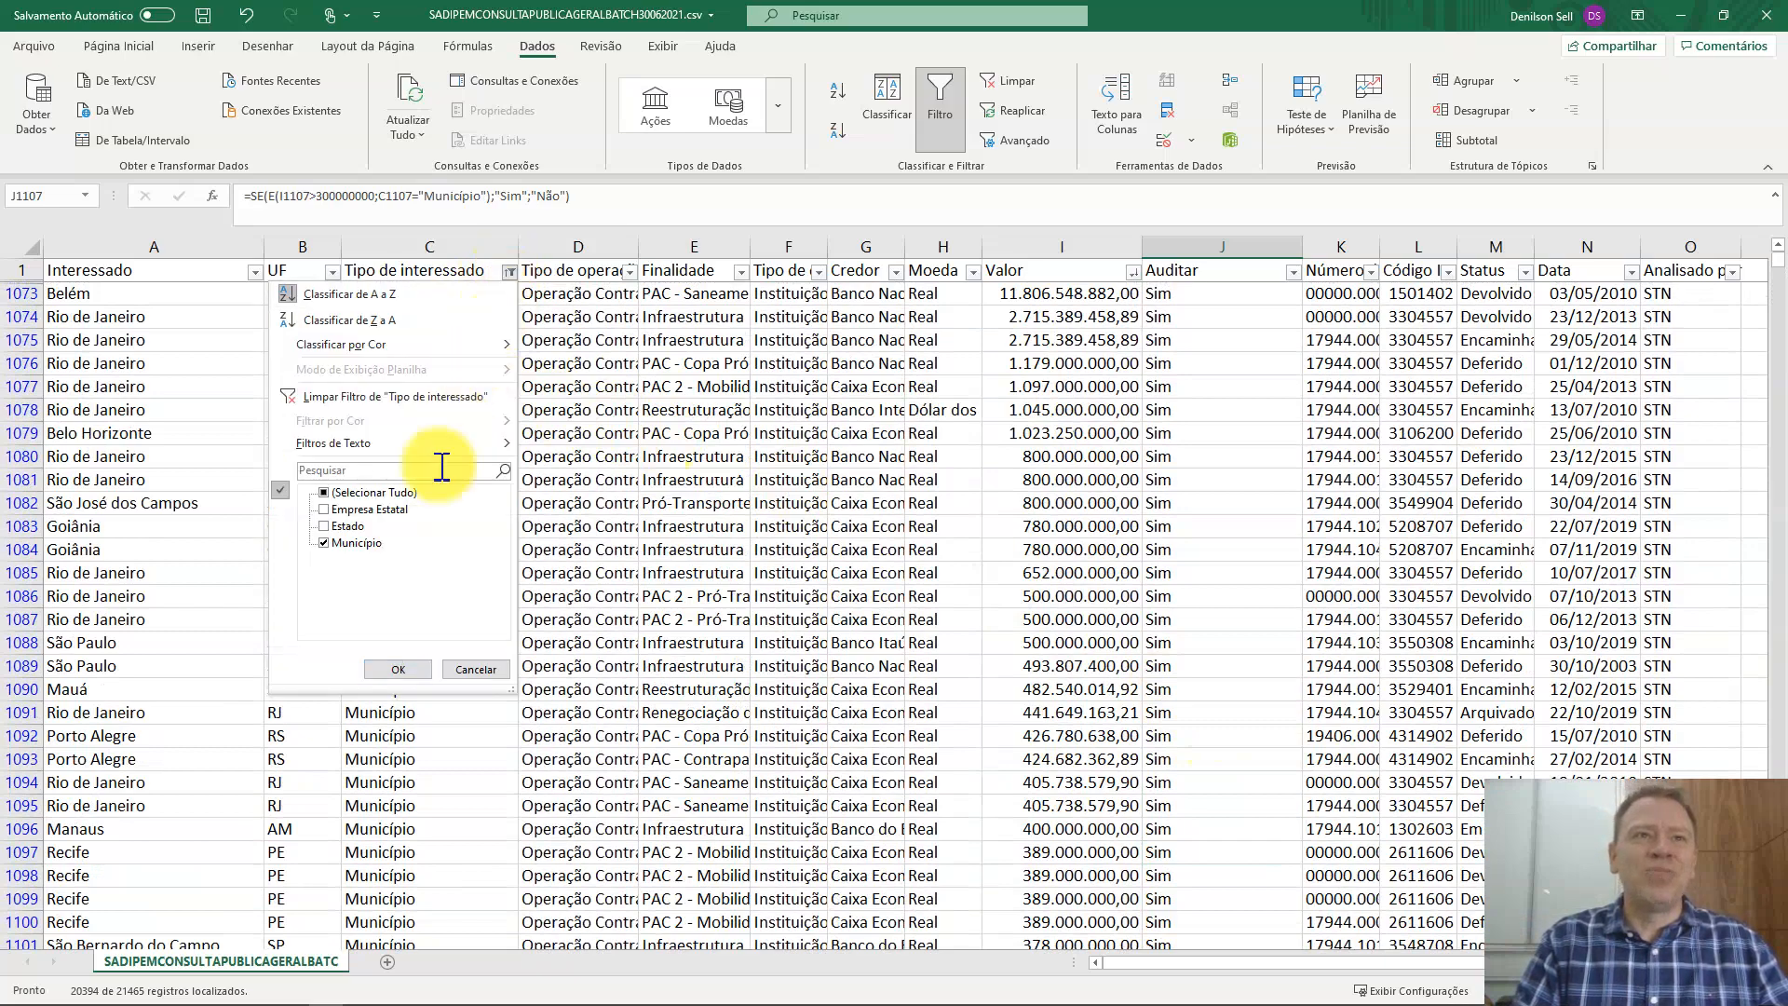
click(324, 492)
click(398, 669)
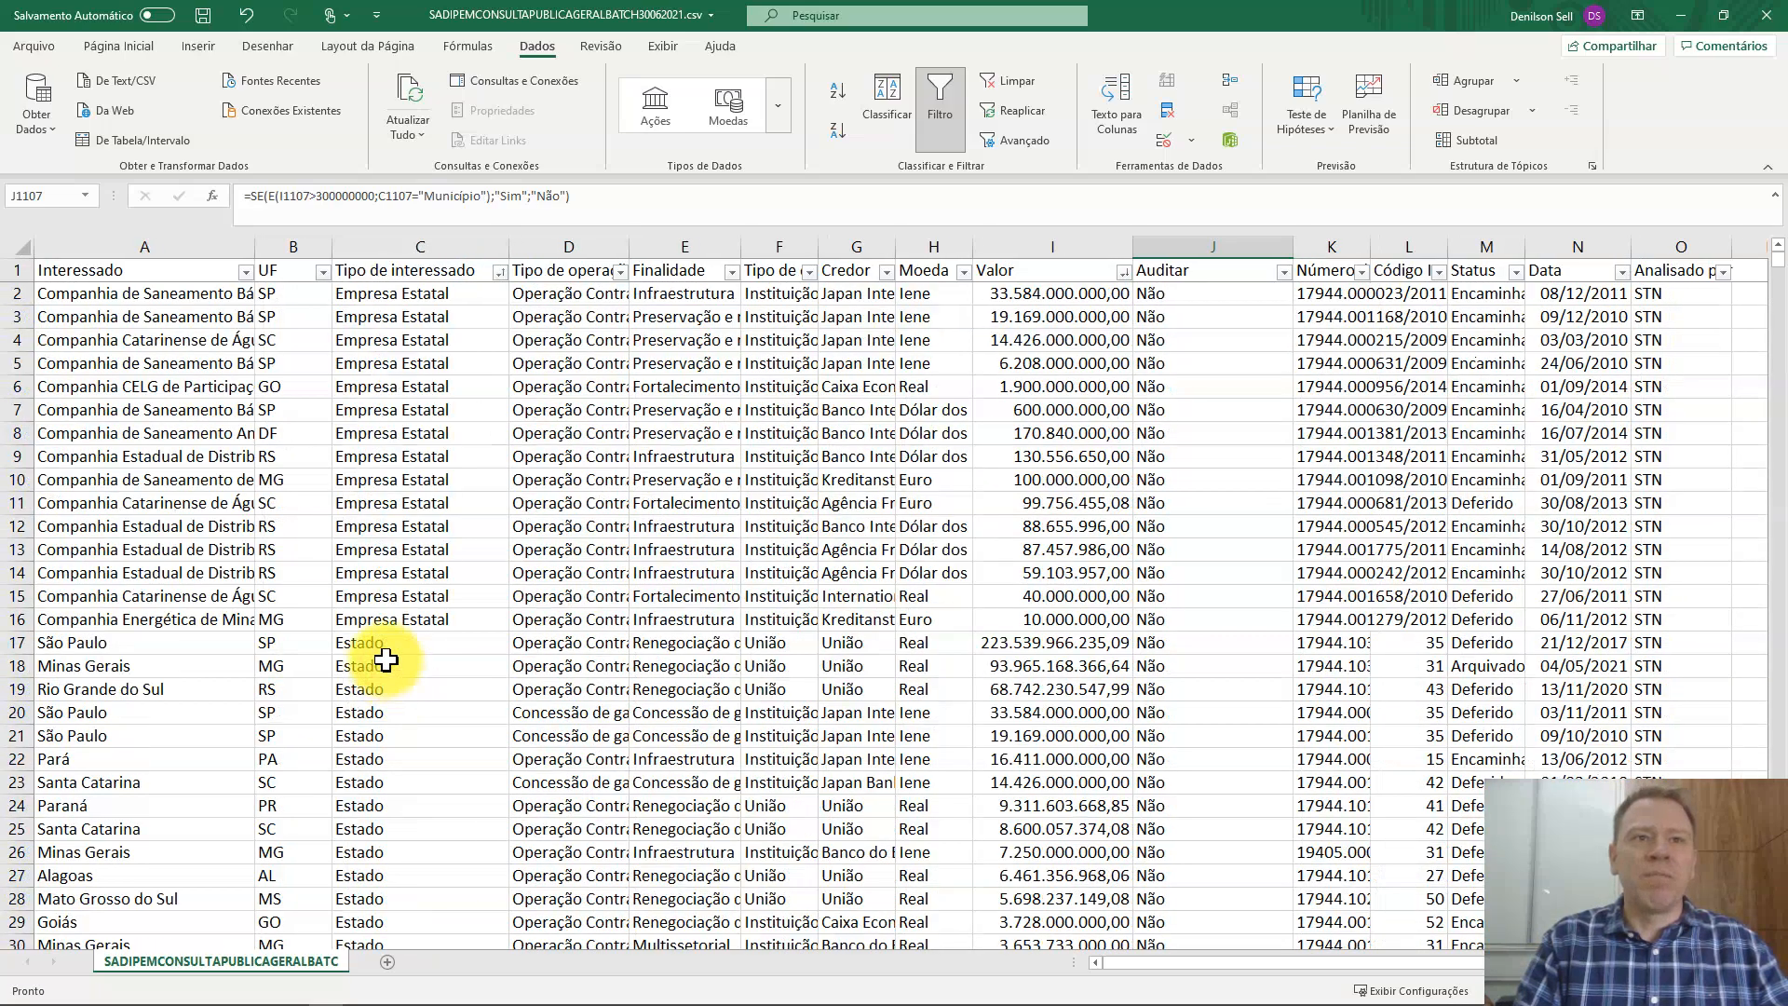